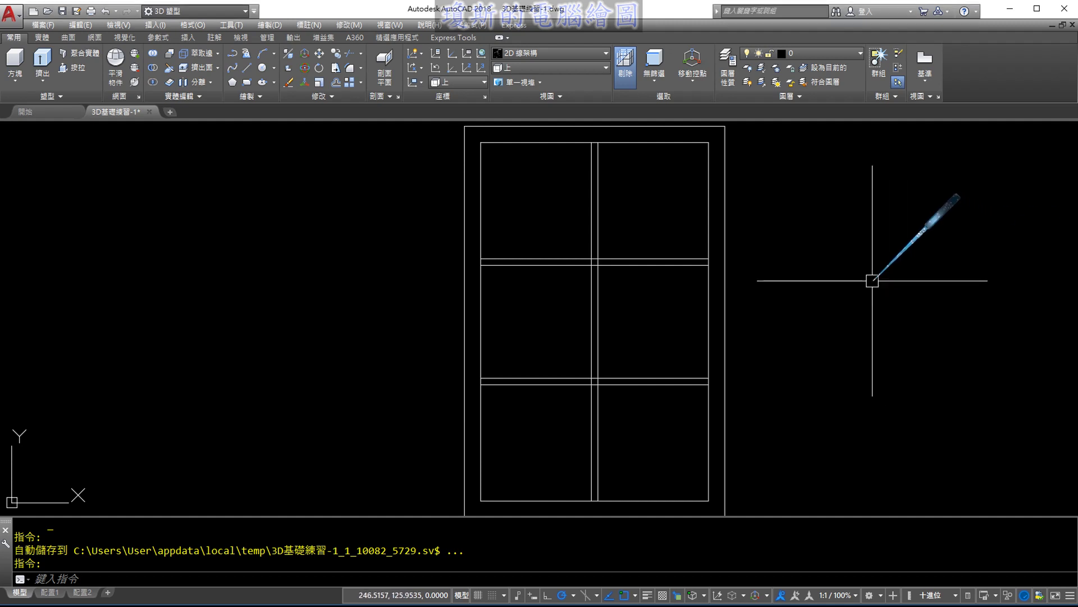
Start TRIM with all lines as cutting edges and cut the top divider-gap segments.
scroll(819, 284, up, 1)
scroll(676, 228, up, 1)
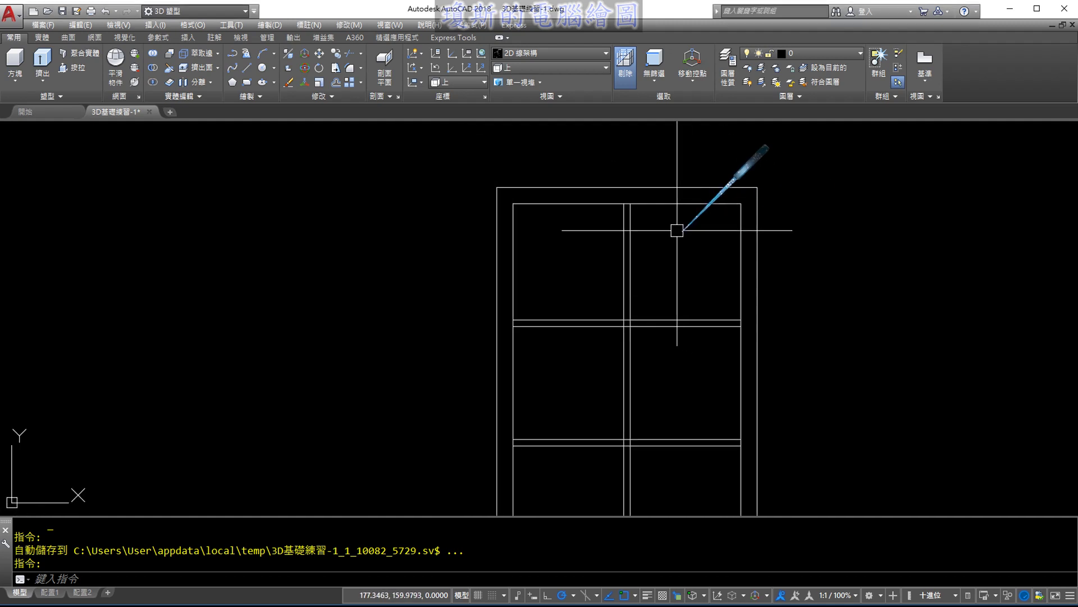
scroll(661, 224, up, 2)
middle_drag(661, 224, 696, 234)
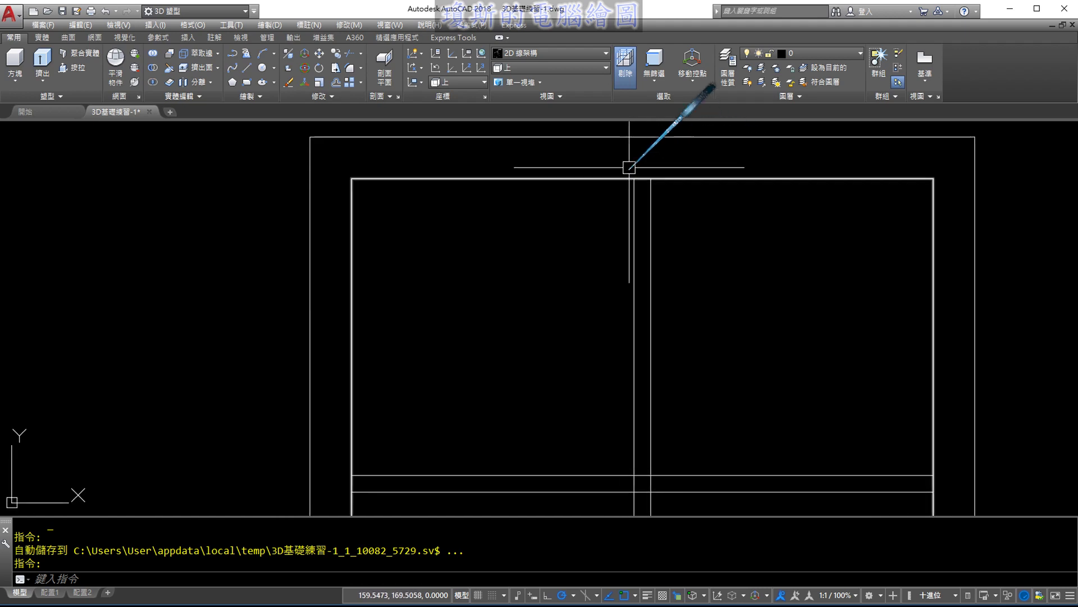
scroll(674, 180, up, 2)
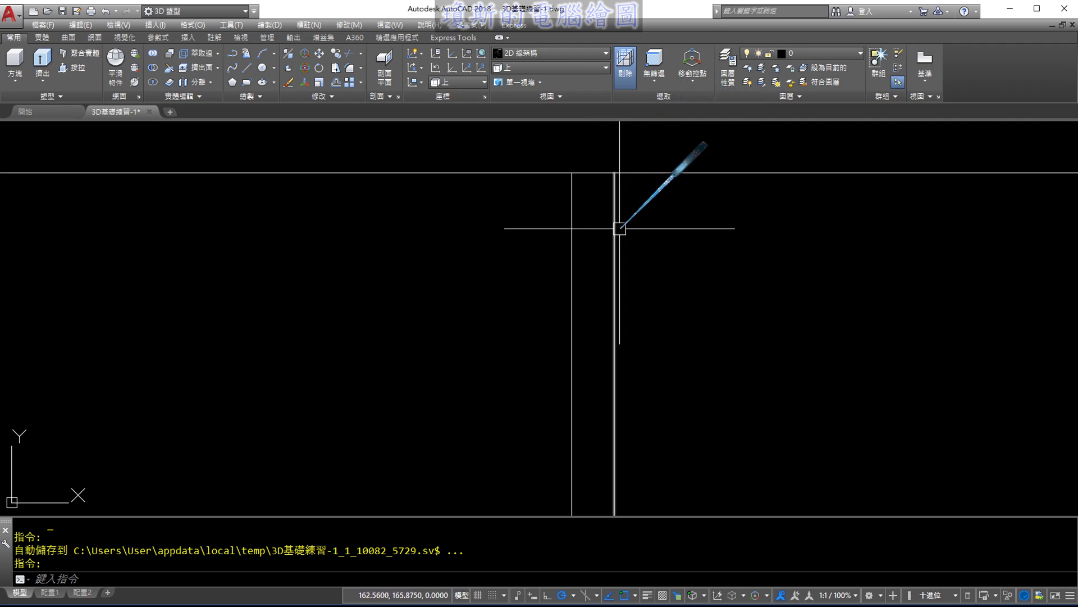
scroll(714, 230, down, 3)
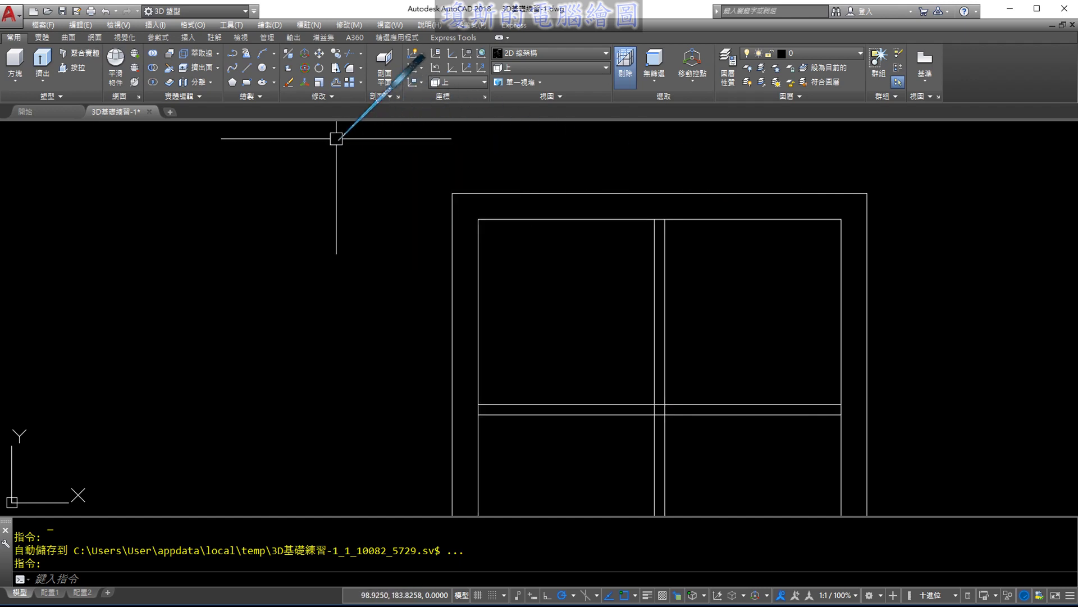
click(363, 55)
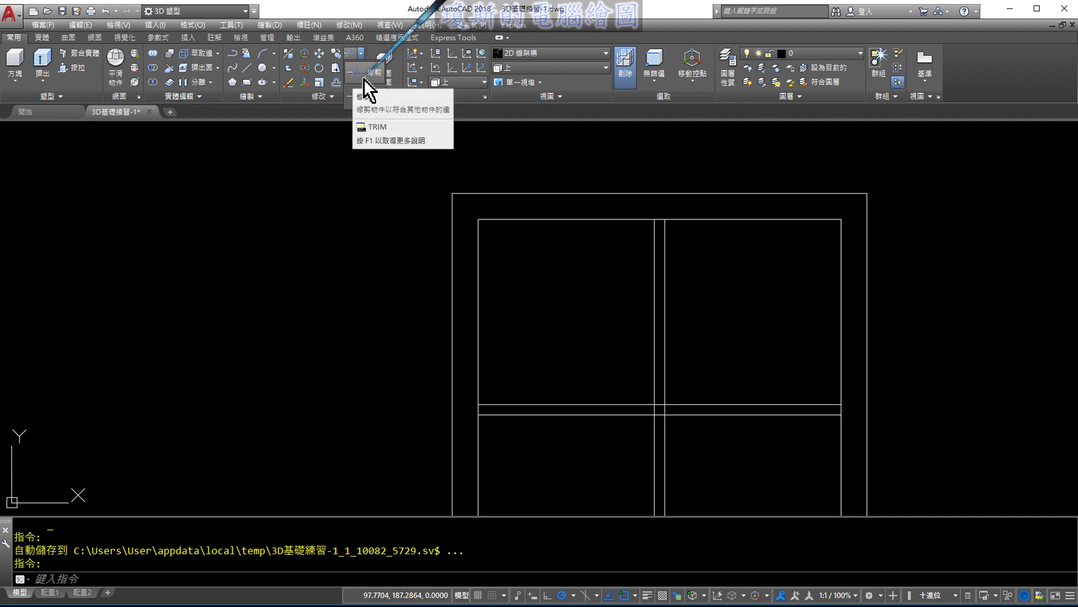
click(363, 79)
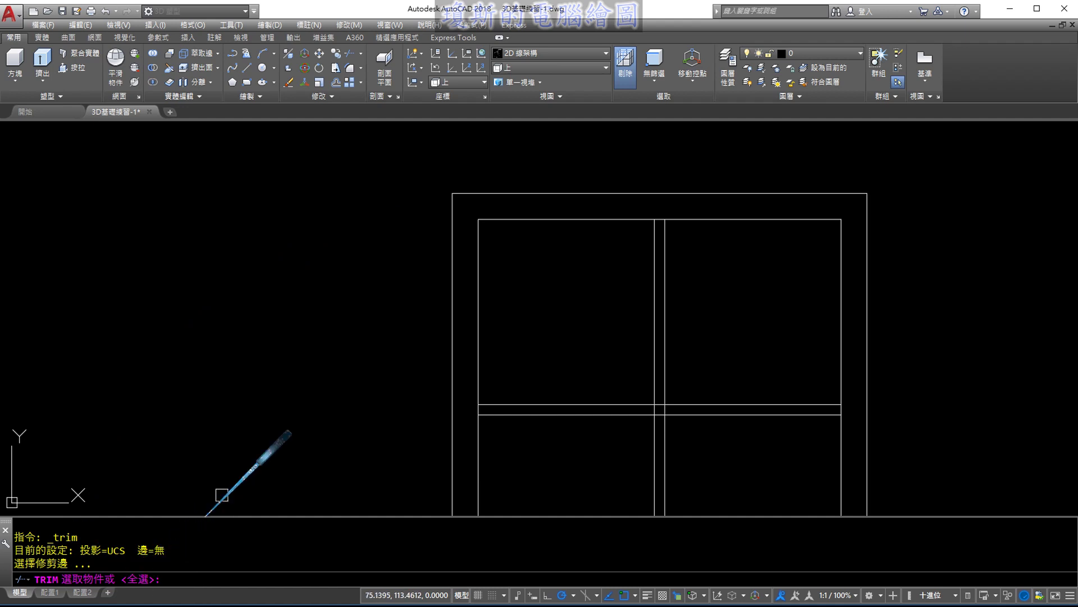
key(Return)
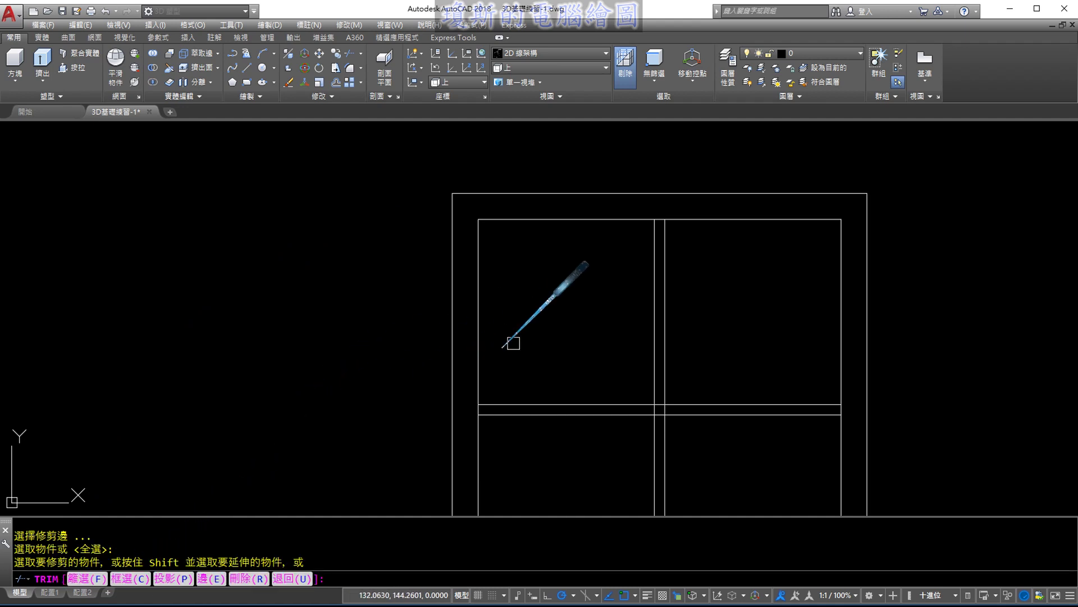
scroll(655, 207, up, 5)
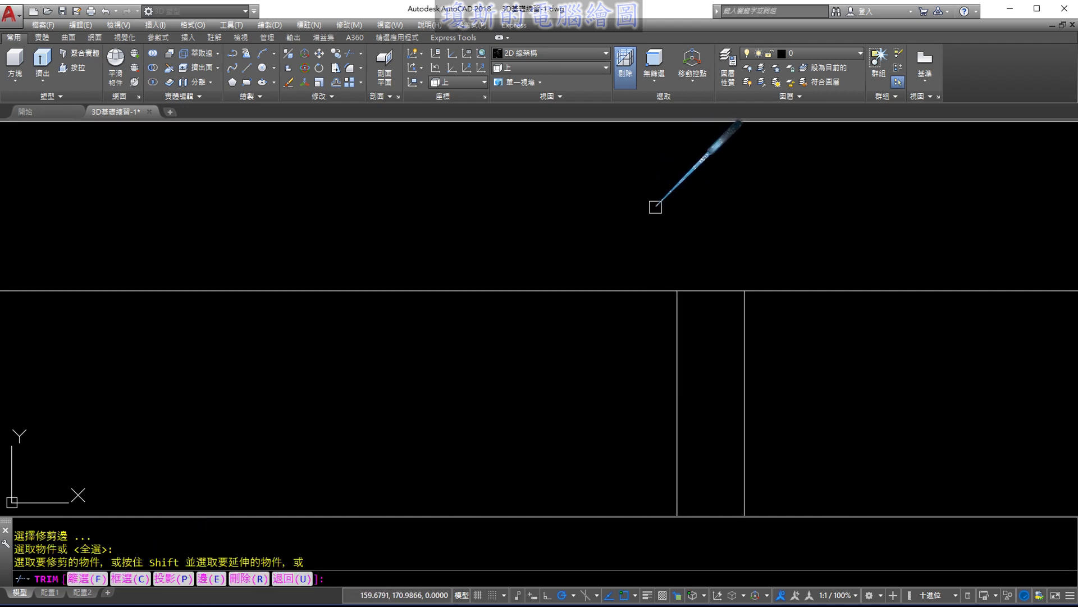
click(707, 290)
click(608, 290)
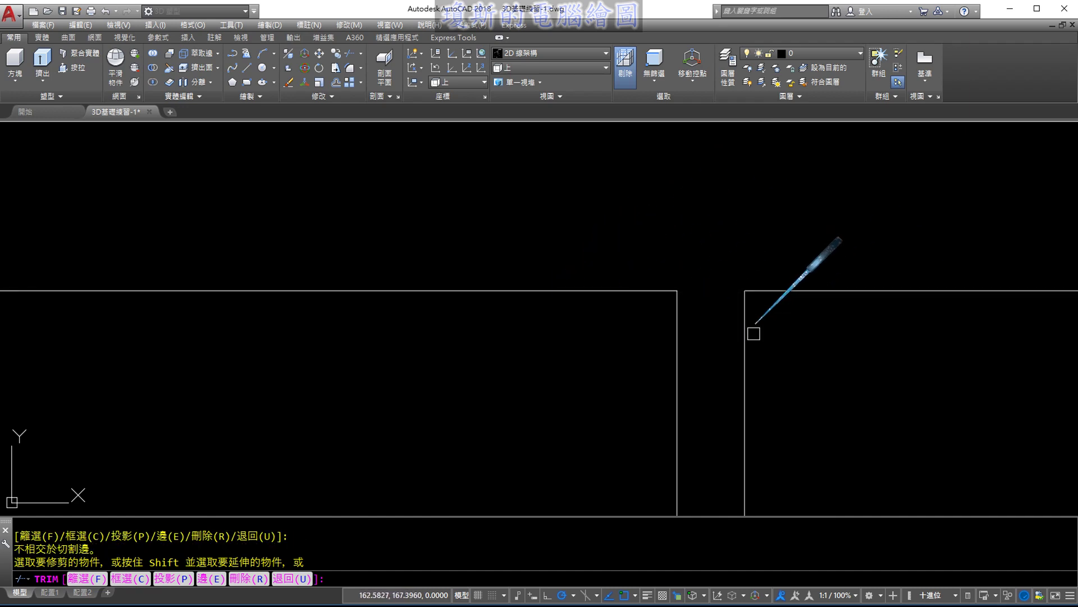
scroll(669, 260, down, 3)
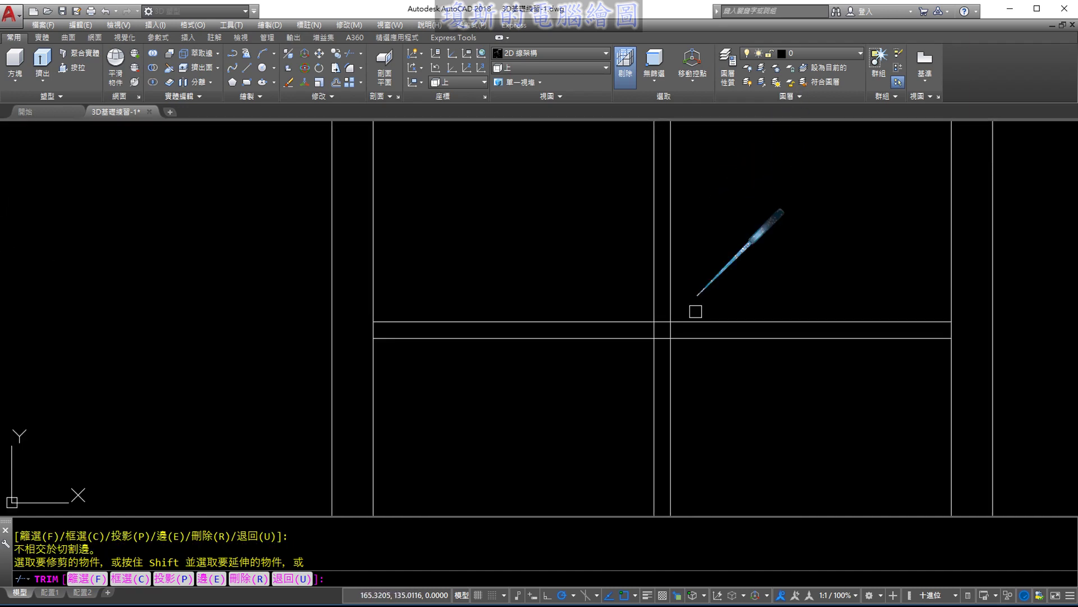
scroll(696, 311, up, 5)
click(620, 337)
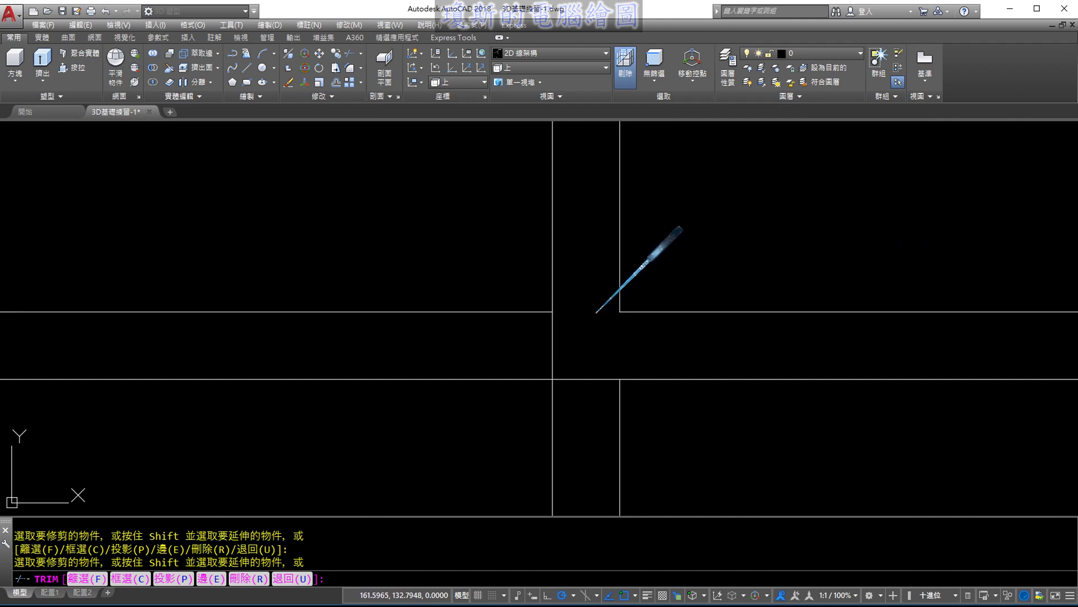
click(553, 340)
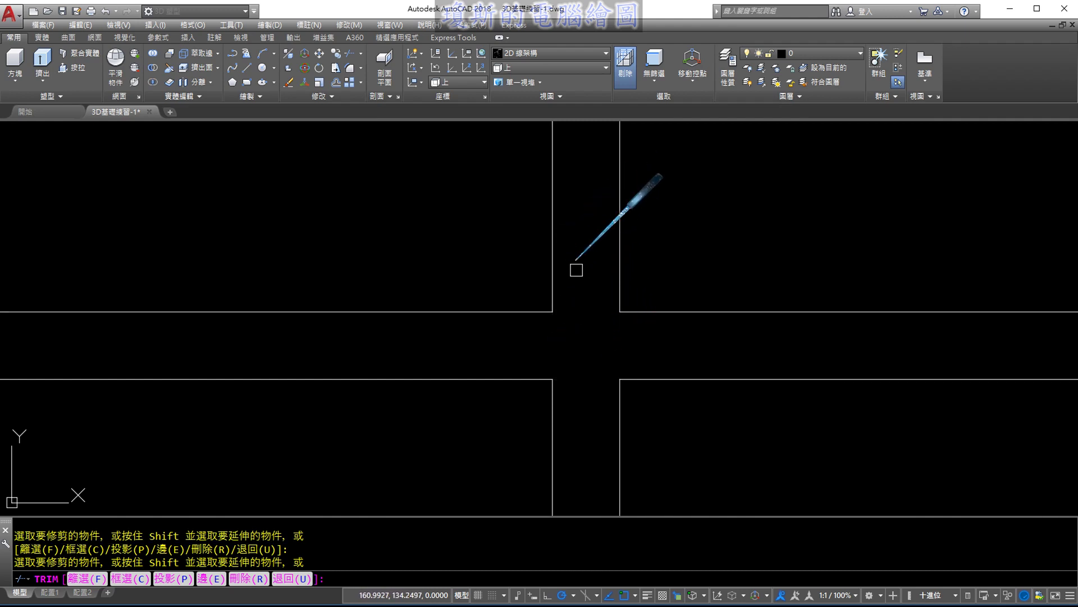
Trim the vertical segments at the middle rail junctions.
scroll(578, 354, down, 2)
click(571, 349)
scroll(489, 346, up, 1)
scroll(444, 321, up, 2)
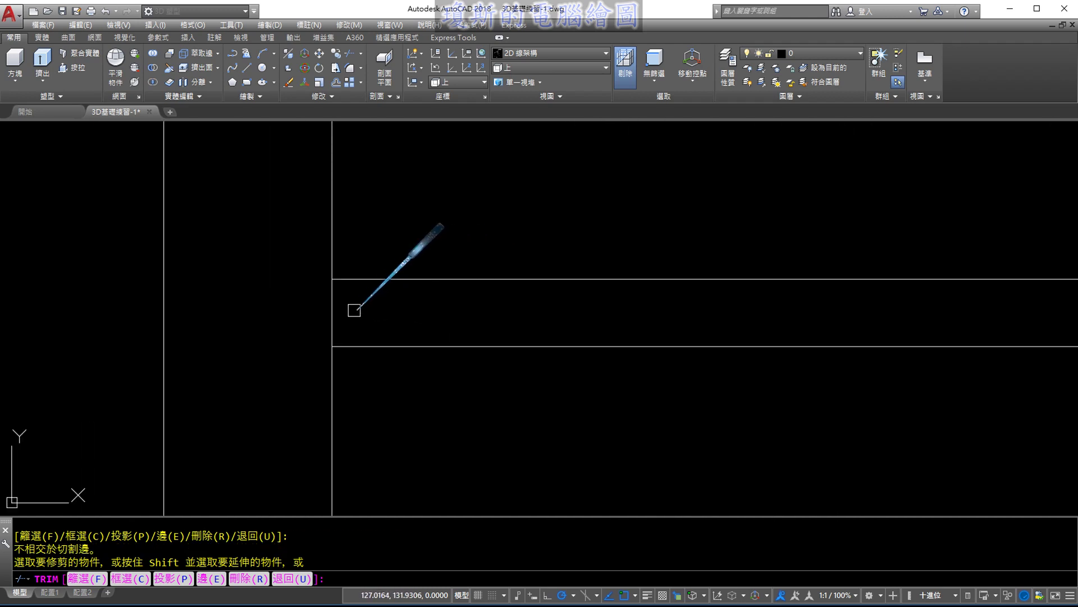
click(330, 314)
scroll(337, 310, down, 4)
scroll(398, 313, down, 2)
click(462, 307)
scroll(898, 311, up, 2)
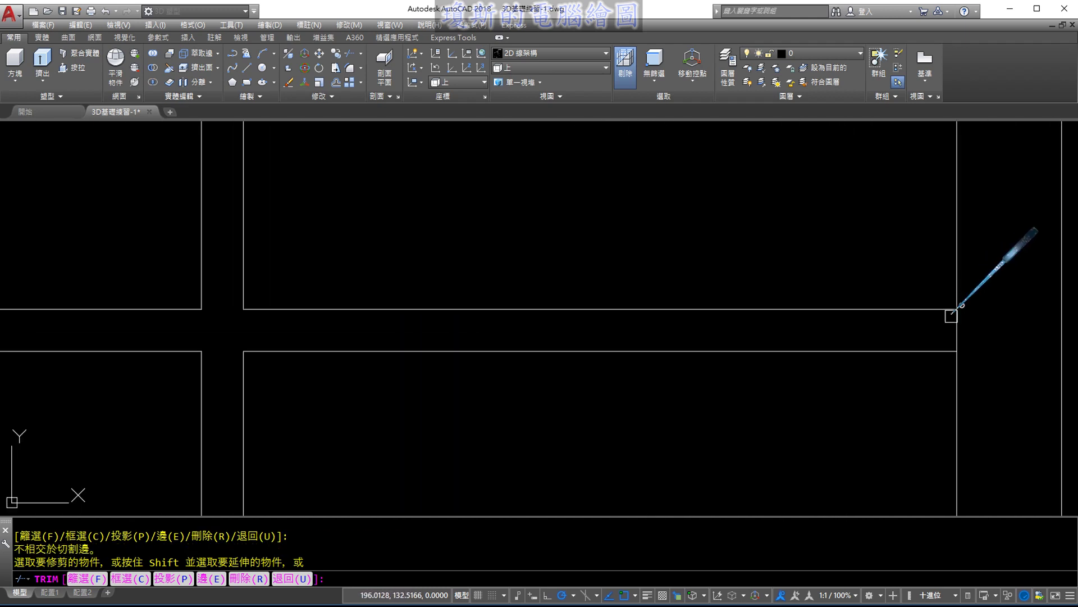
click(953, 318)
scroll(811, 303, down, 3)
scroll(786, 281, down, 2)
scroll(768, 257, up, 2)
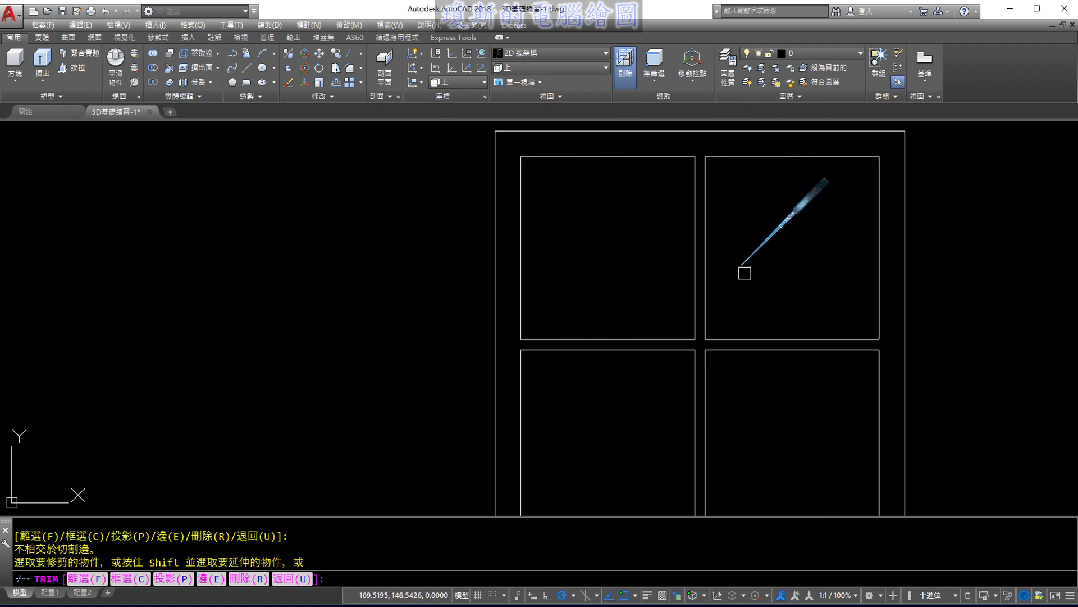
Trim the rail and divider segments around the lower cubbies.
middle_drag(797, 420, 789, 337)
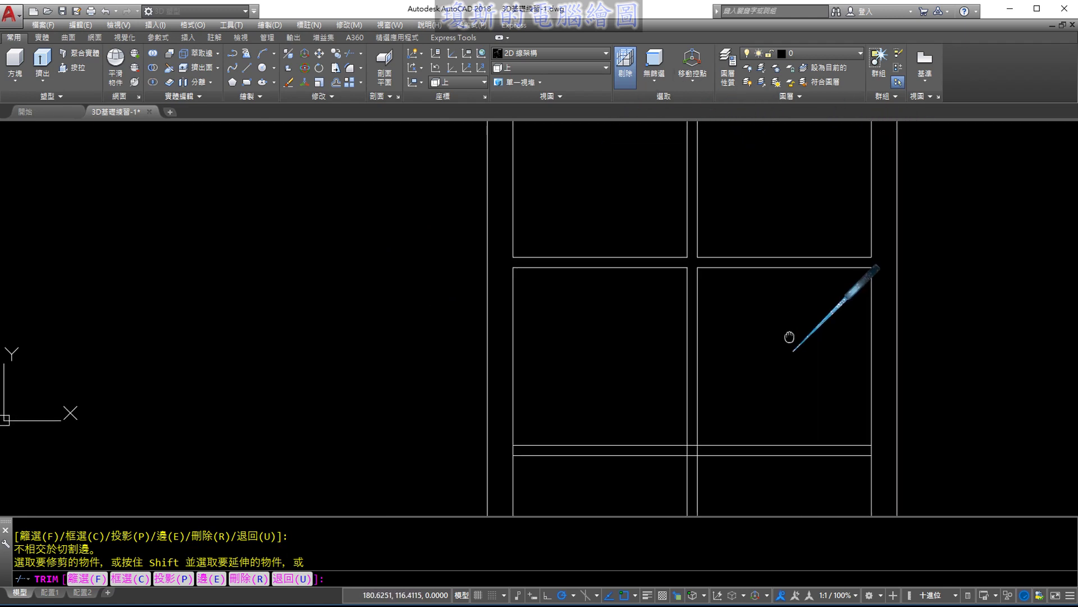
scroll(775, 314, up, 1)
scroll(724, 278, up, 1)
scroll(703, 326, up, 1)
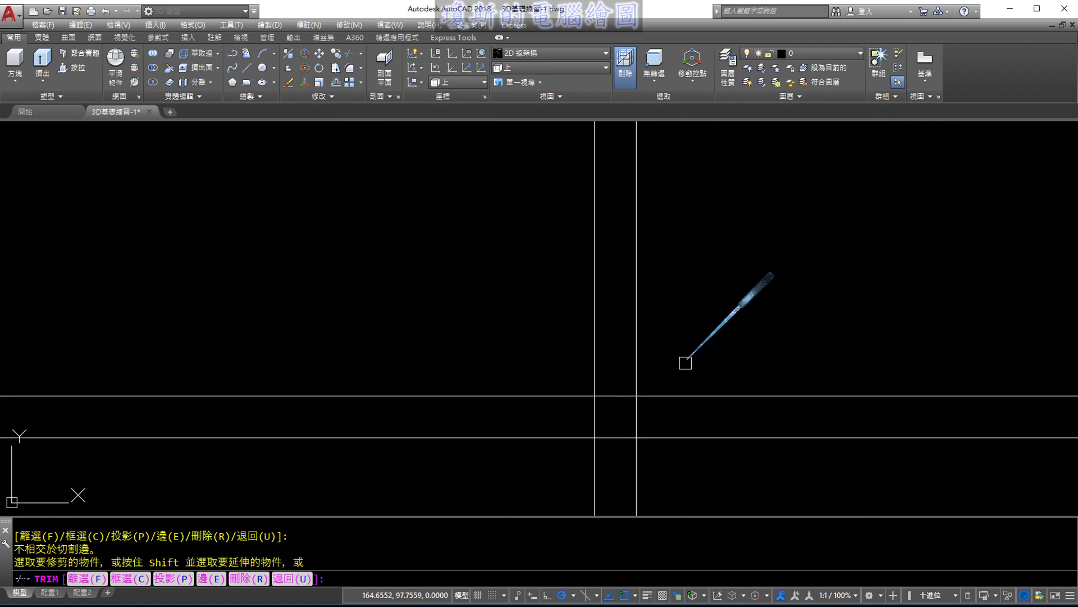
click(615, 392)
click(597, 415)
click(632, 411)
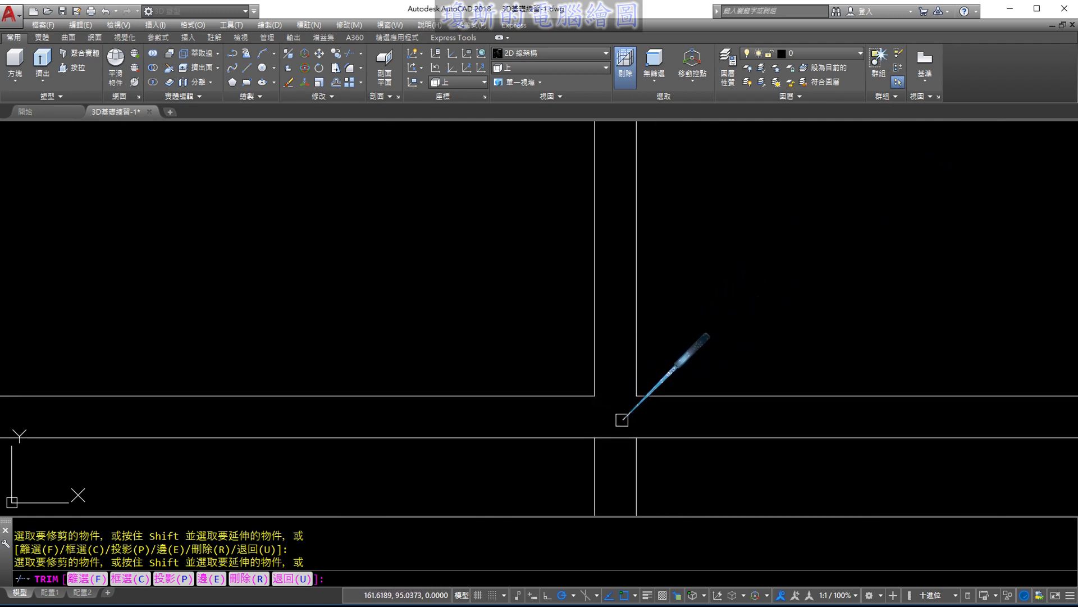
scroll(612, 424, down, 1)
scroll(674, 413, down, 3)
click(751, 412)
scroll(815, 410, up, 4)
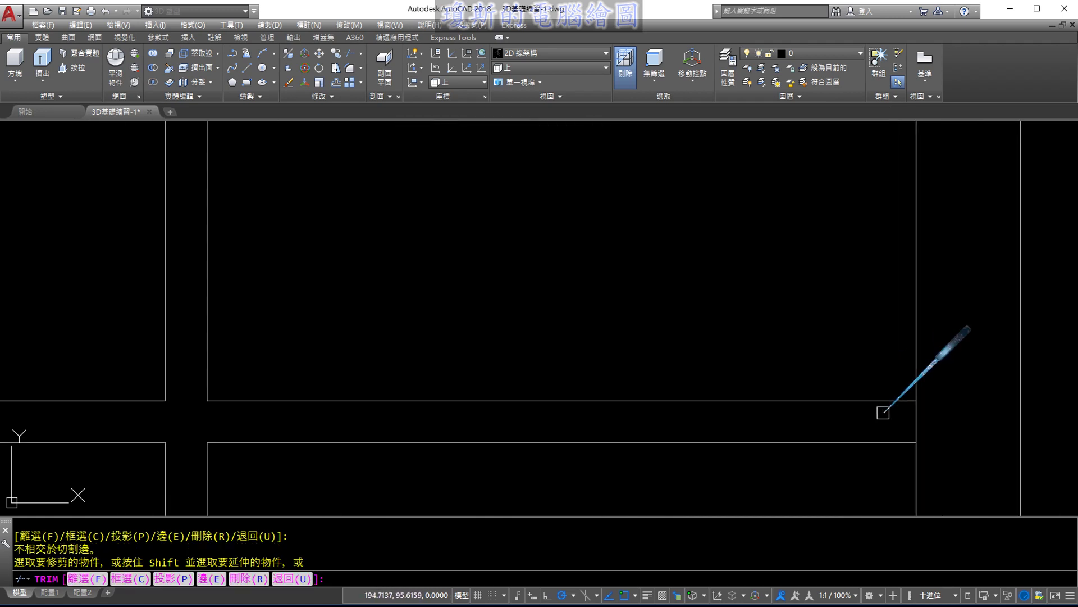
scroll(922, 419, down, 2)
scroll(388, 447, up, 2)
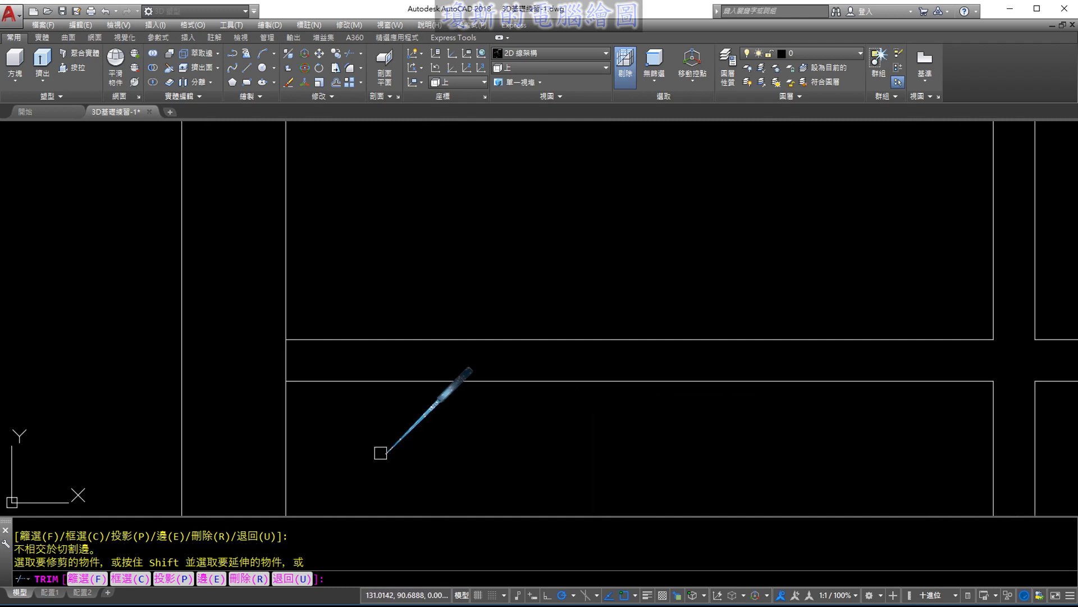
scroll(245, 320, up, 1)
click(229, 316)
Trim the bottom rail segment between the lower-right cubbies.
scroll(405, 308, down, 2)
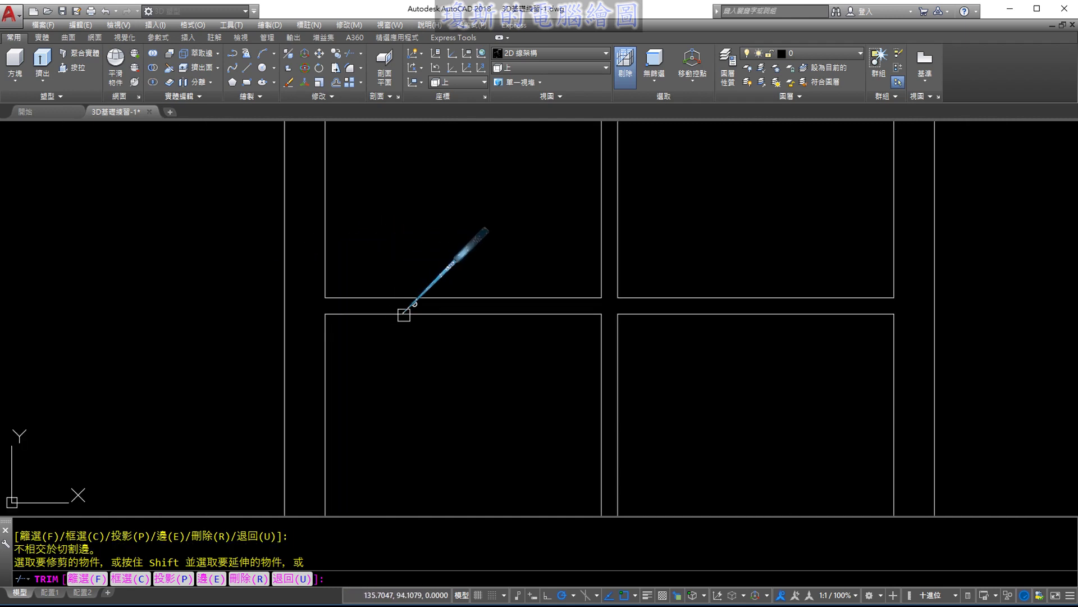
scroll(561, 412, down, 1)
middle_drag(562, 412, 591, 341)
scroll(584, 354, up, 2)
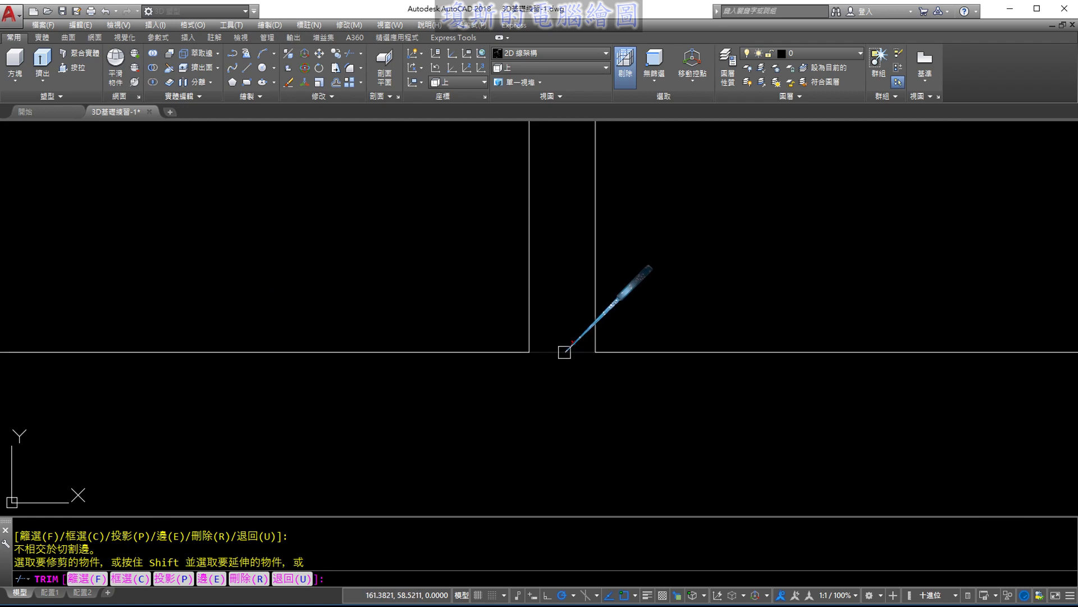
click(563, 352)
scroll(584, 382, down, 1)
scroll(618, 413, down, 2)
scroll(811, 279, down, 1)
scroll(787, 313, up, 1)
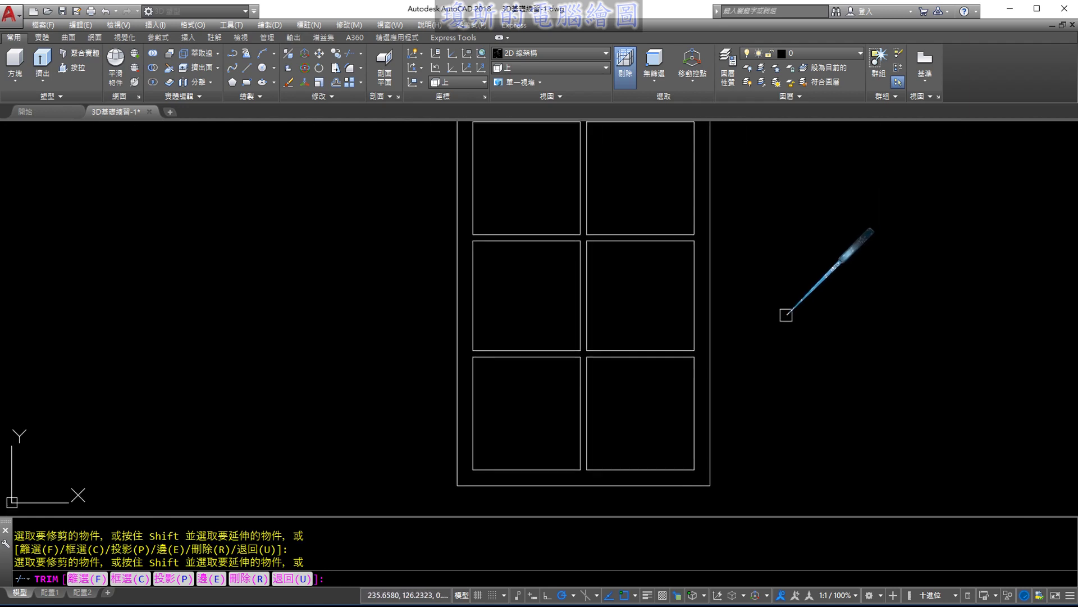
Recentre the whole shelf in view and drag marks across the cubby outlines.
middle_drag(799, 267, 776, 292)
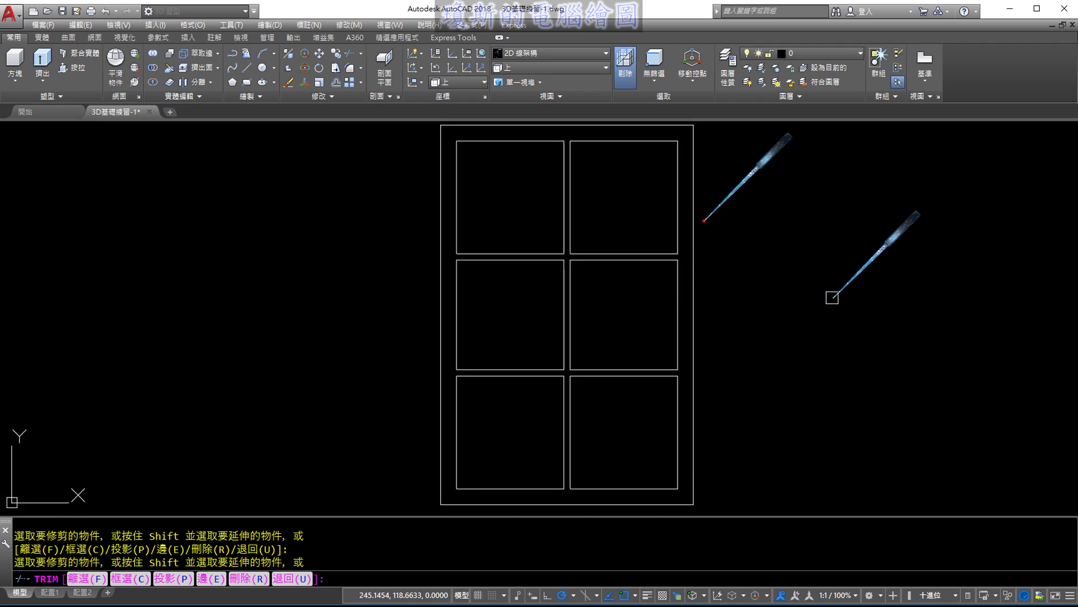
mouse_move(690, 122)
mouse_down()
mouse_move(414, 374)
mouse_move(429, 505)
mouse_move(578, 510)
mouse_move(718, 496)
mouse_move(704, 156)
mouse_up()
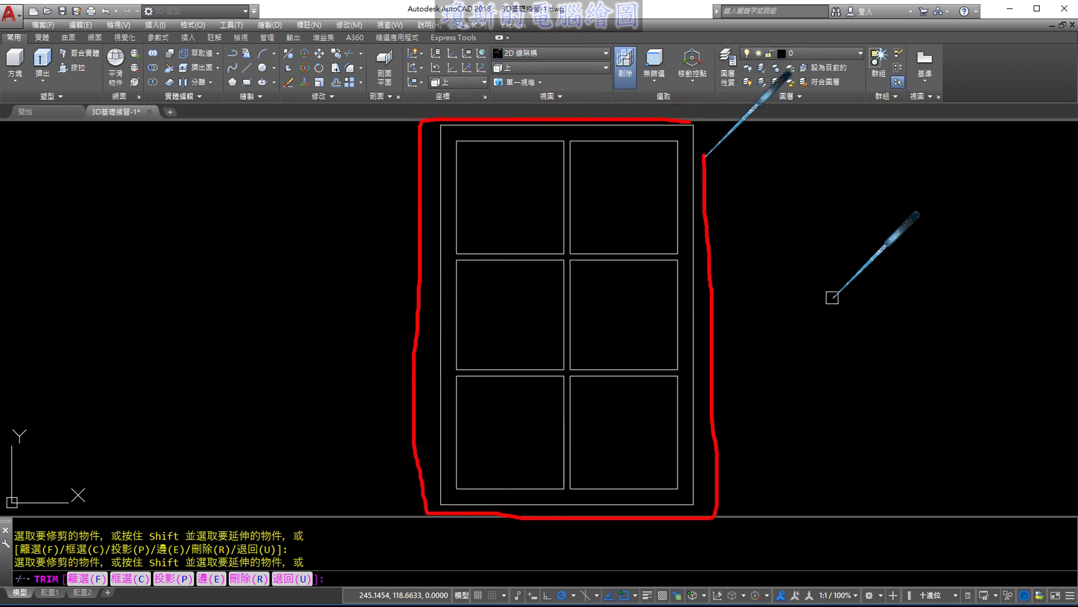
mouse_move(751, 192)
mouse_down()
mouse_move(739, 199)
mouse_move(754, 225)
mouse_up()
drag(846, 140, 846, 210)
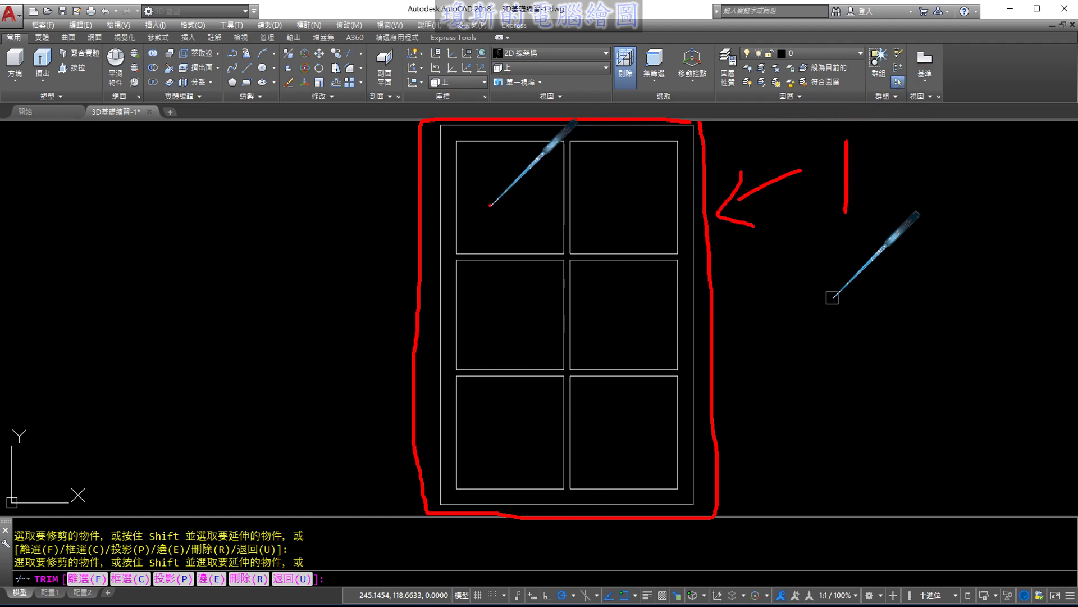
drag(497, 204, 518, 236)
drag(601, 191, 607, 233)
mouse_move(510, 286)
mouse_down()
mouse_move(499, 292)
mouse_move(519, 337)
mouse_up()
drag(512, 321, 498, 343)
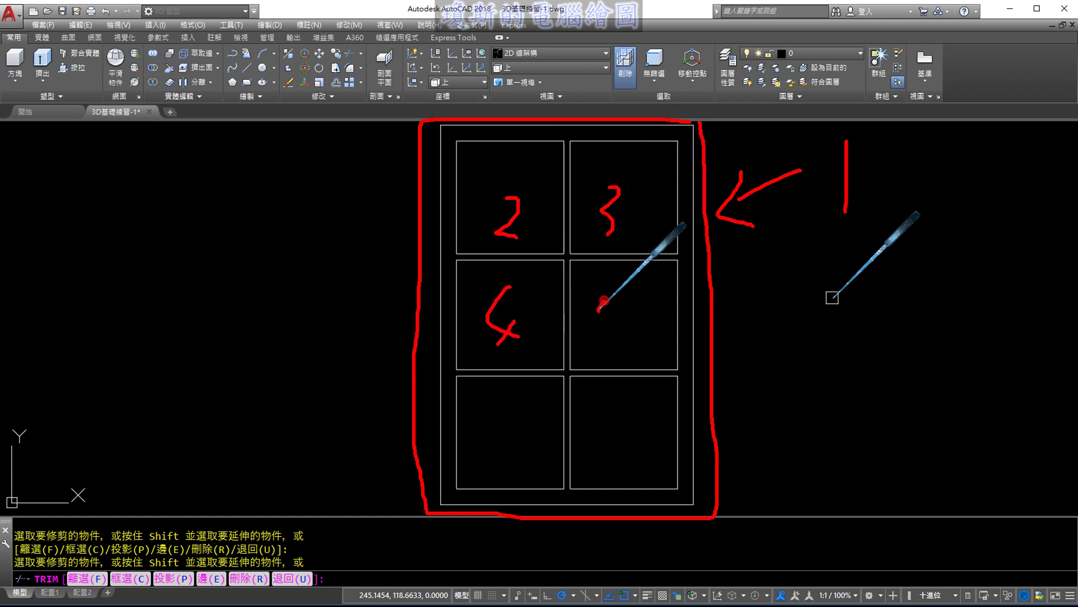
drag(601, 303, 595, 338)
drag(609, 300, 624, 299)
drag(520, 386, 513, 413)
drag(586, 390, 614, 450)
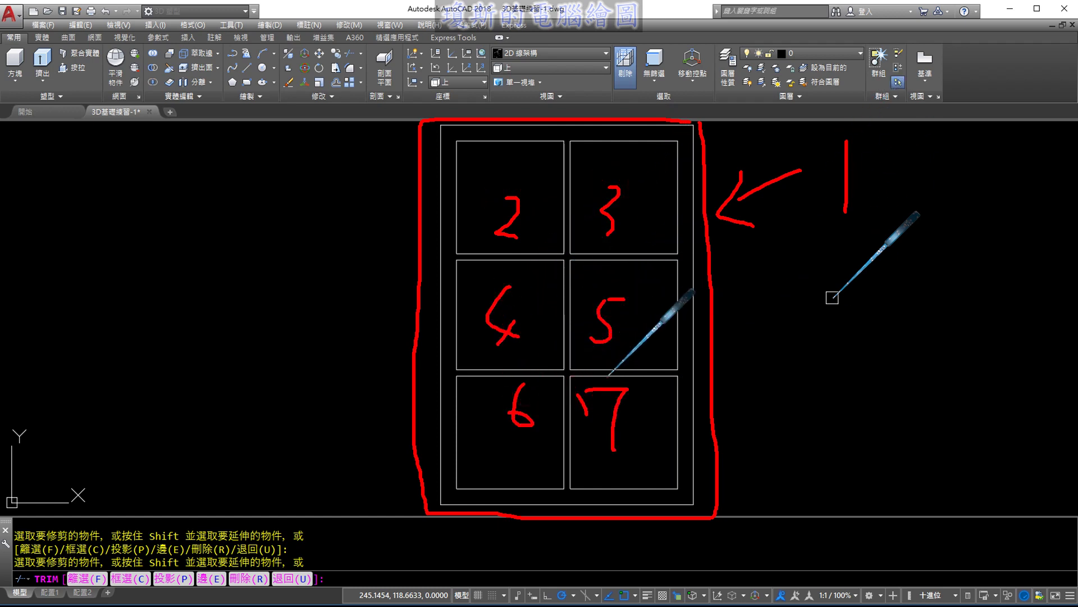
mouse_move(570, 152)
mouse_down()
mouse_move(505, 140)
mouse_move(461, 230)
mouse_move(568, 159)
mouse_move(679, 221)
mouse_move(686, 158)
mouse_up()
mouse_move(511, 266)
mouse_down()
mouse_move(474, 337)
mouse_move(553, 272)
mouse_move(589, 302)
mouse_move(600, 264)
mouse_up()
Circle the 6 and 7 cubby labels and handwrite a note beside label 1.
mouse_move(543, 384)
mouse_down()
mouse_move(494, 410)
mouse_move(541, 374)
mouse_up()
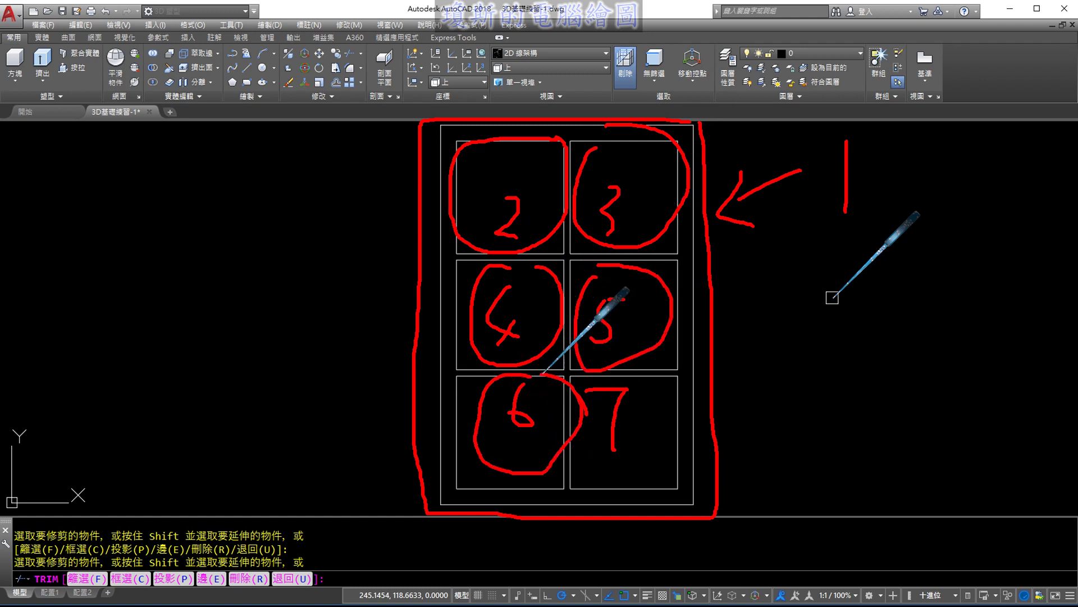
drag(571, 422, 616, 383)
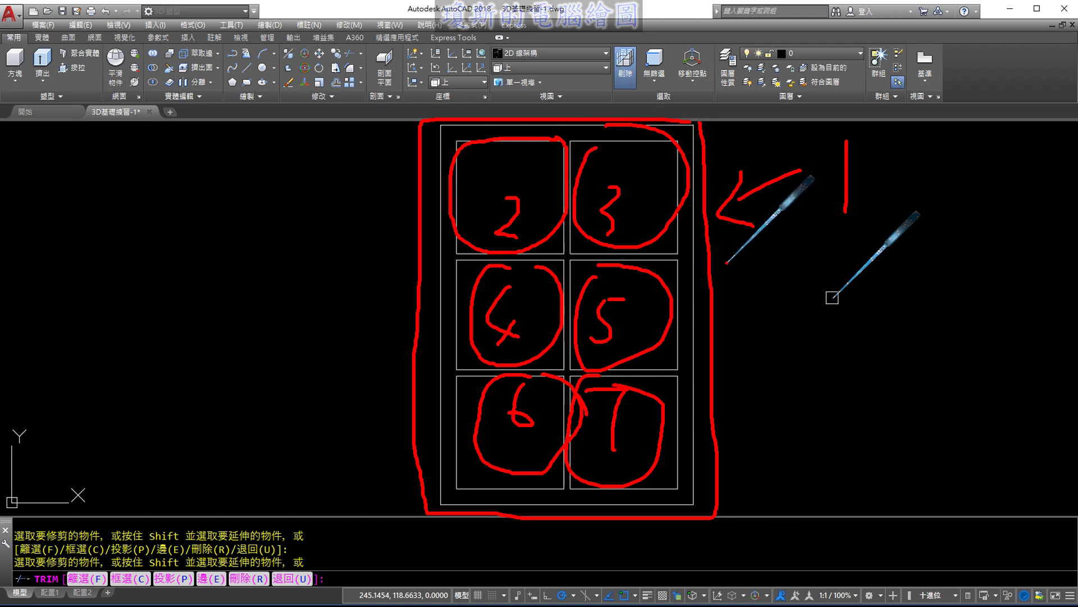
drag(873, 145, 878, 228)
mouse_move(913, 150)
mouse_down()
mouse_move(955, 147)
mouse_move(931, 224)
mouse_up()
drag(1007, 191, 992, 214)
drag(1033, 101, 1057, 161)
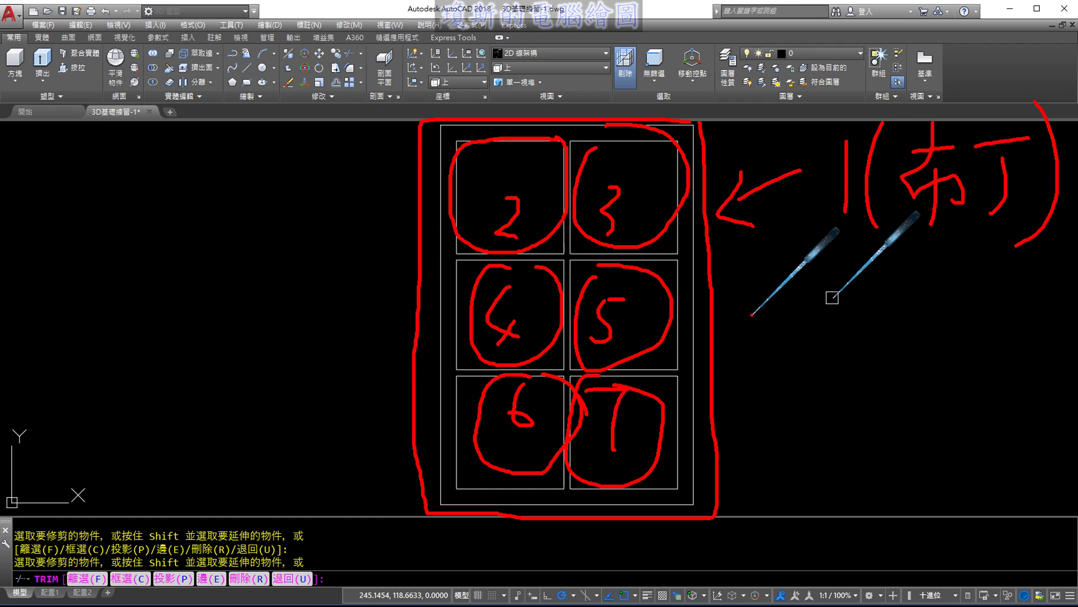
Cancel the trim command and recentre the cubby drawing.
key(Escape)
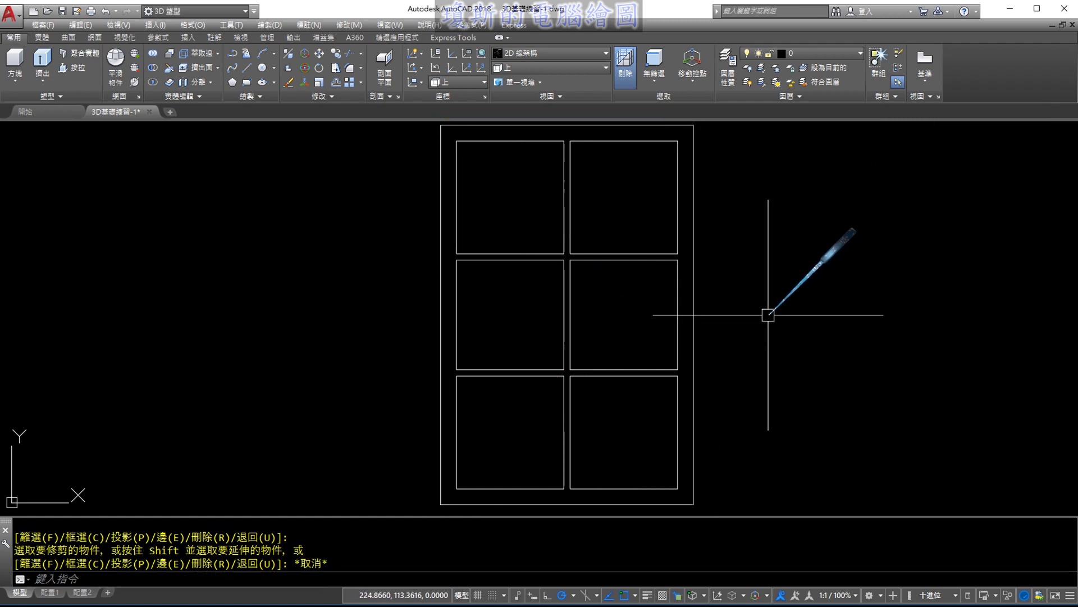
scroll(762, 298, down, 2)
scroll(763, 298, up, 1)
scroll(733, 293, down, 1)
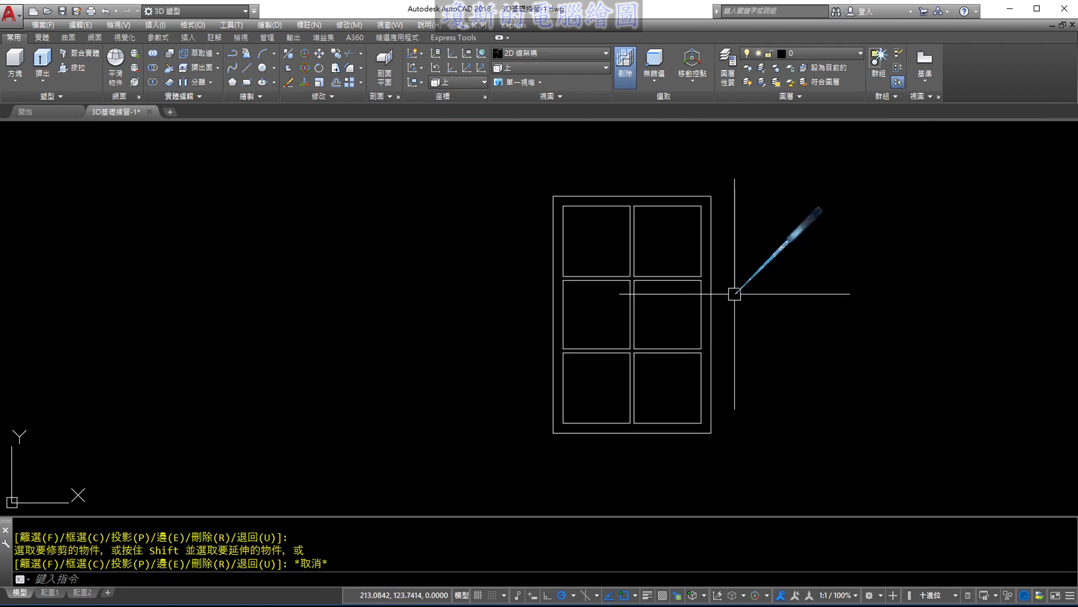
middle_drag(732, 294, 698, 300)
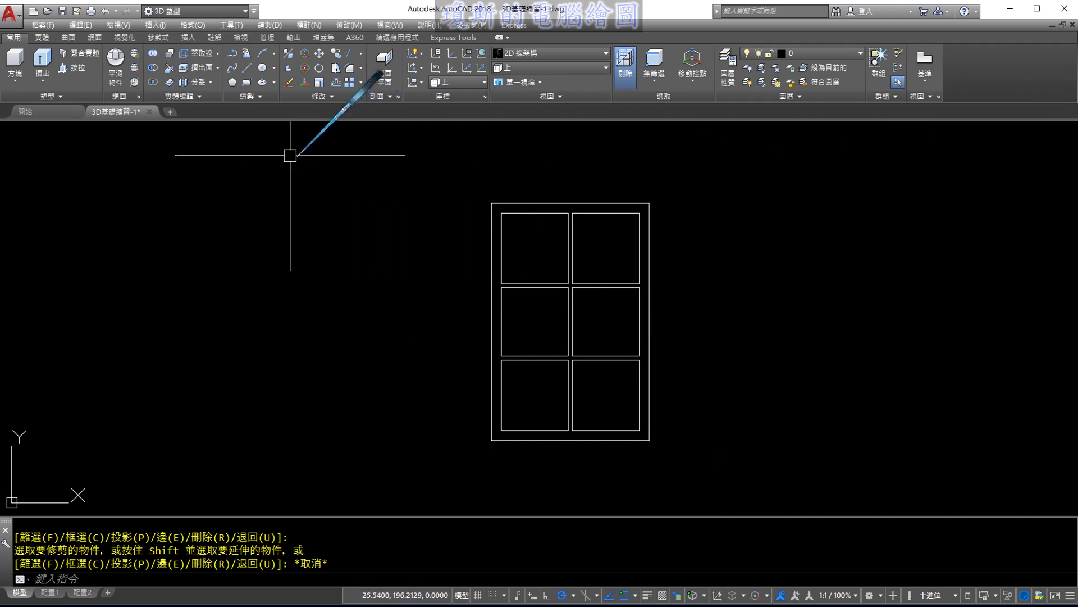
click(235, 101)
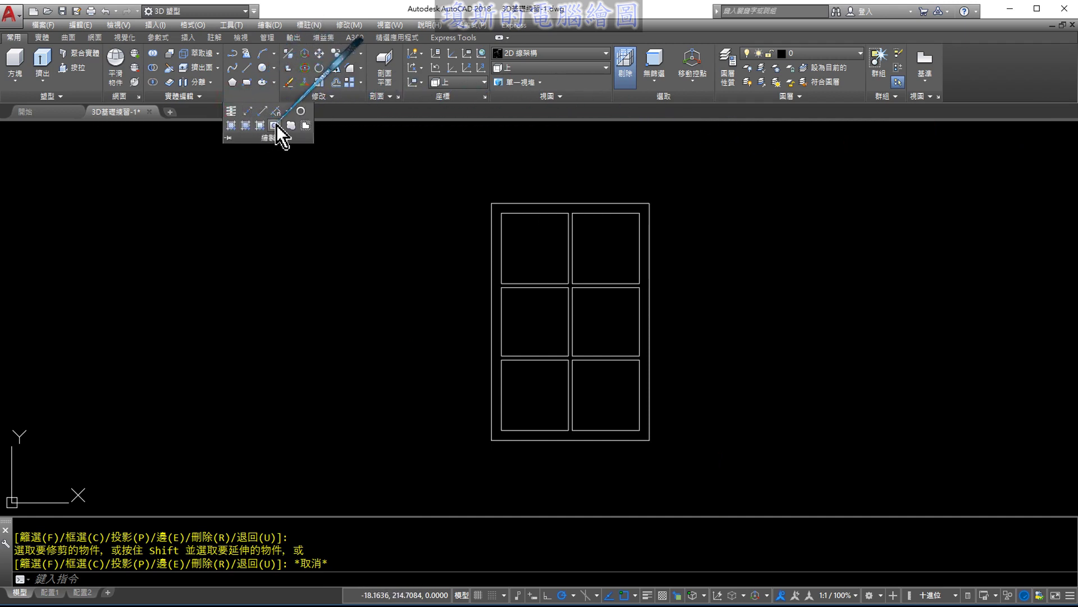
key(Escape)
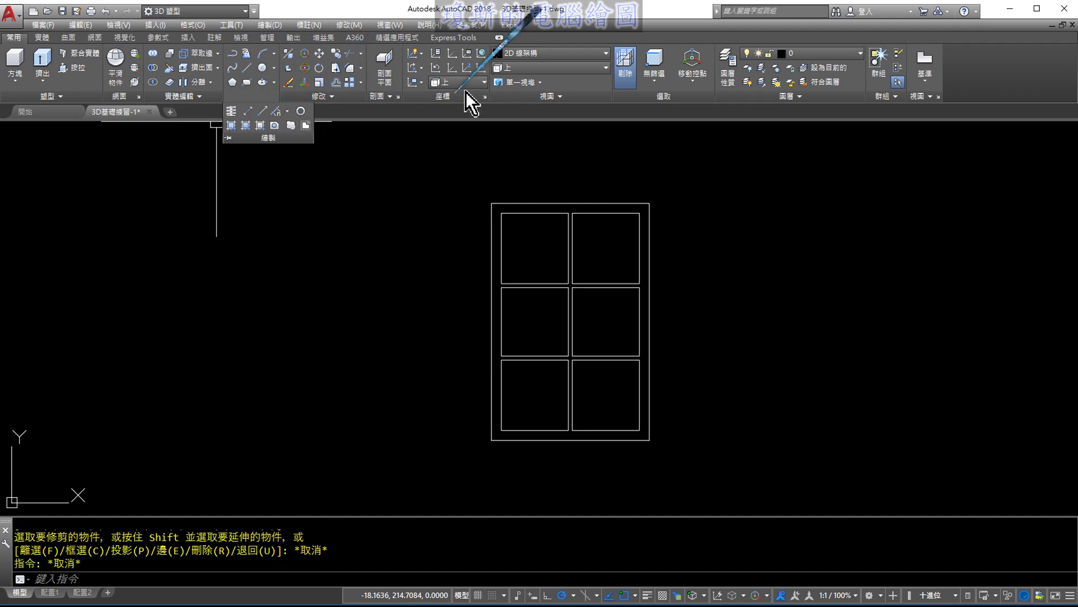
Switch the visual style to 灰色的深淺度 (Shades of Gray).
click(530, 56)
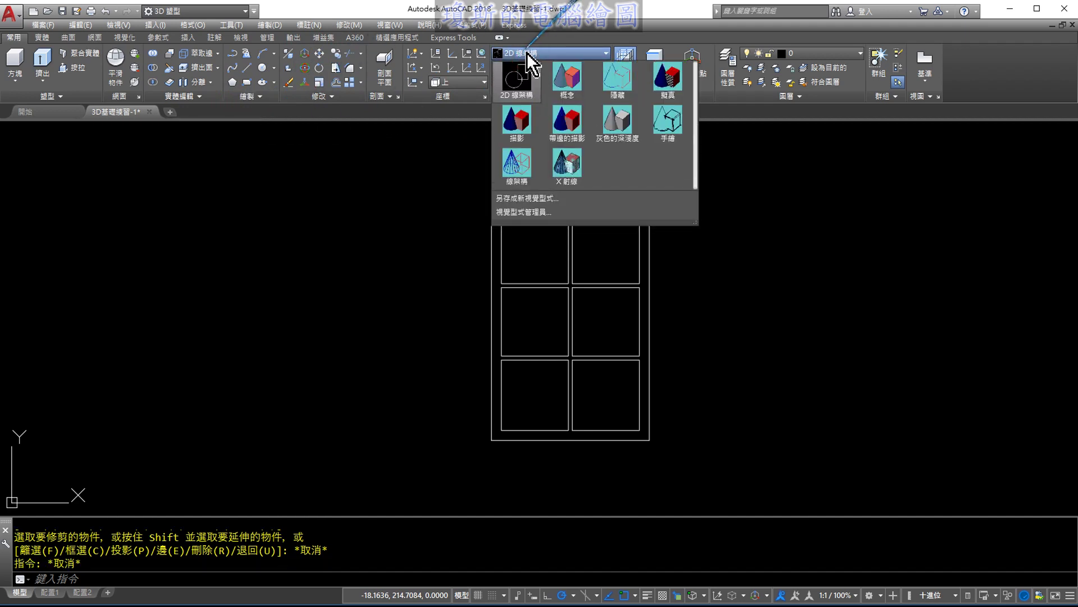
click(620, 119)
scroll(645, 270, up, 2)
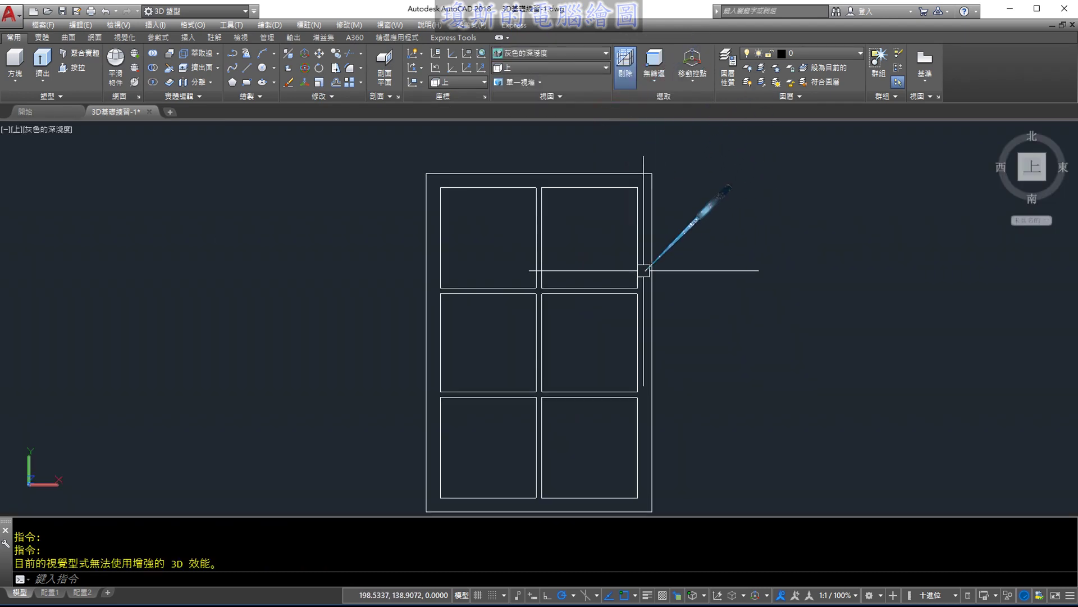
Window-select the frame and six cubby rectangles with REGION to create 7 regions.
click(258, 96)
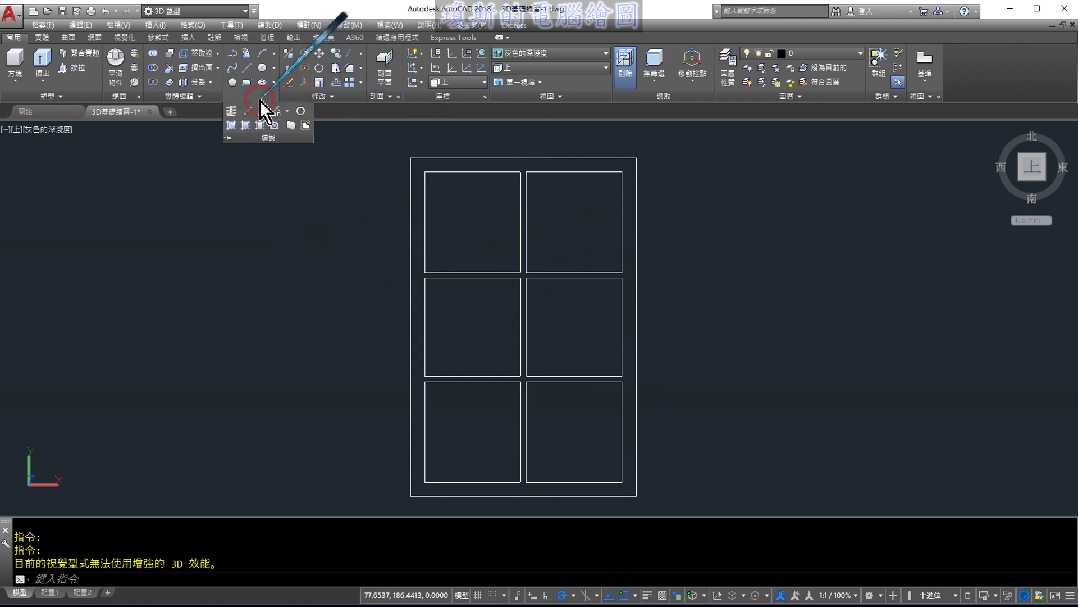
click(275, 135)
click(687, 138)
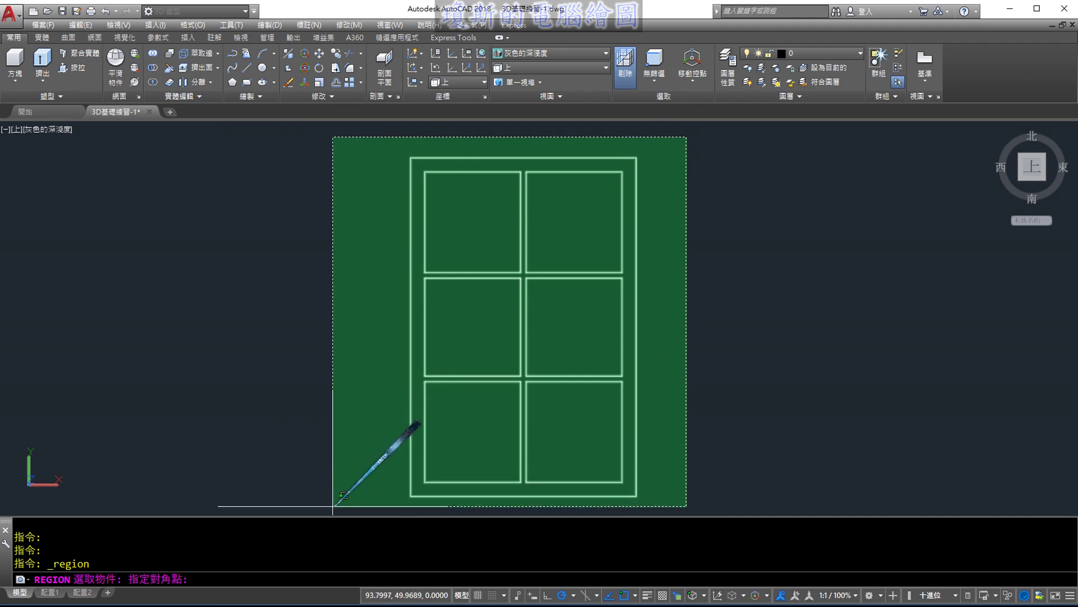
click(333, 506)
key(Return)
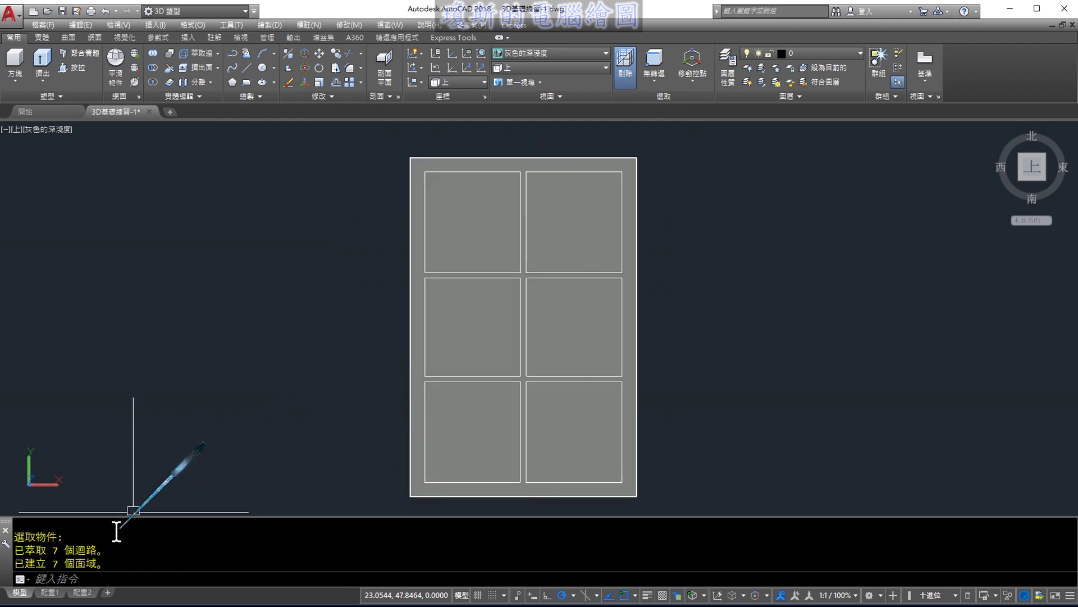
drag(104, 563, 50, 563)
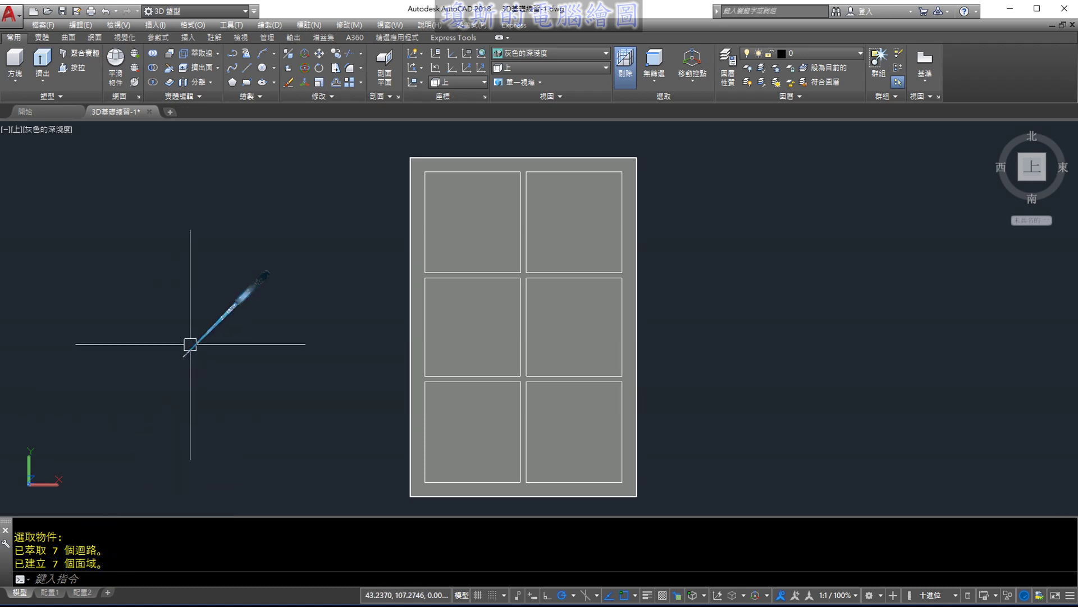
click(318, 56)
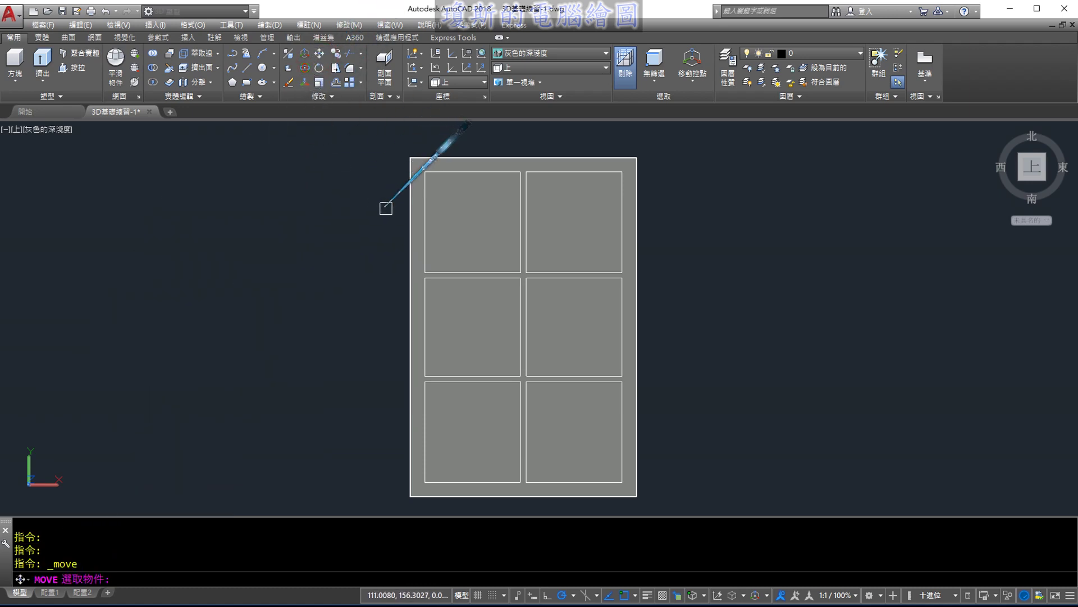
click(407, 218)
key(Return)
click(393, 344)
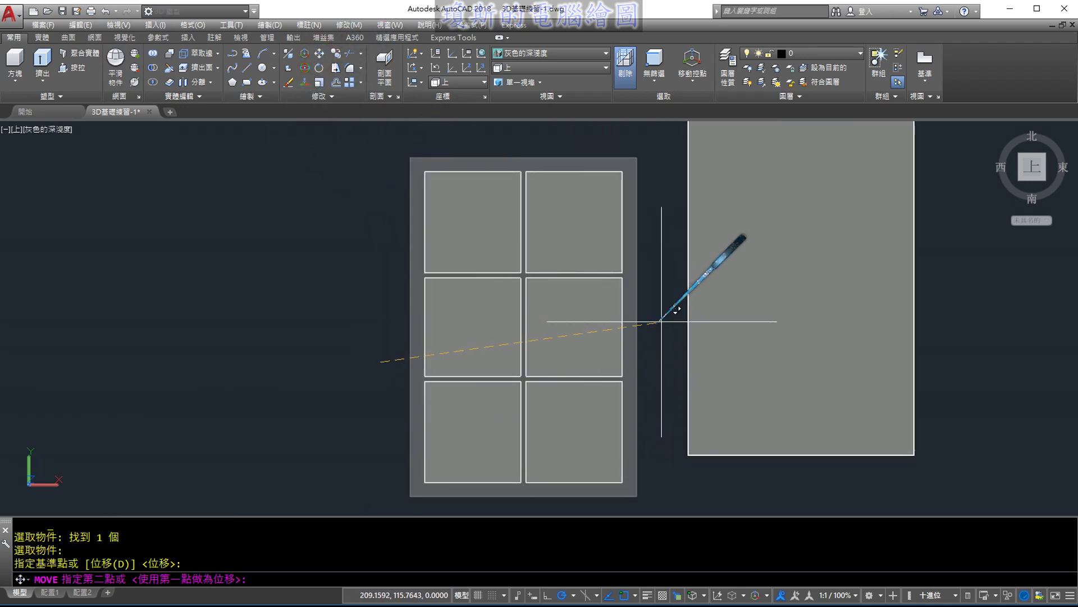
click(710, 324)
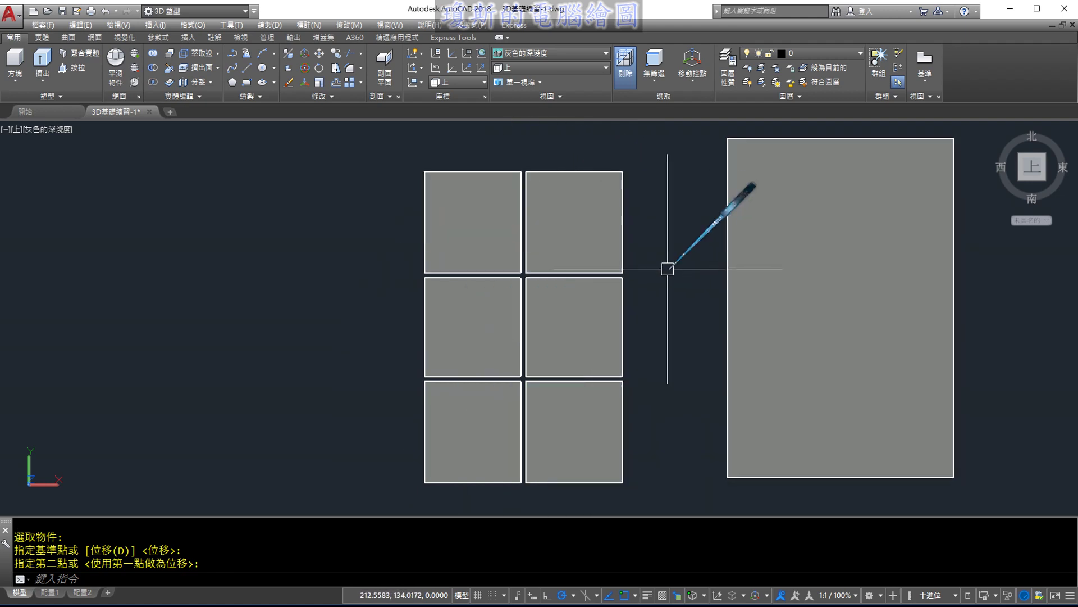
click(110, 12)
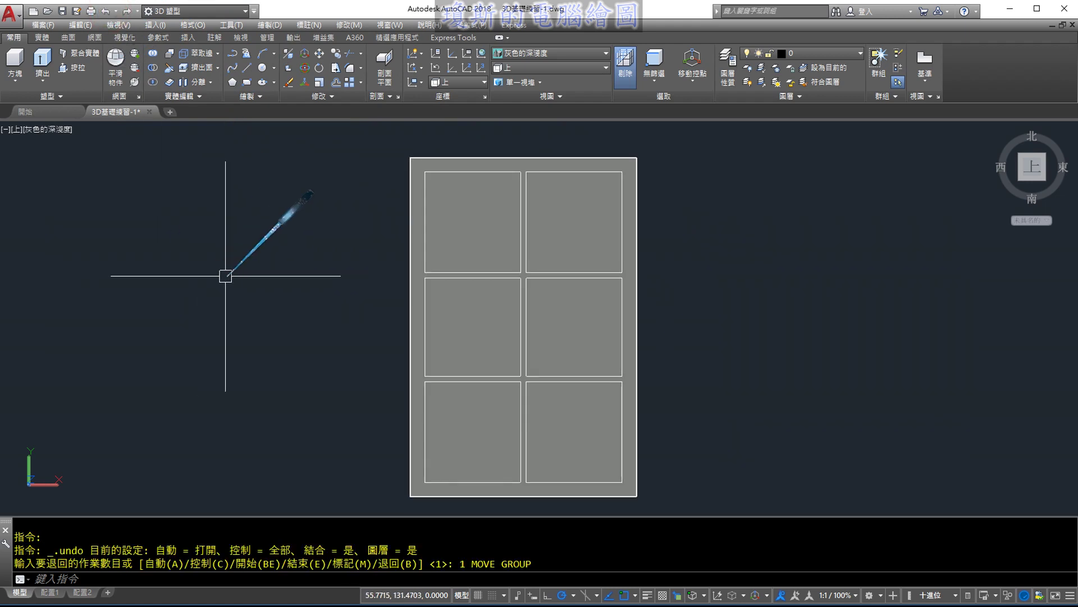
Switch to the SW Isometric view and pan the flat regions to the centre.
click(560, 69)
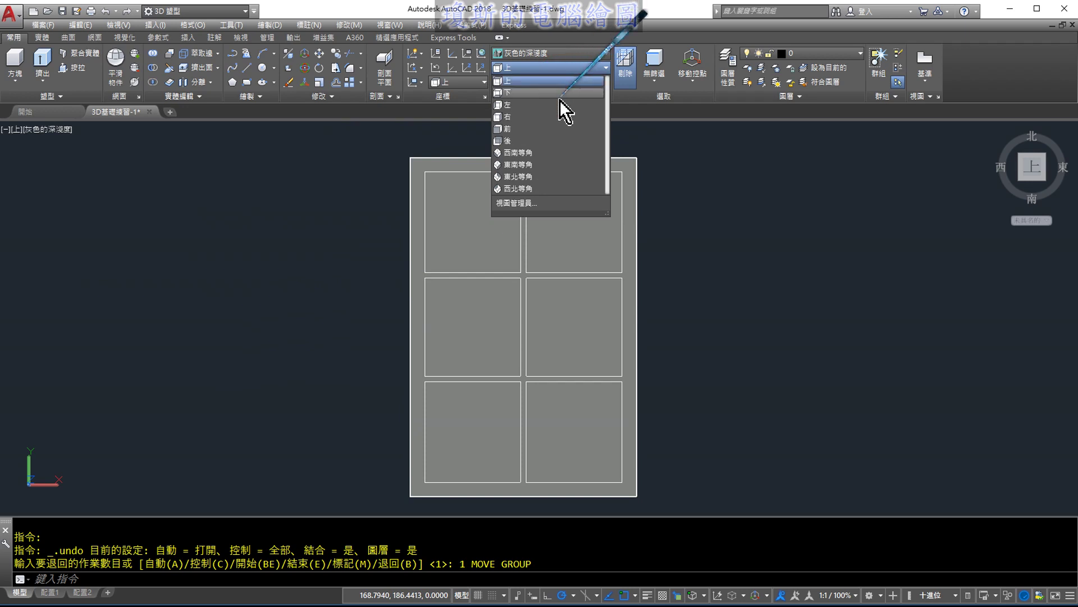
click(542, 150)
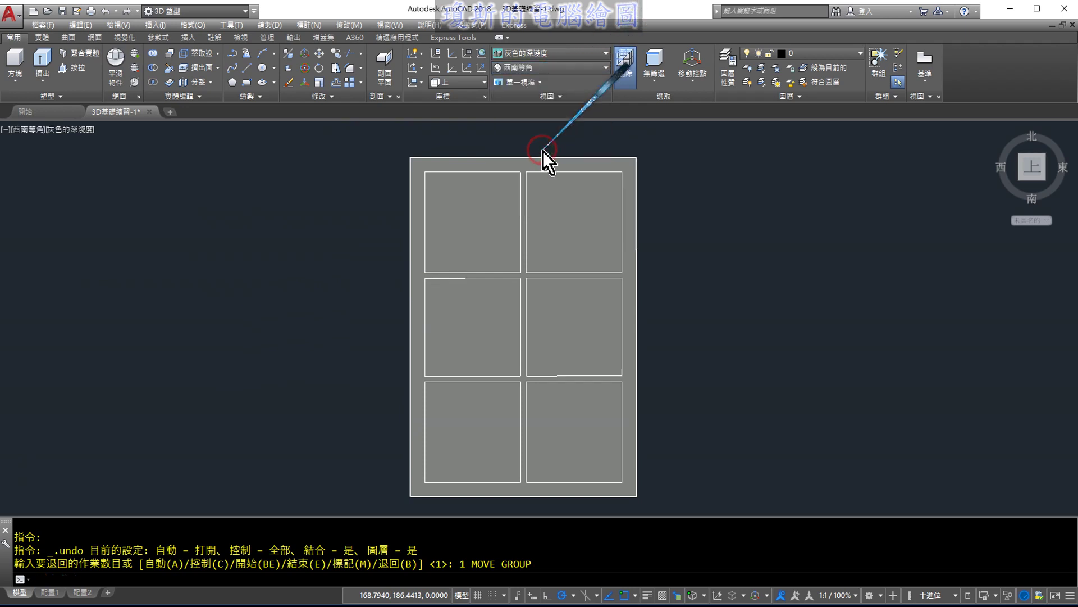
middle_drag(603, 248, 753, 236)
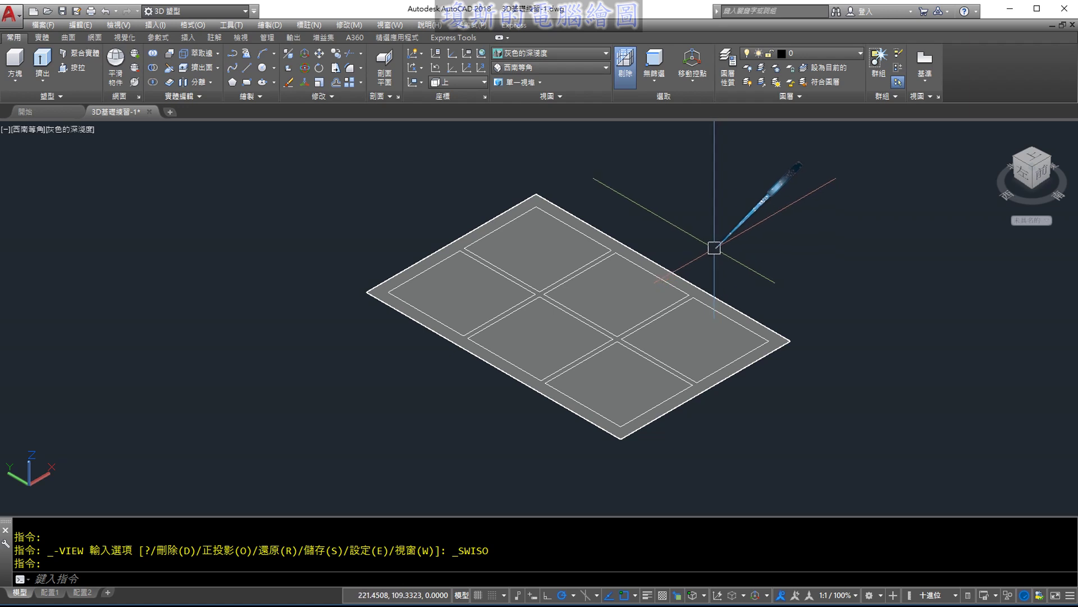
middle_drag(713, 247, 660, 248)
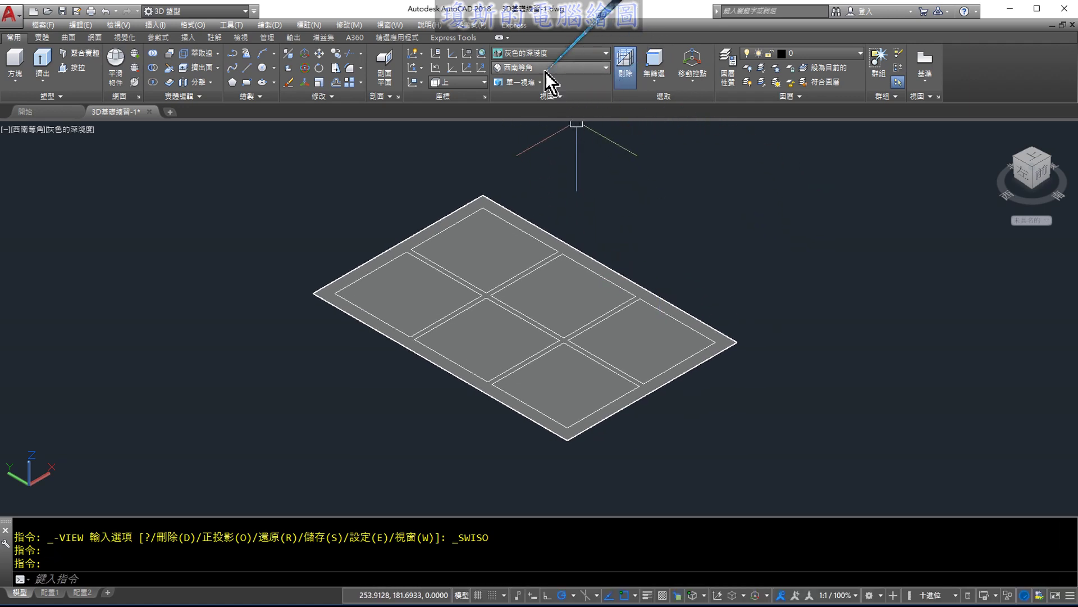
Return to 2D Wireframe and pick the outer frame region for SUBTRACT.
click(534, 52)
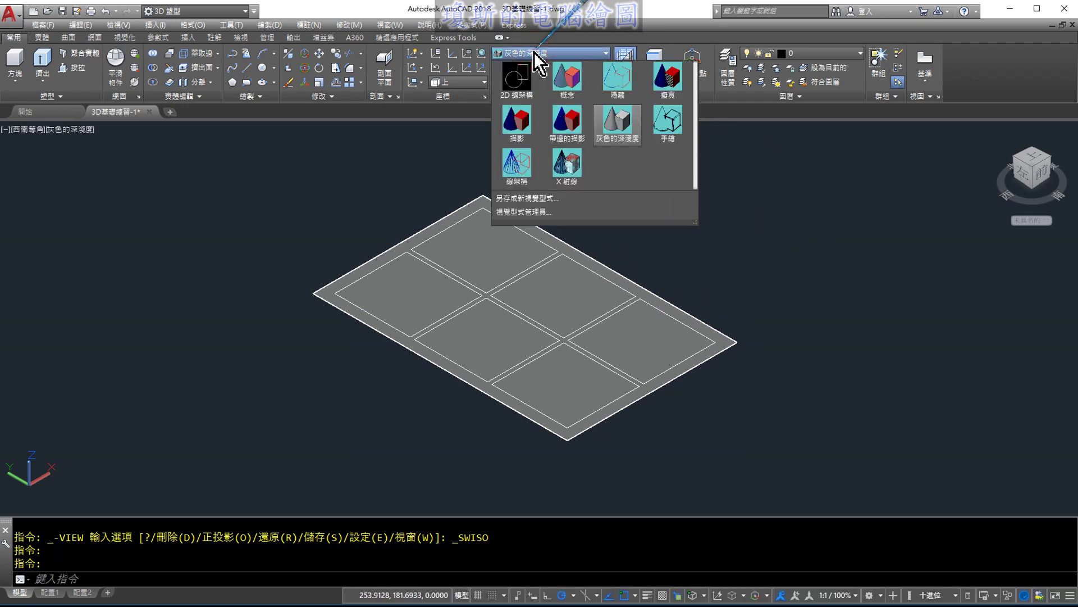
click(517, 83)
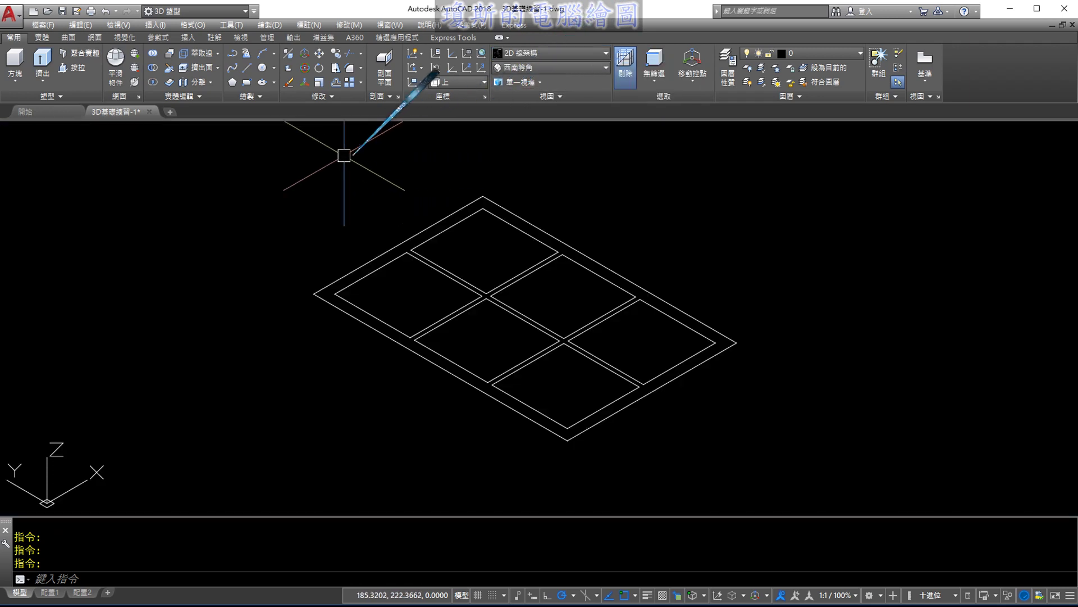
click(156, 70)
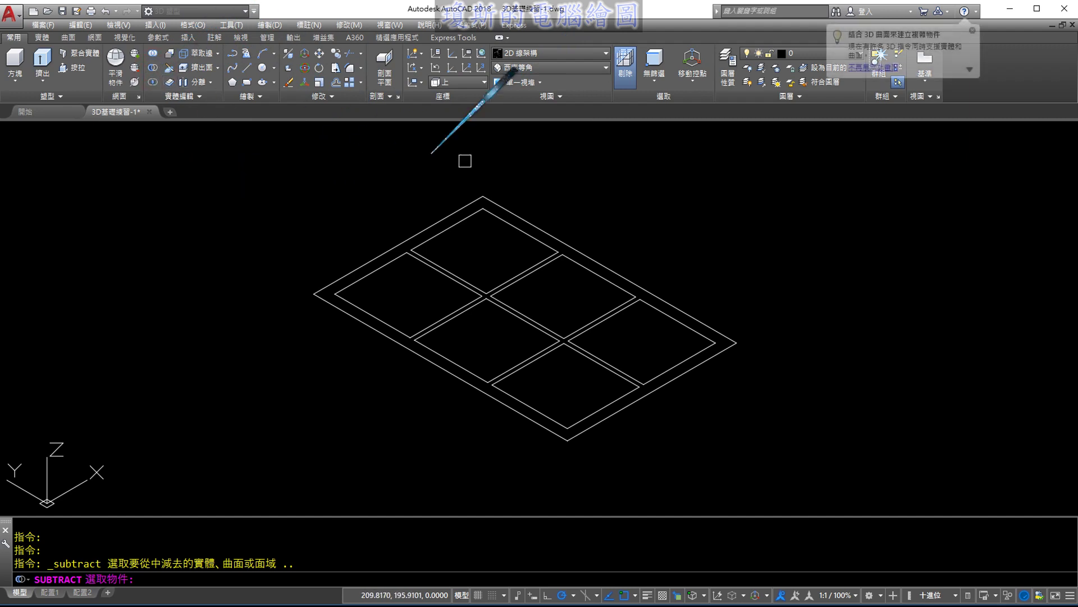
click(601, 256)
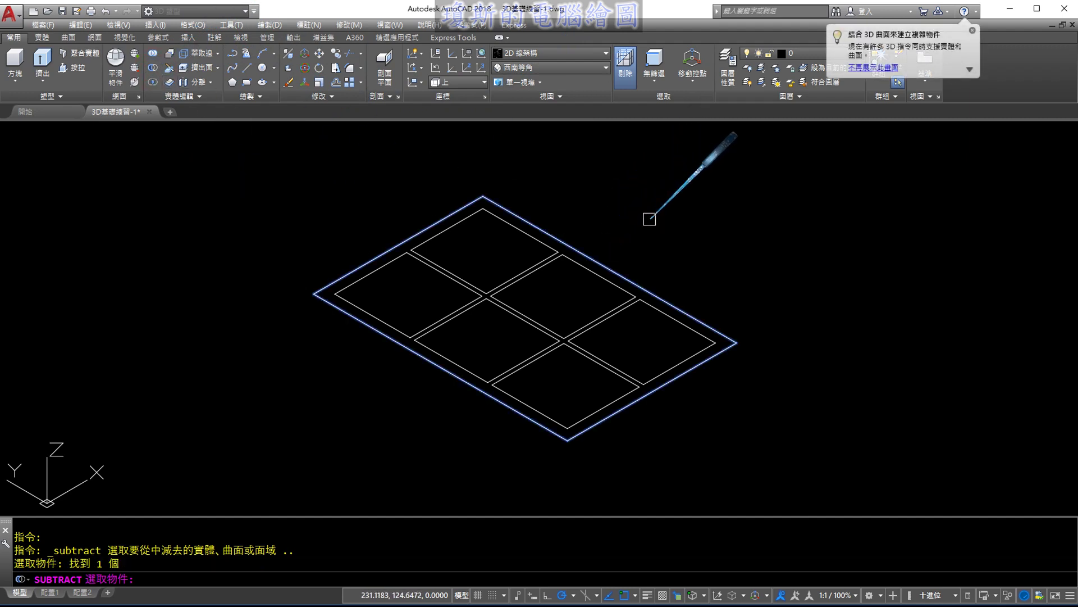
key(Return)
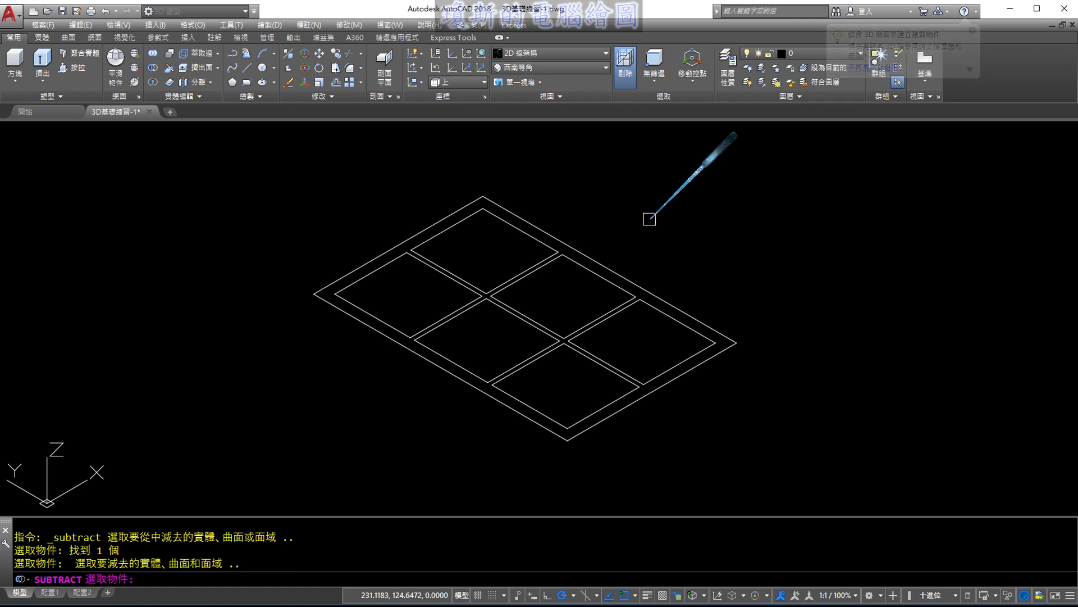
Subtract the six cubby regions from the frame region.
click(523, 275)
click(462, 268)
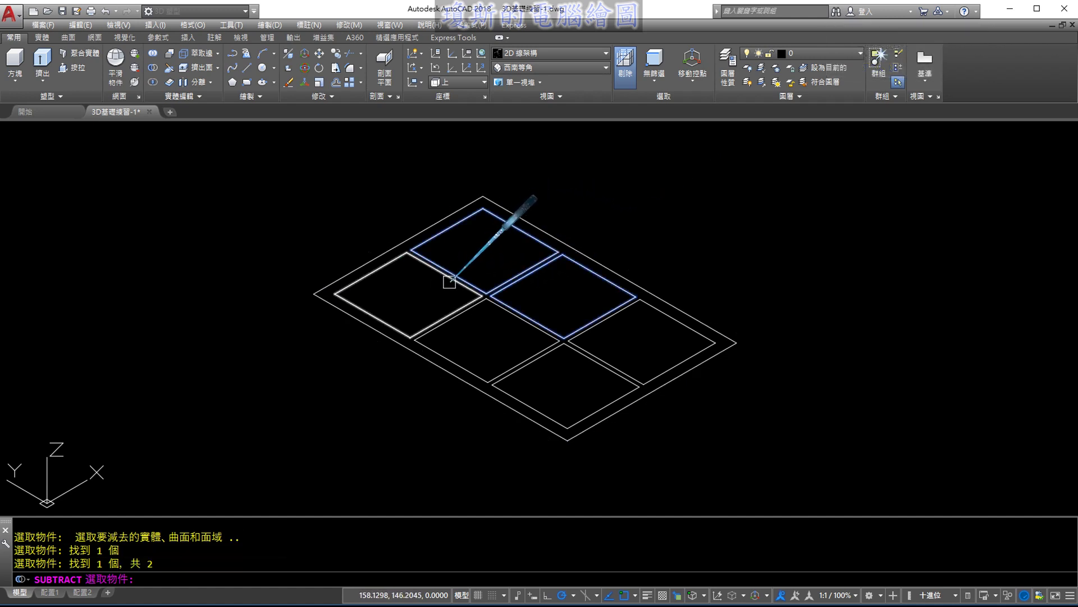
click(449, 278)
click(580, 306)
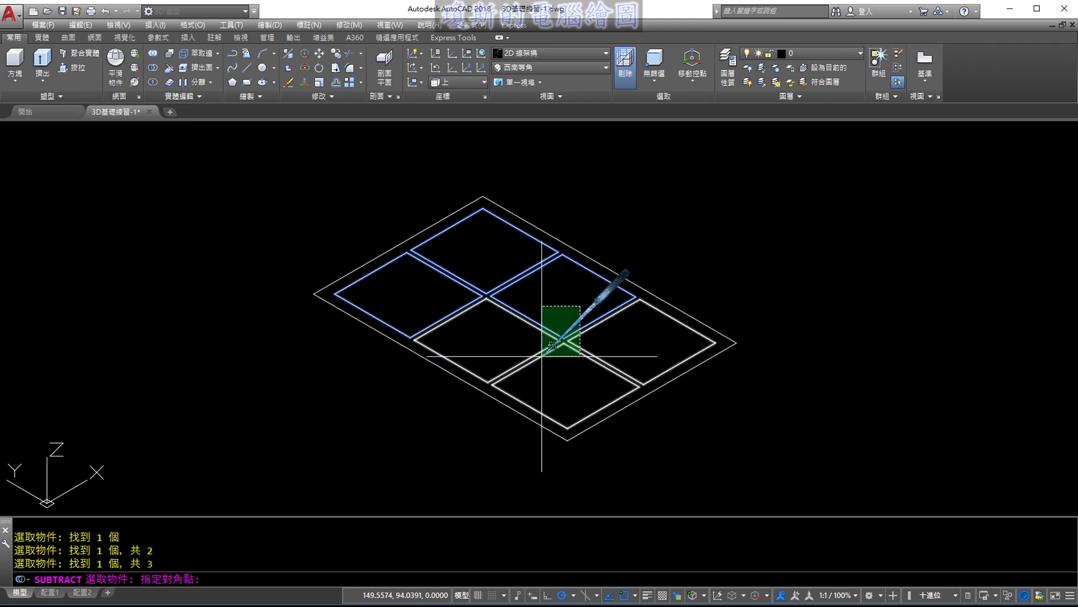
click(542, 356)
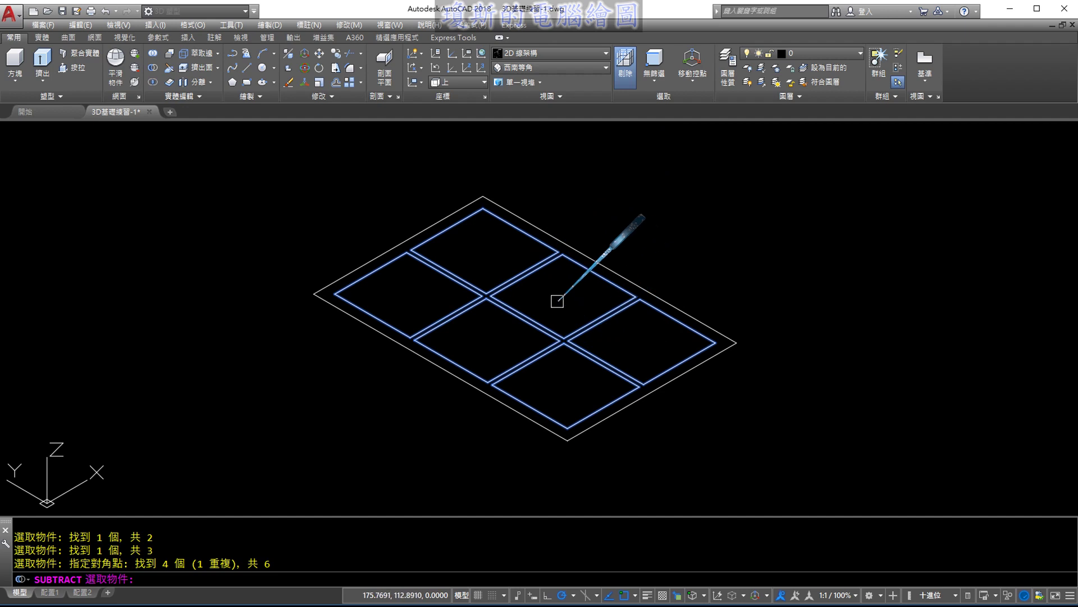
key(Return)
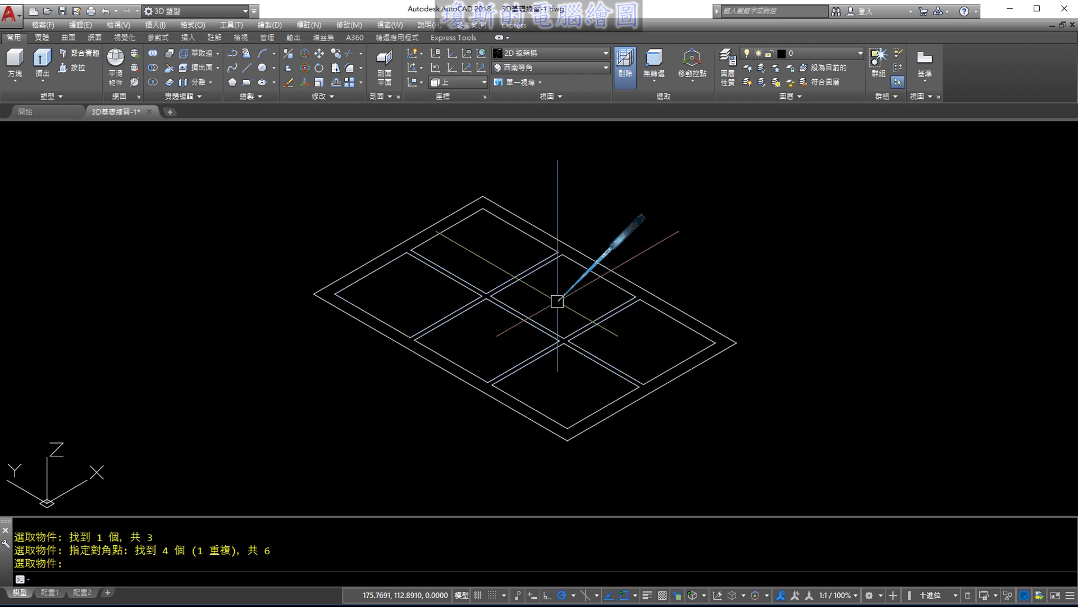
click(561, 53)
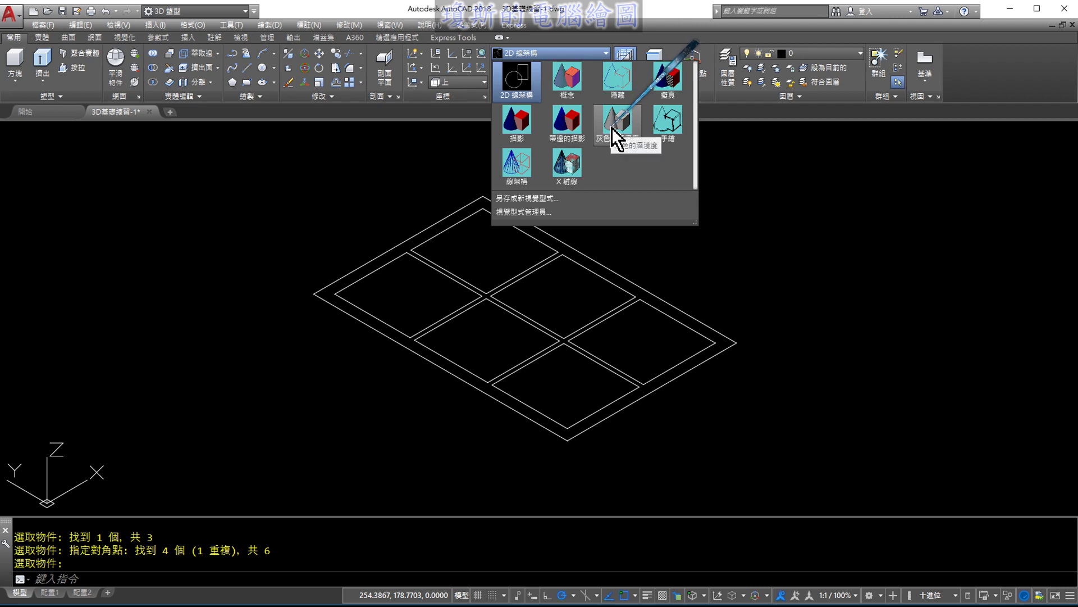
Apply Shades of Gray and extrude the grid region 35 units, tilting to inspect it.
click(612, 126)
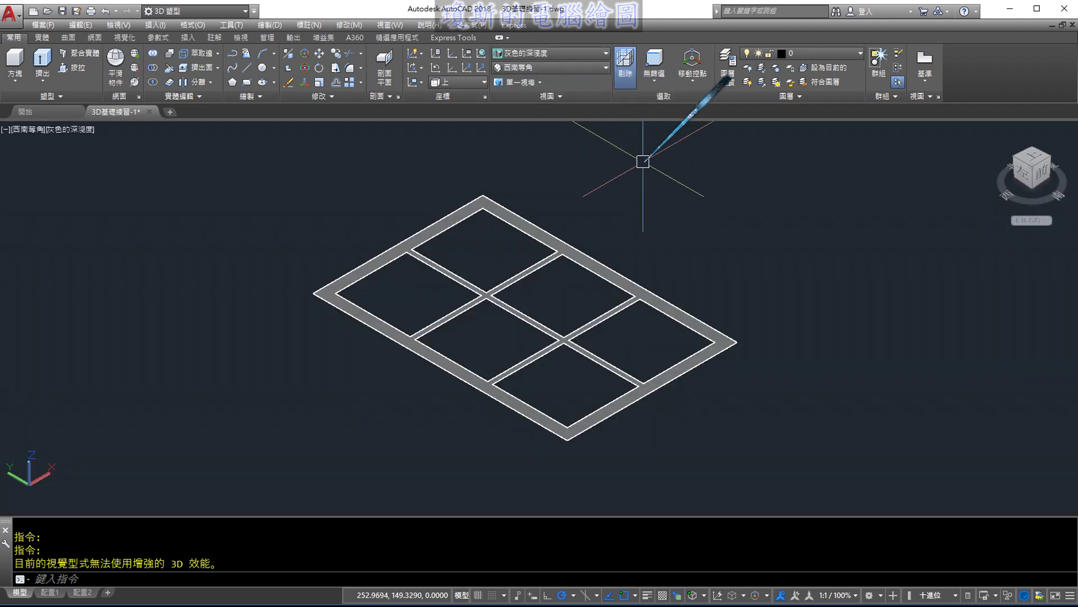
click(44, 83)
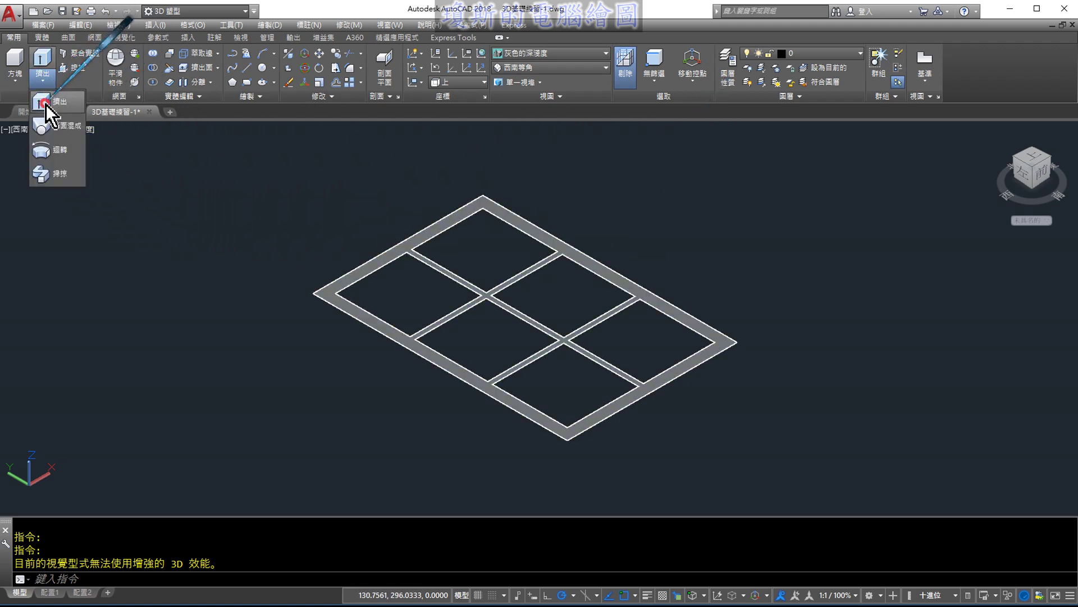
click(45, 103)
click(353, 316)
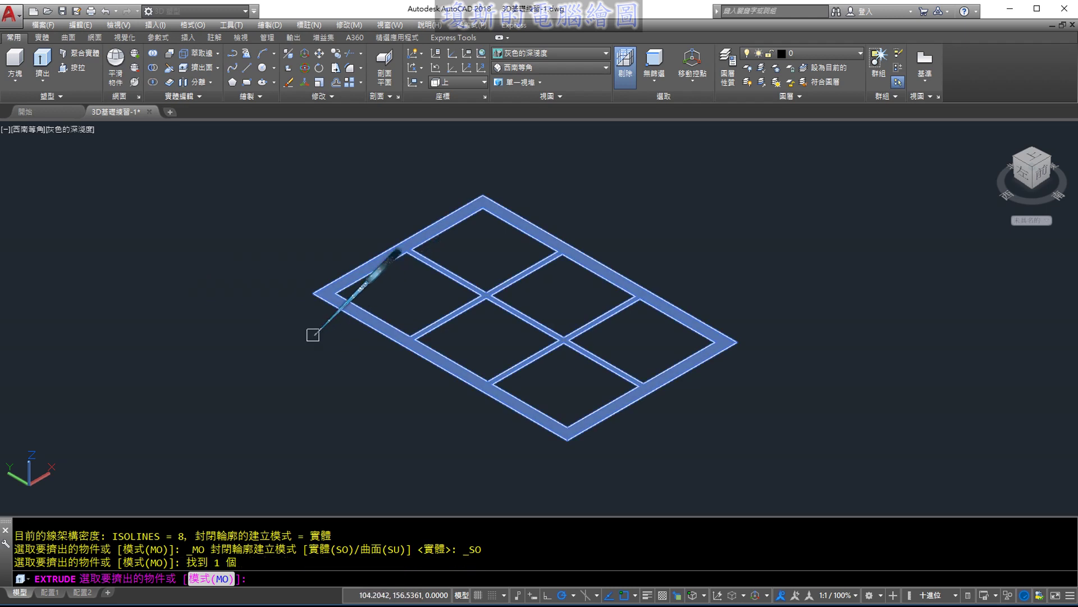
key(Return)
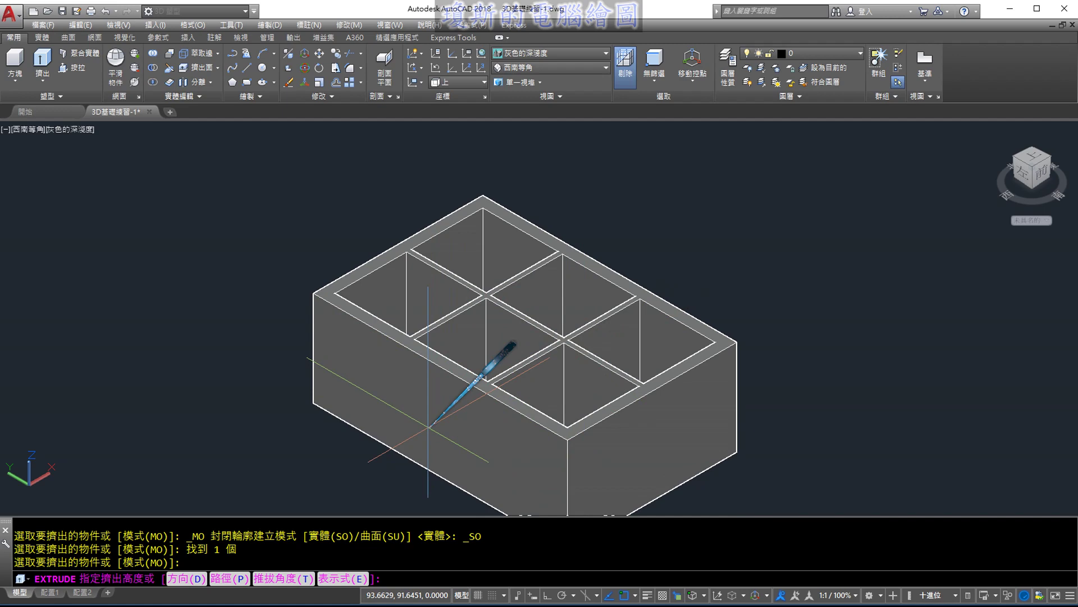
key(Return)
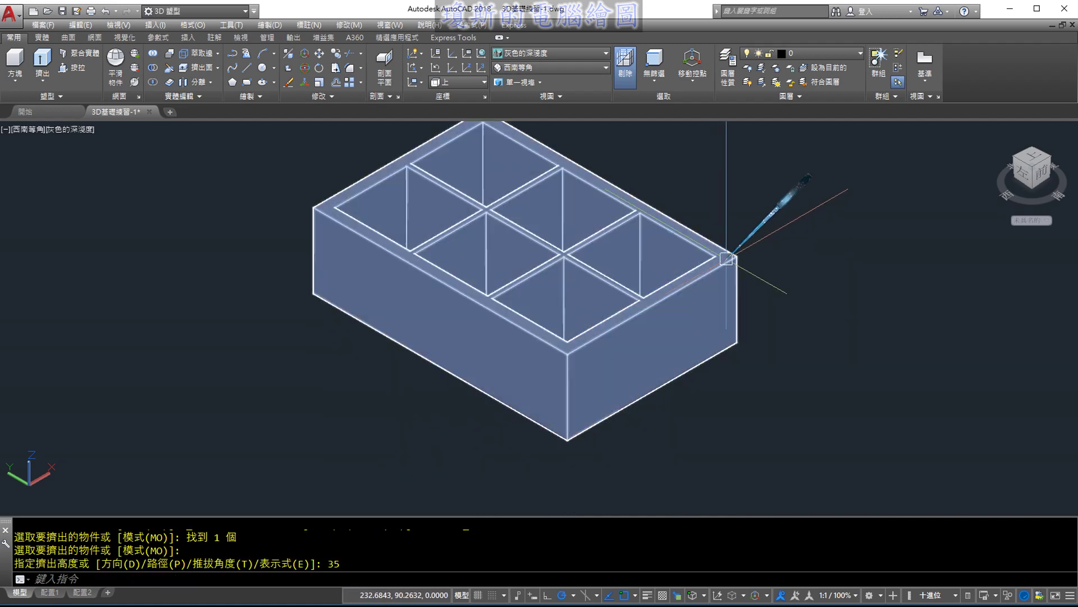
mouse_move(742, 245)
shift+middle_down()
mouse_move(731, 265)
mouse_move(739, 284)
mouse_move(753, 251)
mouse_move(742, 263)
shift+middle_up()
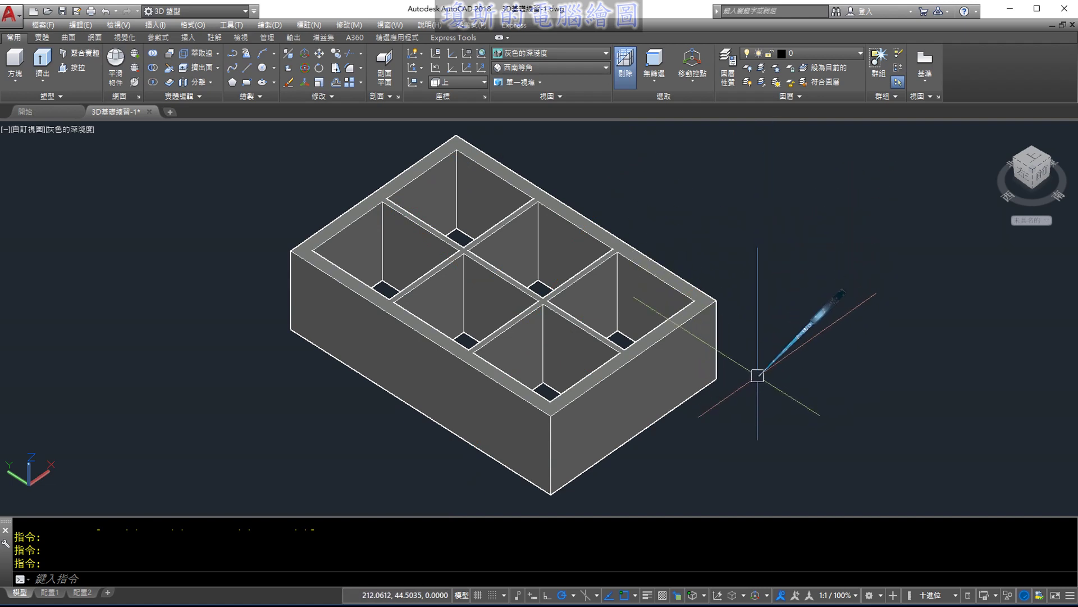
Undo four times to remove the extrusion and subtraction, restoring flat regions.
click(691, 309)
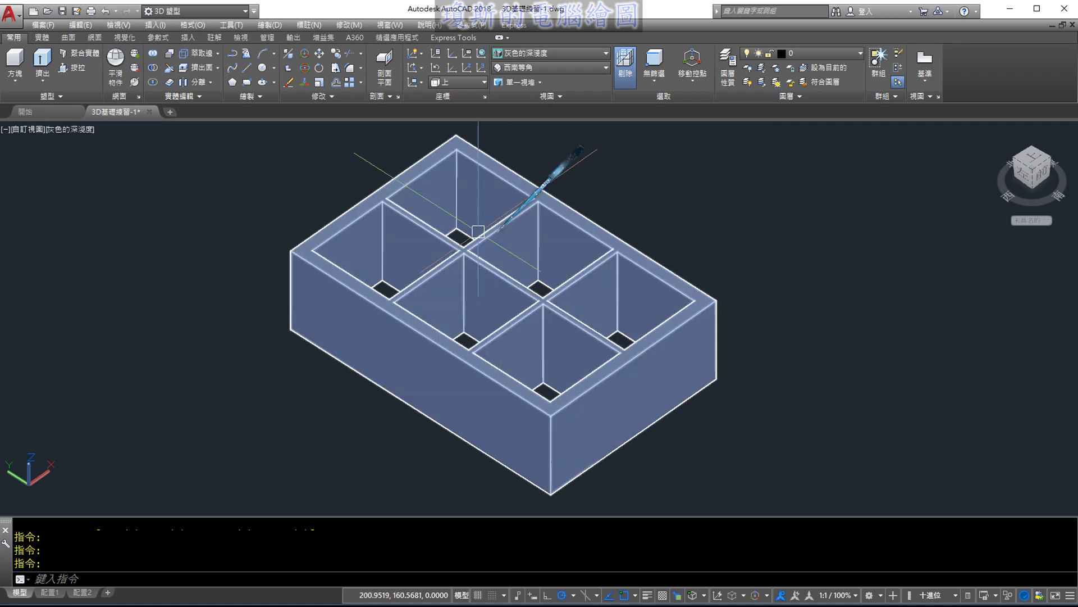
key(Escape)
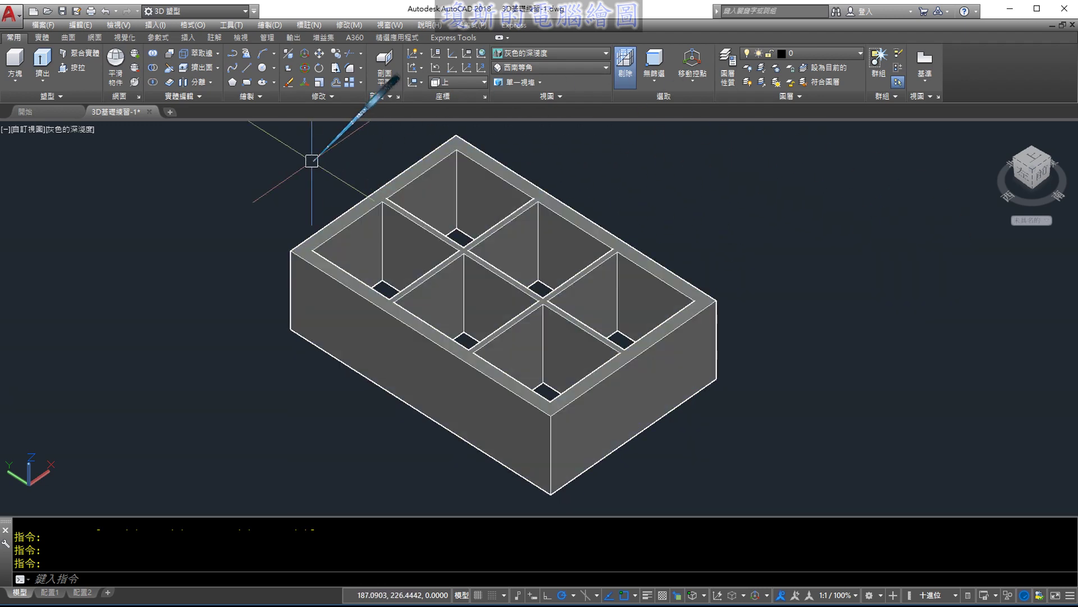
click(105, 12)
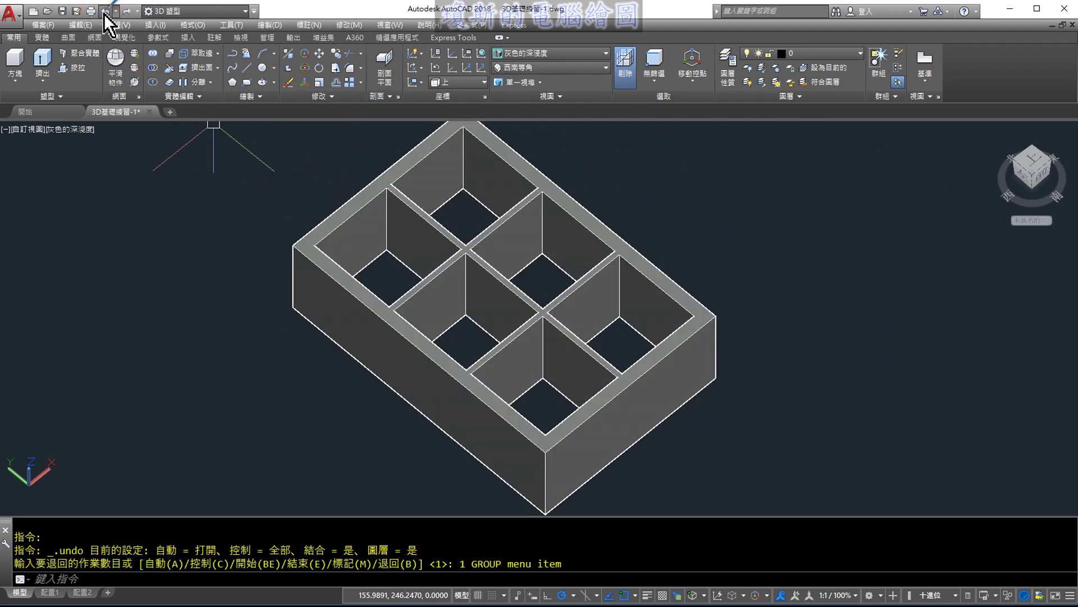
click(104, 12)
click(105, 12)
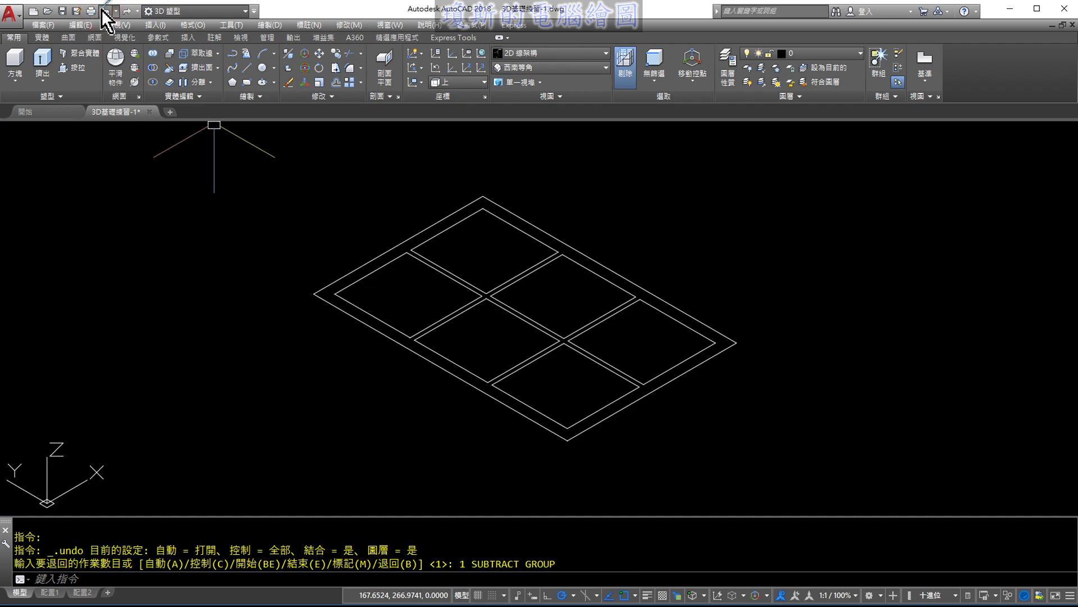
click(105, 12)
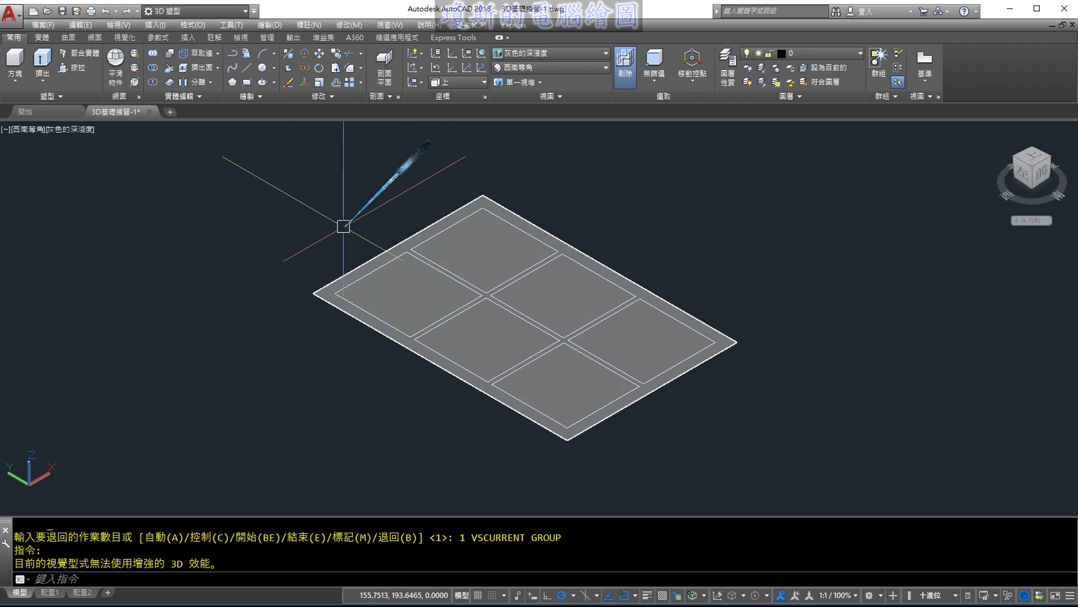
middle_drag(343, 226, 359, 216)
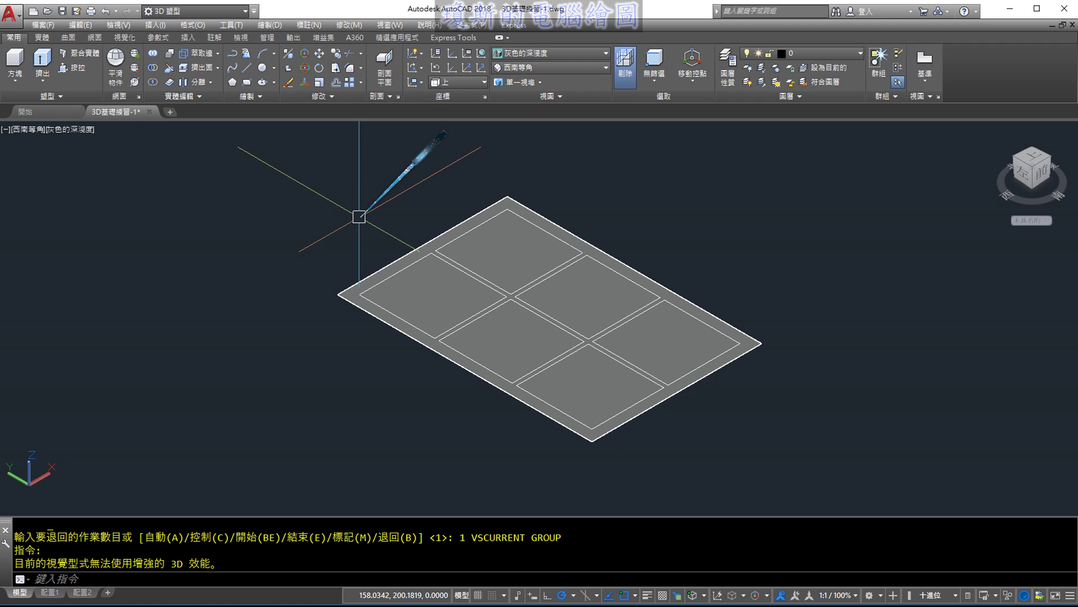
Return to 2D Wireframe and select the grid region for a new extrusion.
click(552, 54)
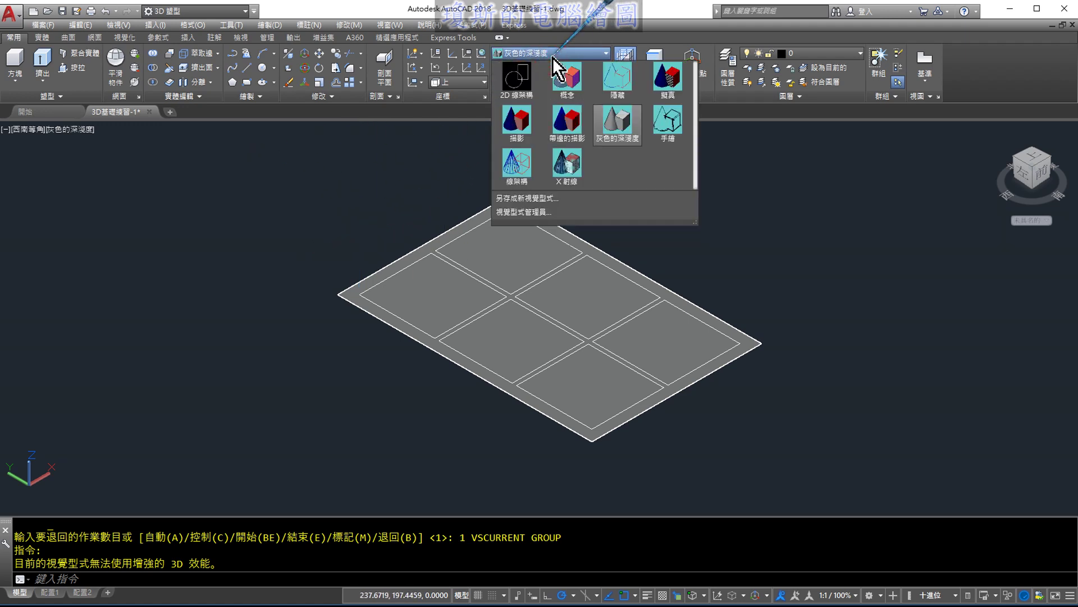
click(517, 78)
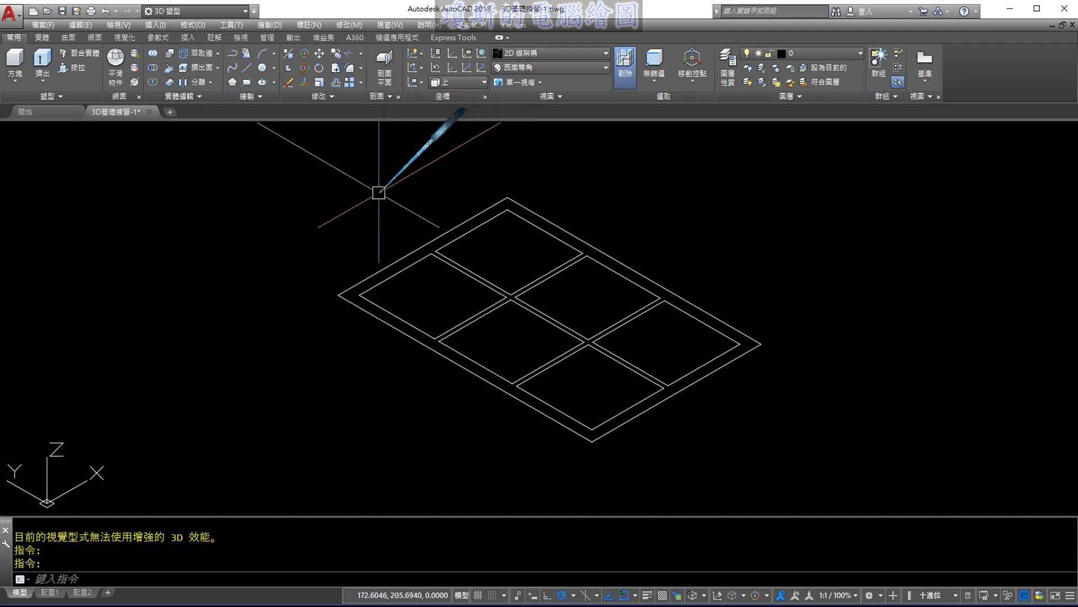
click(52, 85)
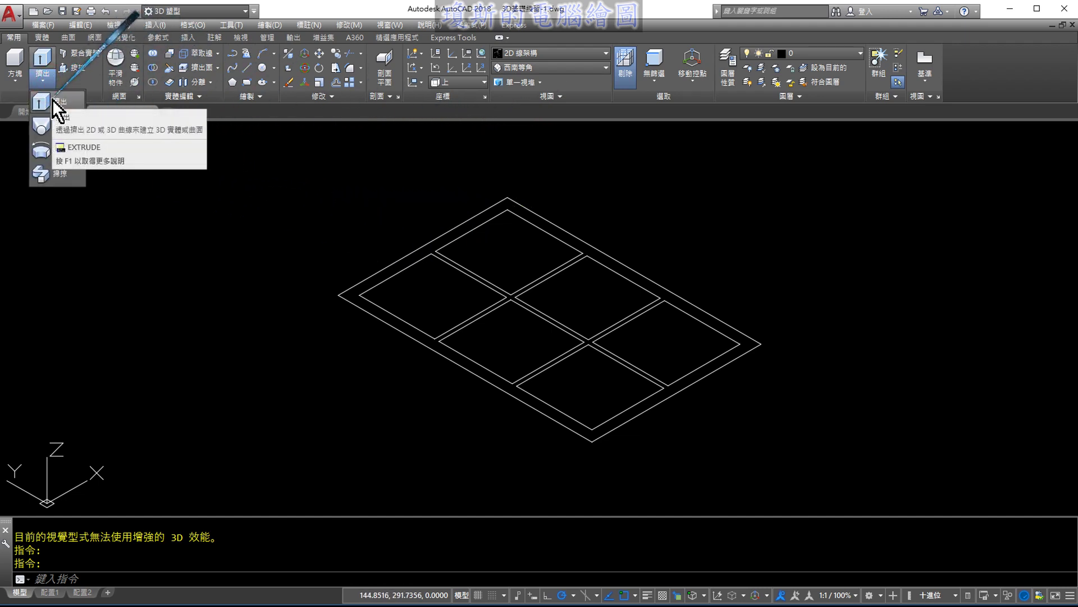
click(53, 99)
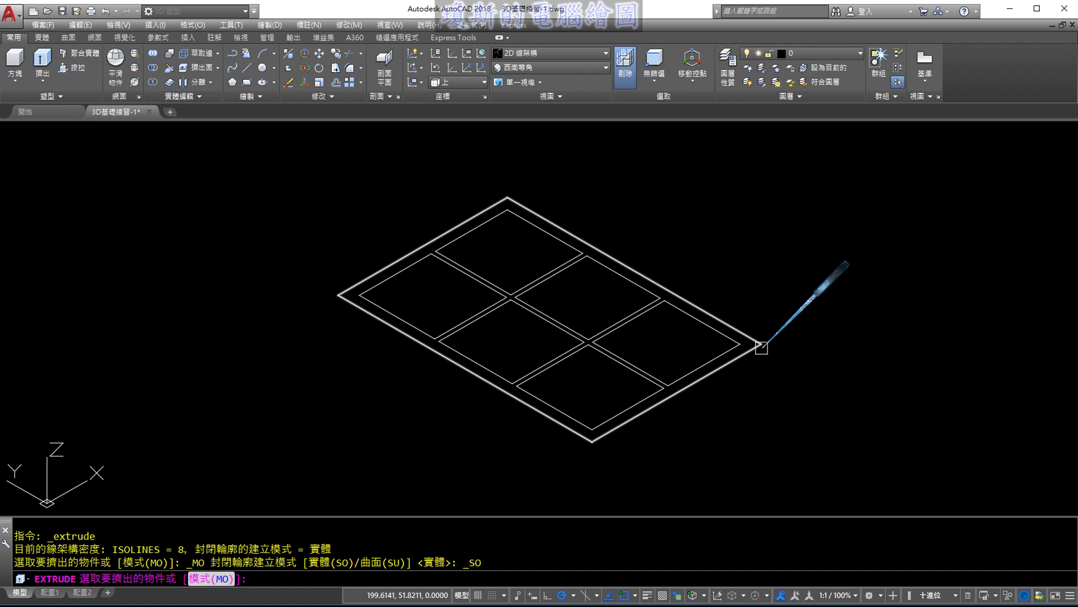
click(765, 344)
key(Return)
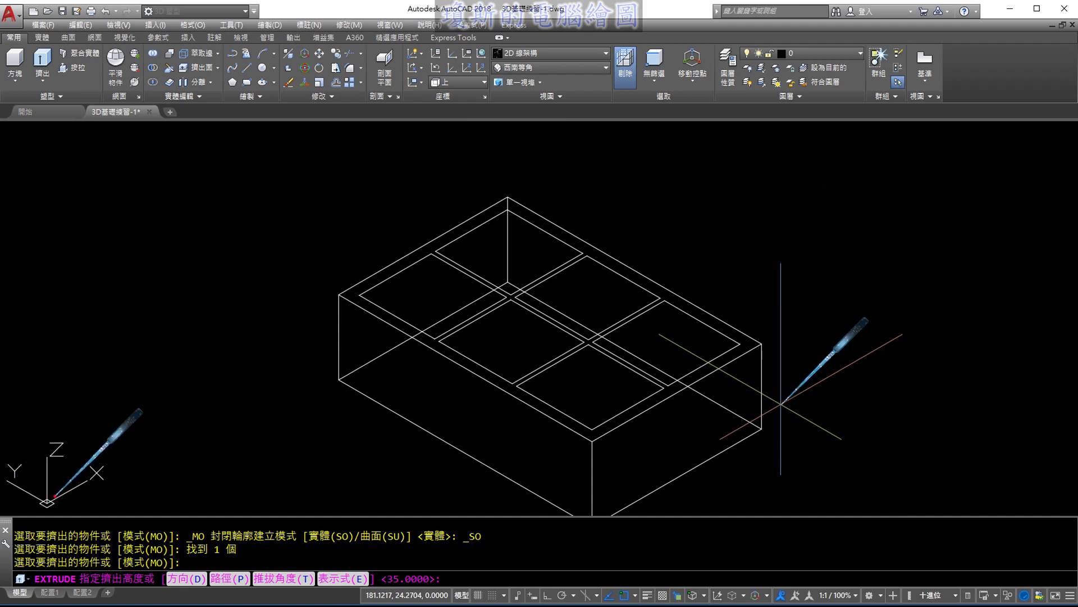
drag(47, 477, 57, 475)
mouse_move(112, 439)
mouse_down()
mouse_move(111, 332)
mouse_move(140, 363)
mouse_move(111, 332)
mouse_up()
mouse_move(153, 334)
mouse_down()
mouse_move(186, 334)
mouse_move(165, 346)
mouse_up()
mouse_move(203, 299)
mouse_down()
mouse_move(251, 295)
mouse_move(244, 348)
mouse_up()
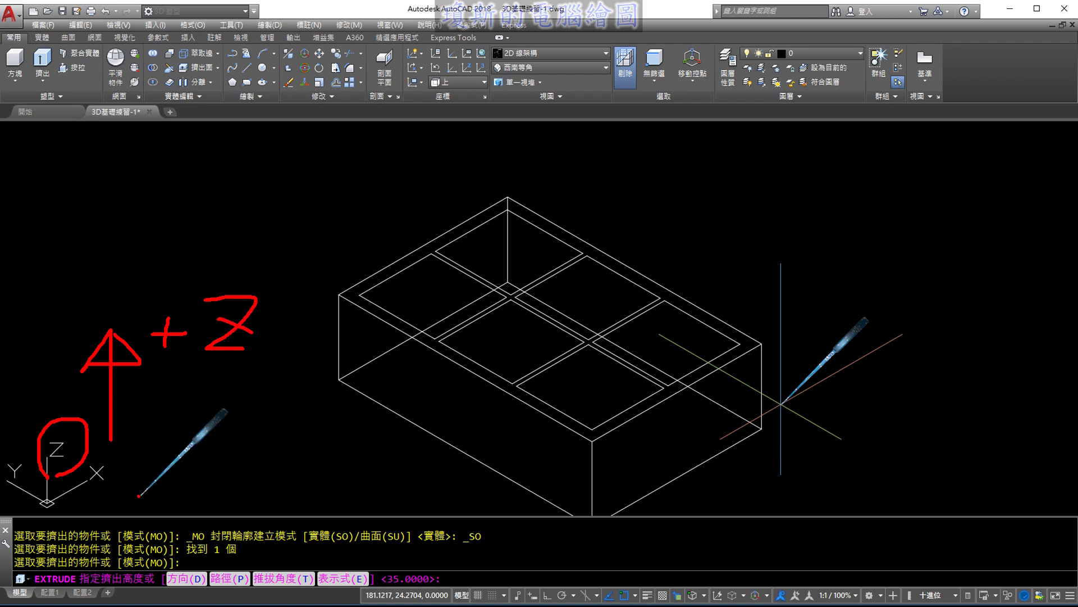
mouse_move(114, 480)
mouse_down()
mouse_move(107, 553)
mouse_move(131, 528)
mouse_move(194, 519)
mouse_move(236, 549)
mouse_up()
drag(460, 579, 492, 576)
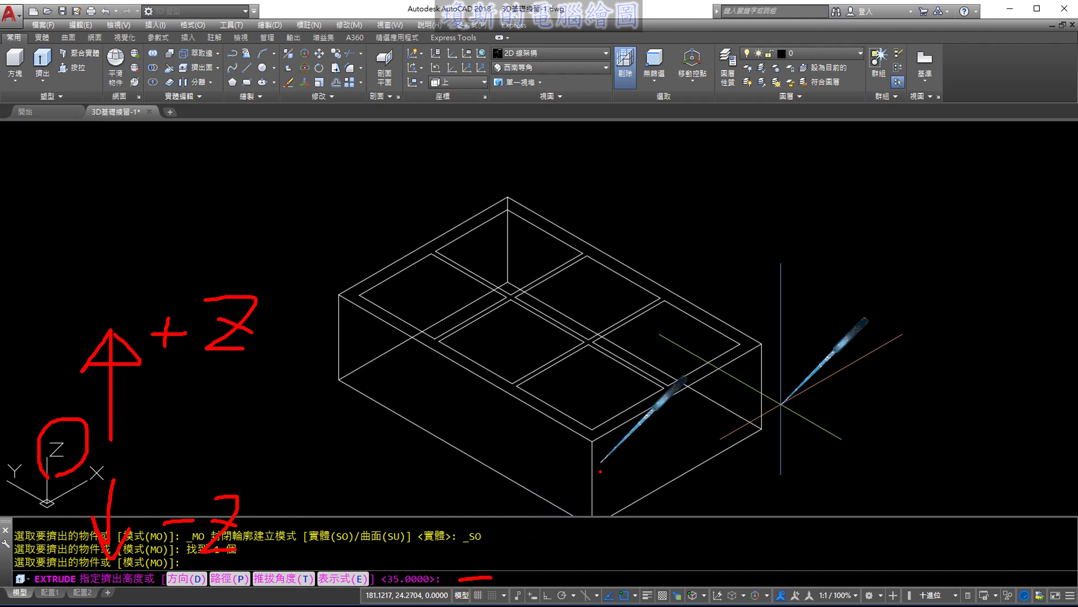
mouse_move(500, 552)
mouse_down()
mouse_move(523, 550)
mouse_move(504, 580)
mouse_up()
mouse_move(556, 550)
mouse_down()
mouse_move(548, 590)
mouse_move(597, 546)
mouse_up()
mouse_move(673, 531)
mouse_down()
mouse_move(617, 573)
mouse_move(632, 583)
mouse_up()
key(Escape)
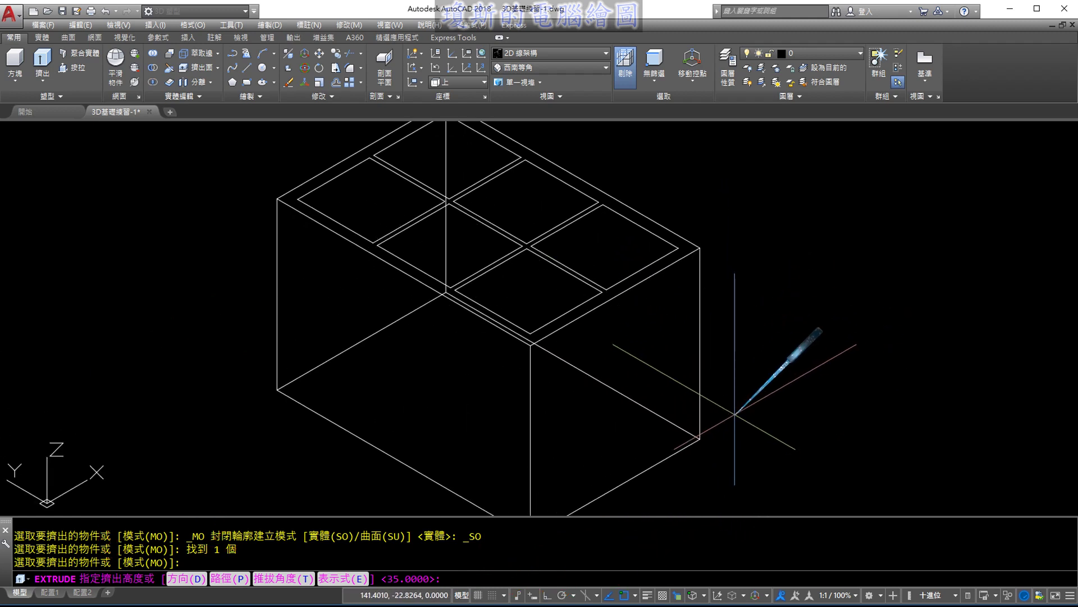
text(-35)
Confirm a -35 extrusion height and pan around to inspect the downward box.
key(Return)
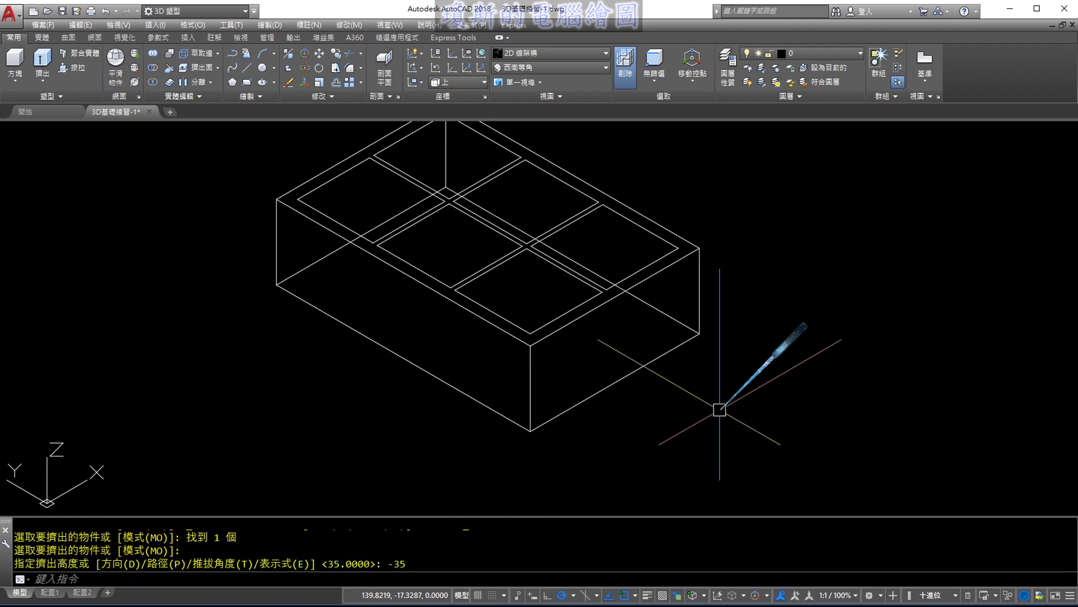
drag(690, 332, 542, 414)
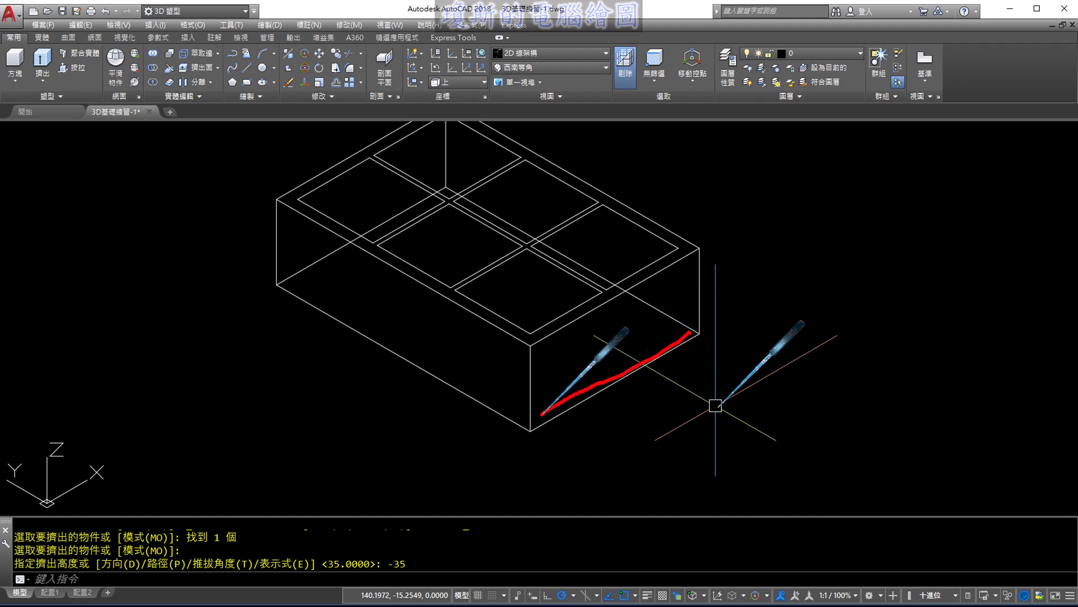
drag(532, 335, 530, 403)
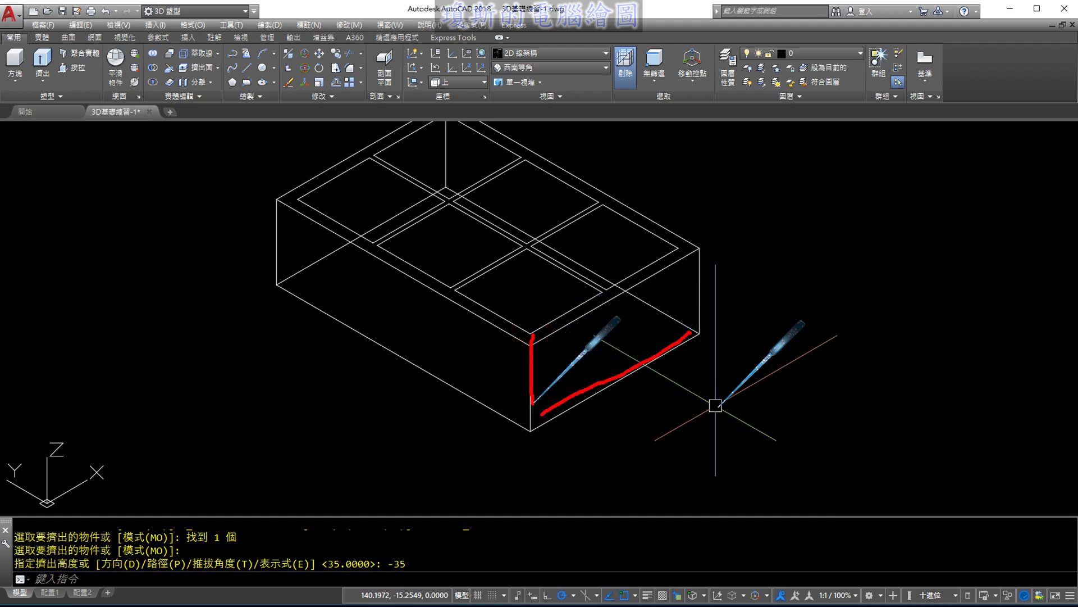
mouse_move(546, 364)
mouse_down()
mouse_move(570, 386)
mouse_move(585, 365)
mouse_up()
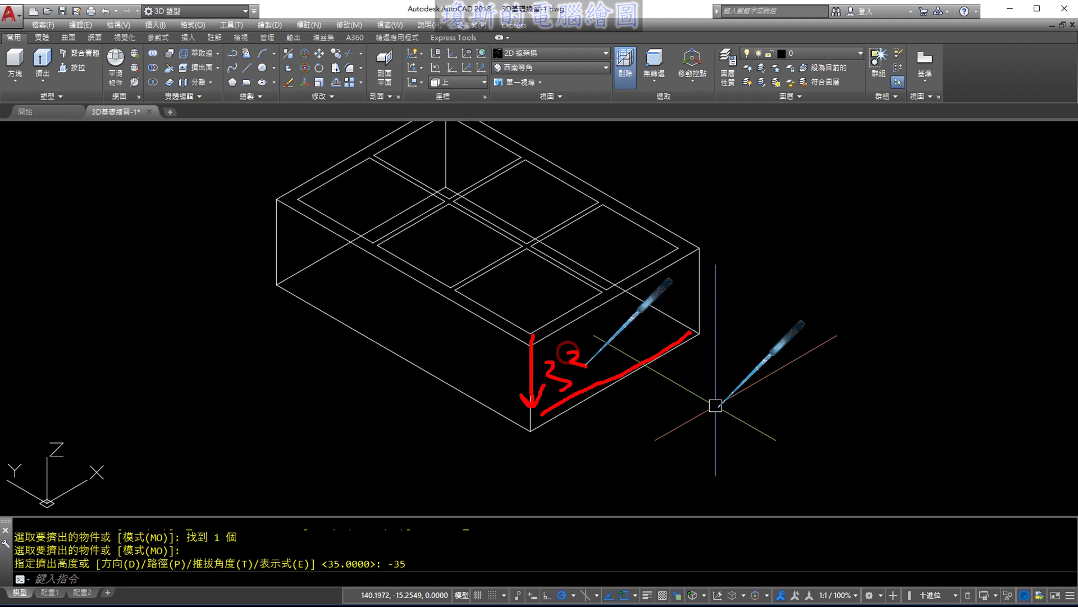
mouse_move(702, 327)
mouse_down()
mouse_move(734, 320)
mouse_move(719, 342)
mouse_up()
drag(695, 341, 733, 338)
drag(733, 315, 707, 339)
drag(753, 296, 787, 321)
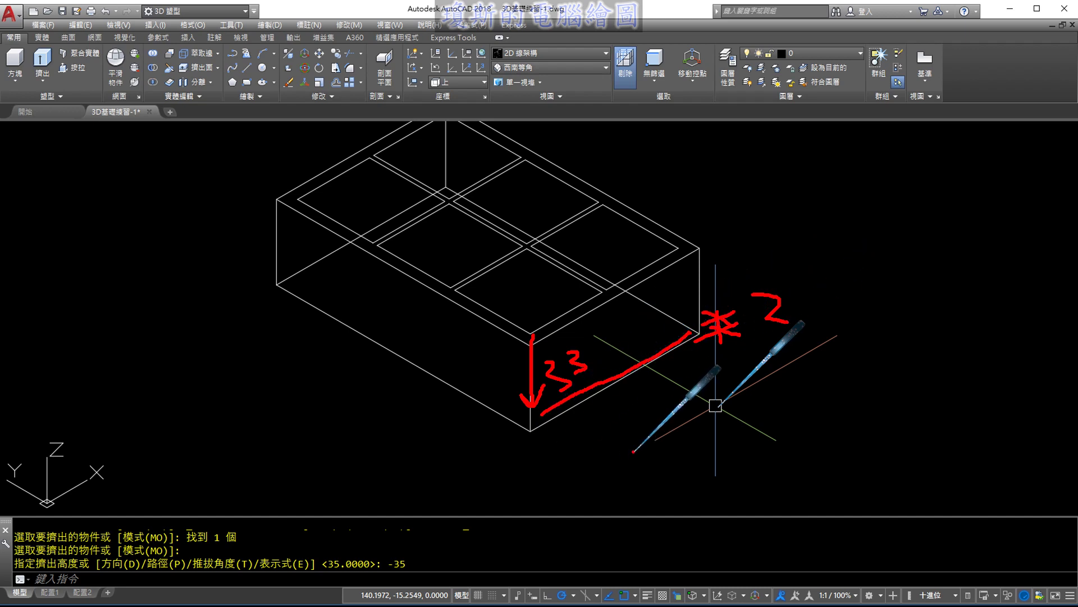
key(Escape)
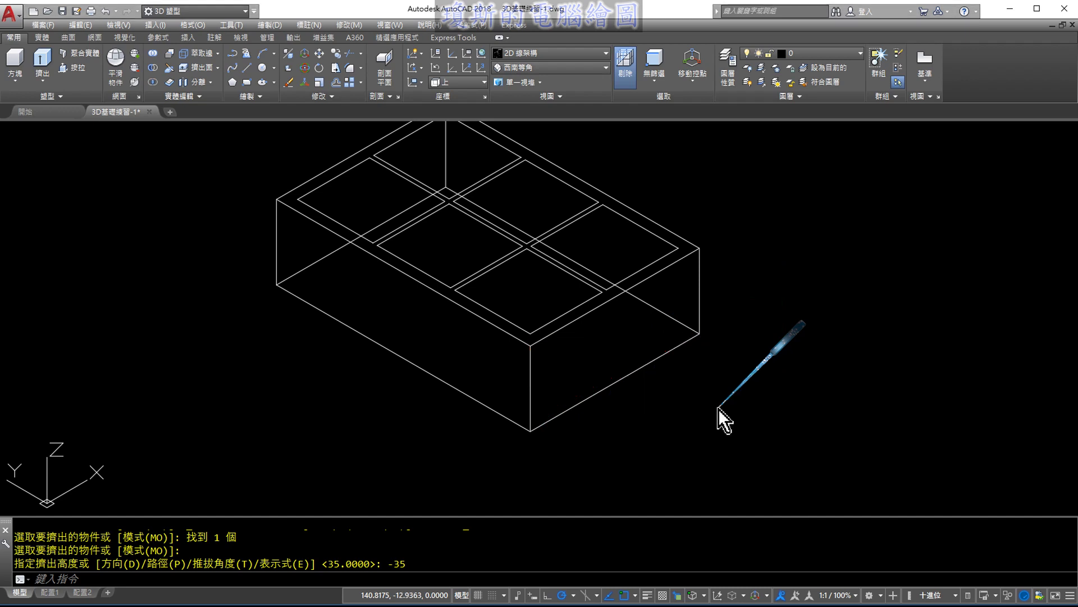
middle_drag(753, 316, 792, 354)
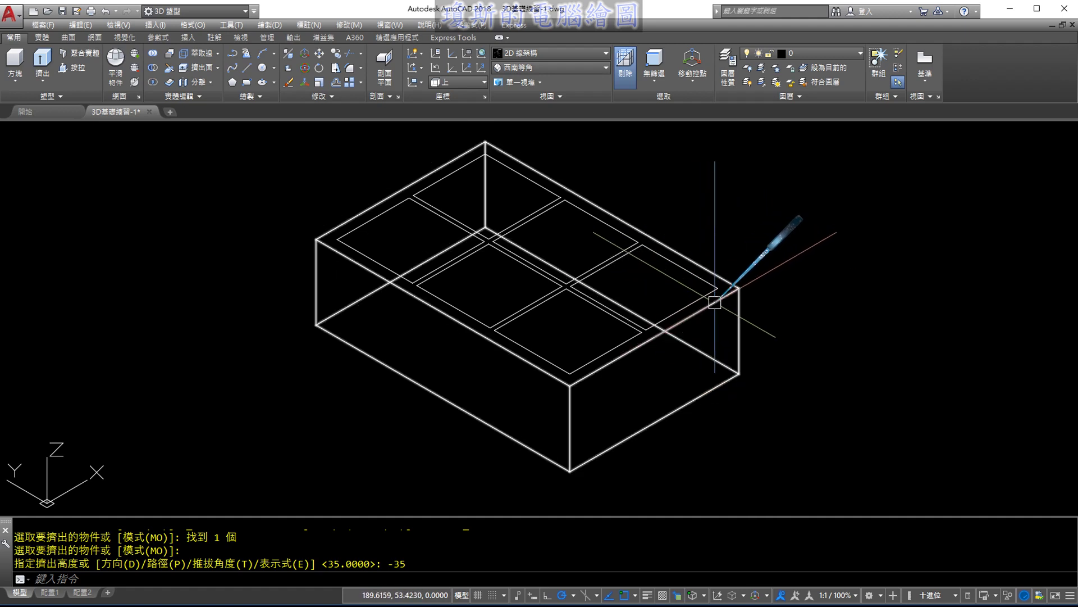
Select the six square regions on top of the box for extrusion.
click(45, 85)
click(46, 109)
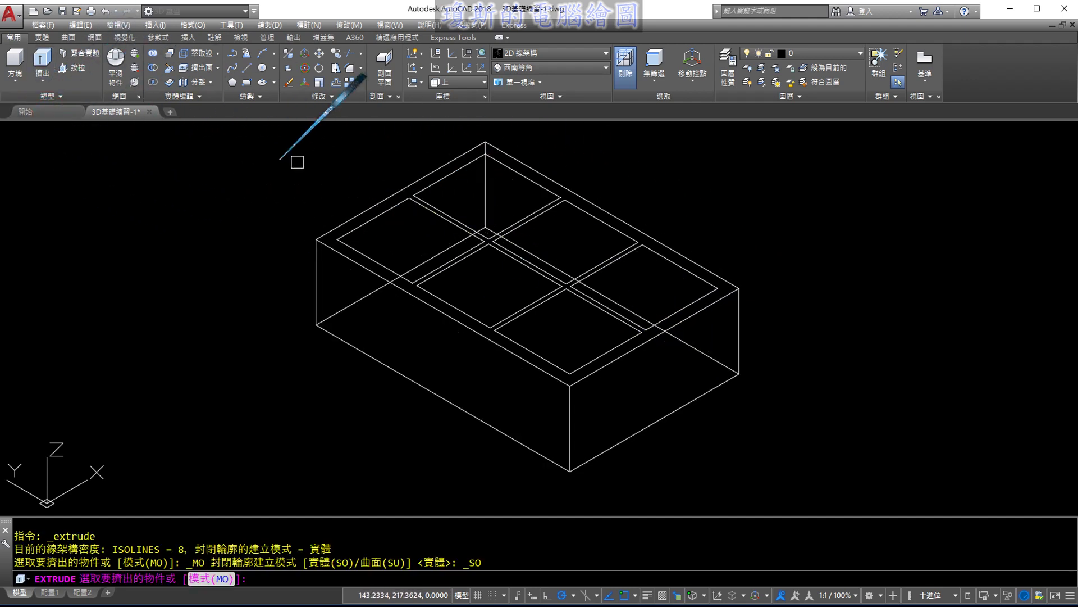
scroll(444, 186, up, 2)
click(429, 178)
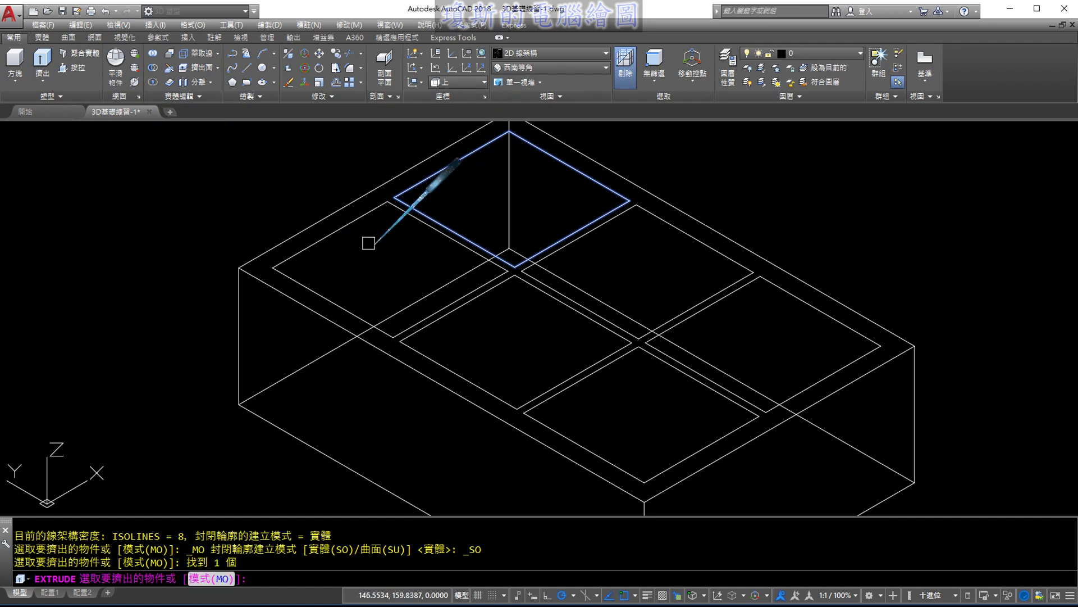
click(353, 221)
click(467, 303)
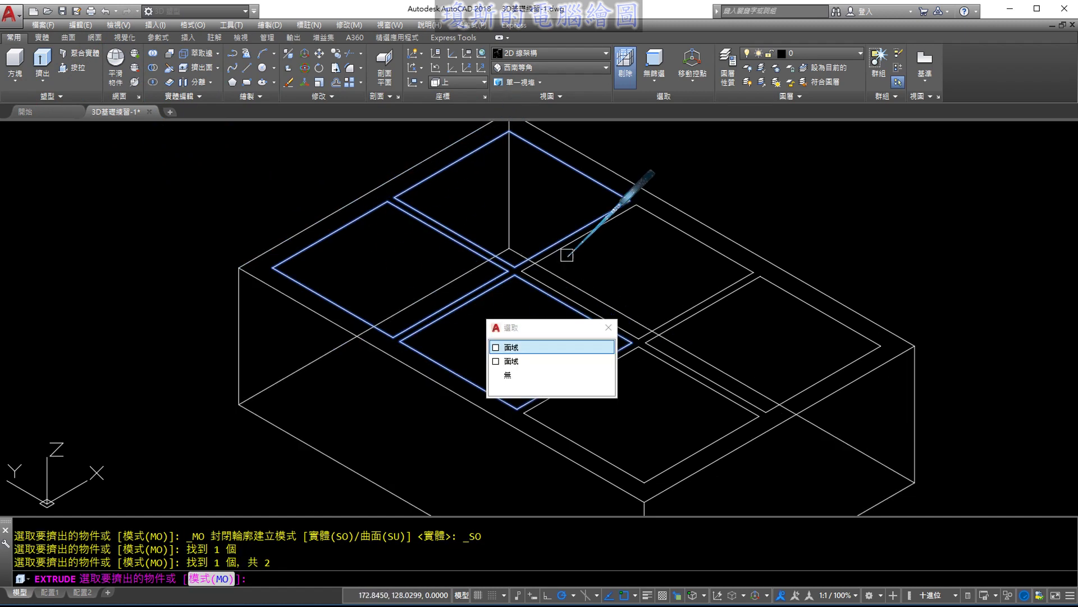
click(517, 345)
click(576, 242)
click(725, 301)
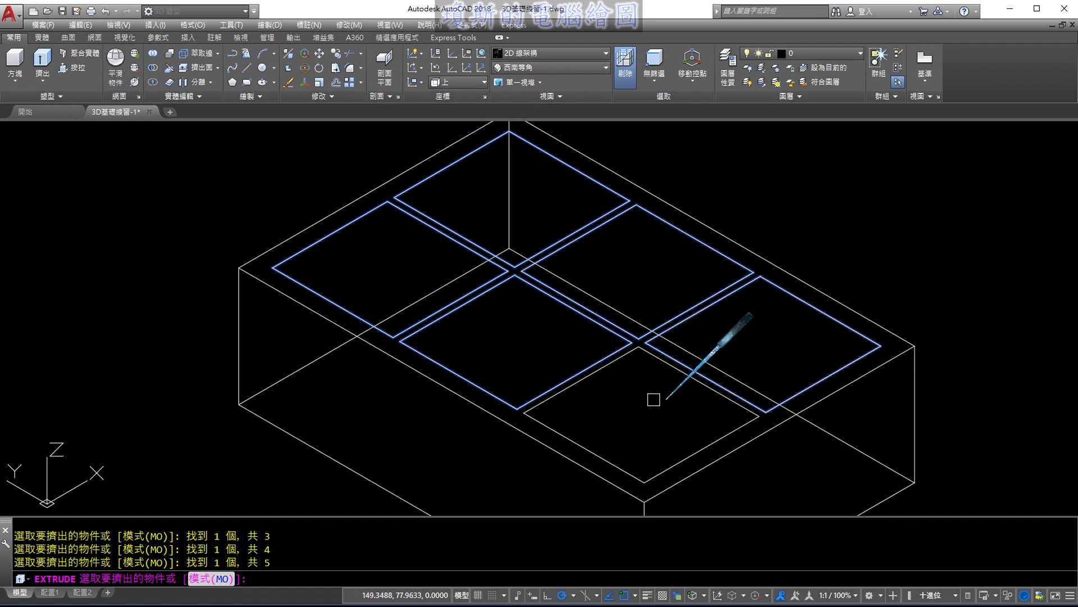
click(599, 370)
Extrude the six selected regions to a height of -33.
scroll(573, 314, down, 1)
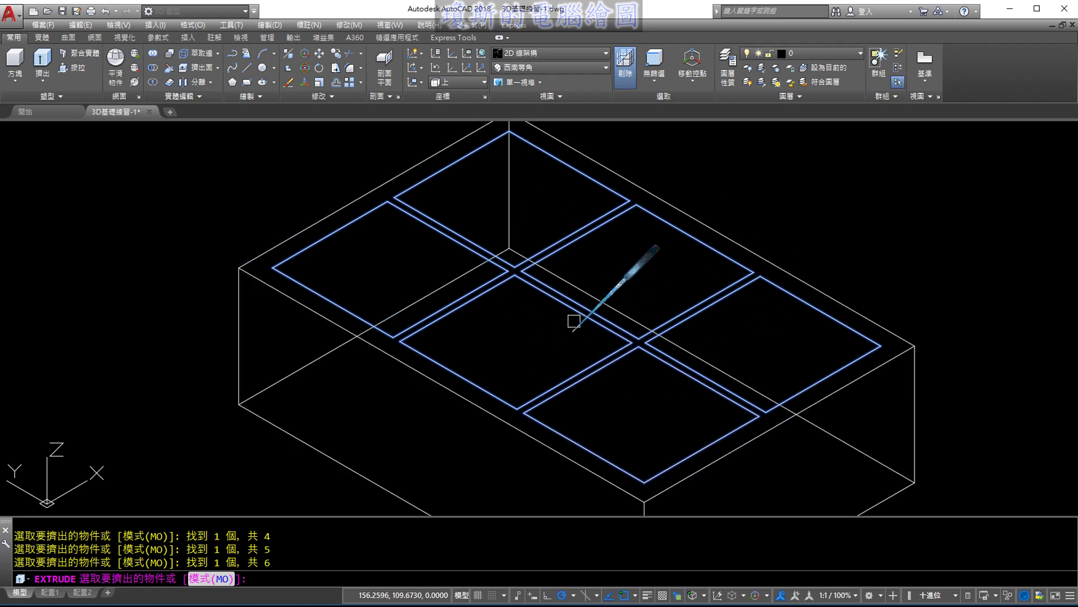
scroll(618, 309, down, 2)
scroll(698, 305, down, 1)
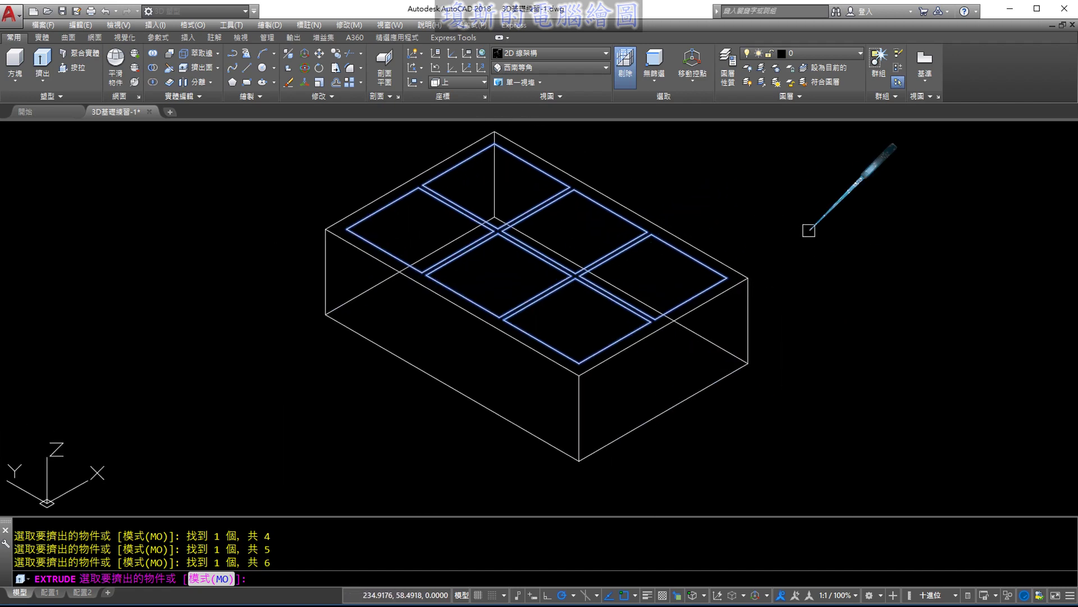
key(Return)
text(-33)
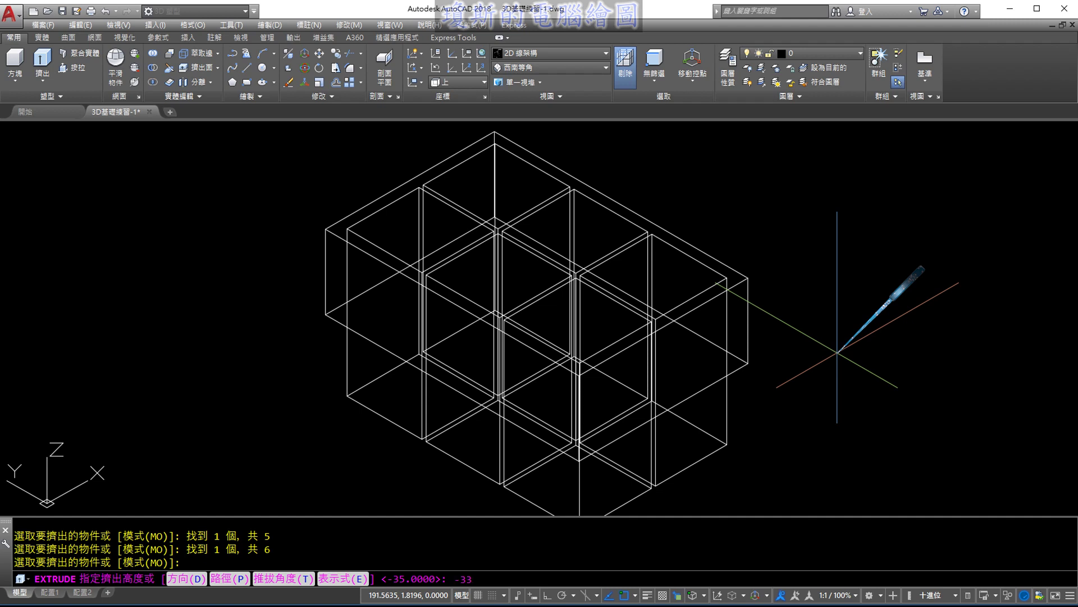
key(Return)
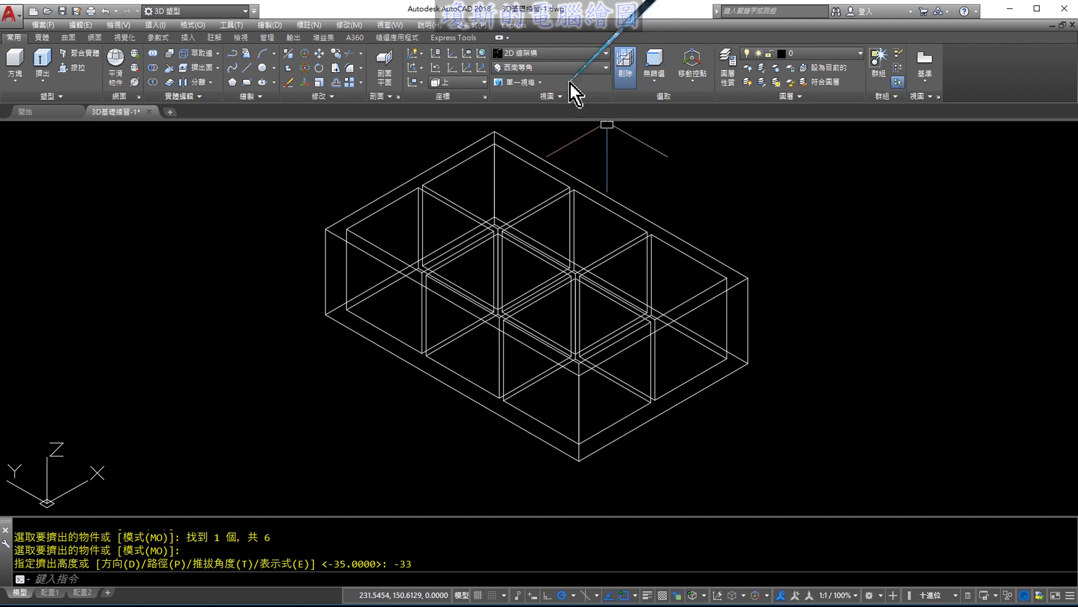
click(554, 70)
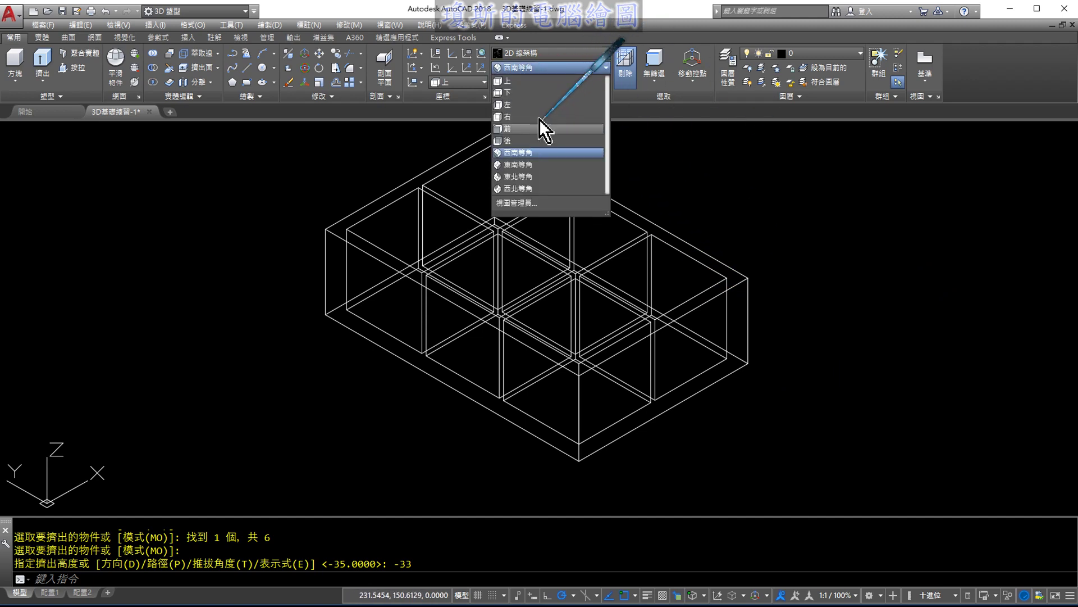
click(542, 56)
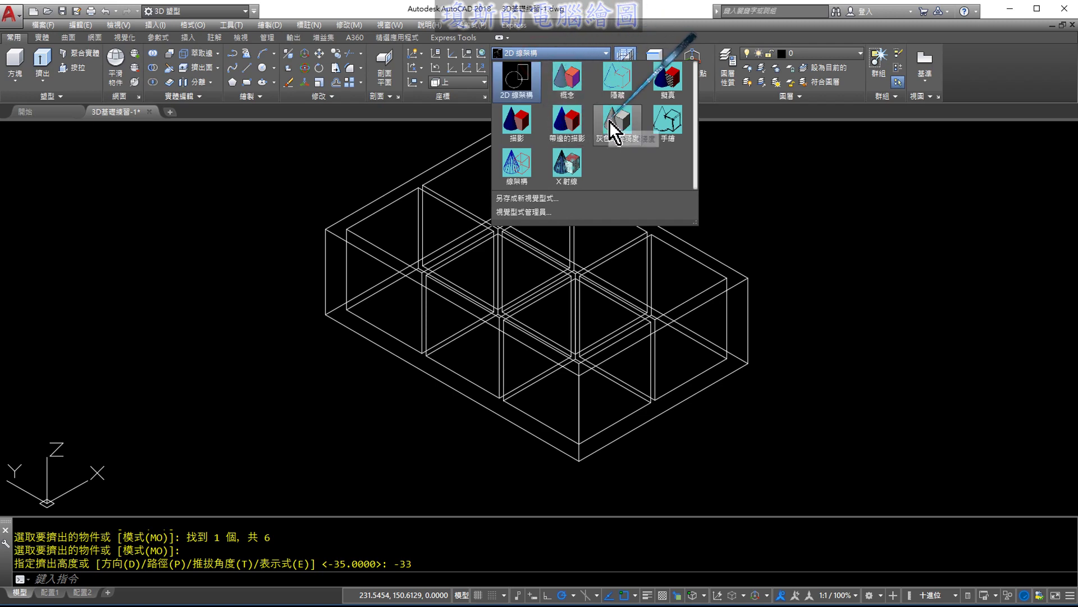
click(608, 120)
click(557, 70)
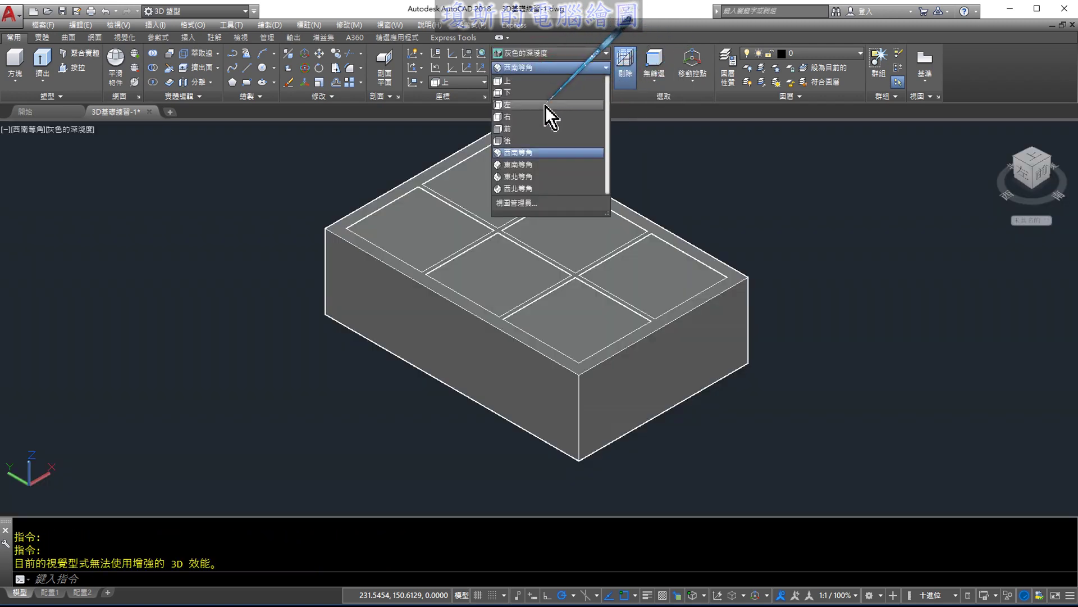
click(536, 129)
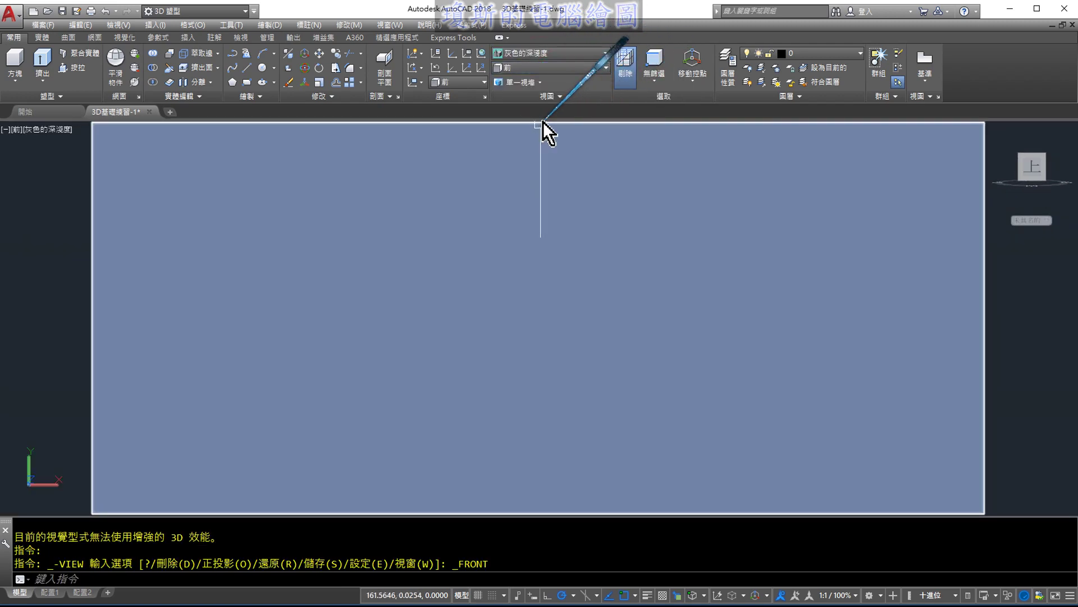
click(545, 54)
click(529, 79)
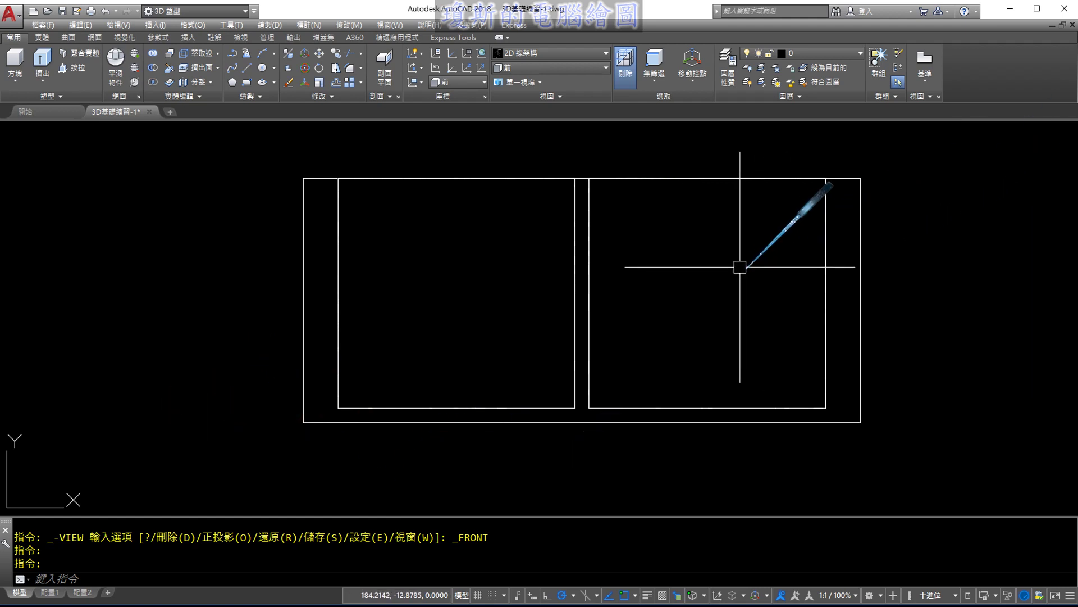
click(551, 69)
click(551, 52)
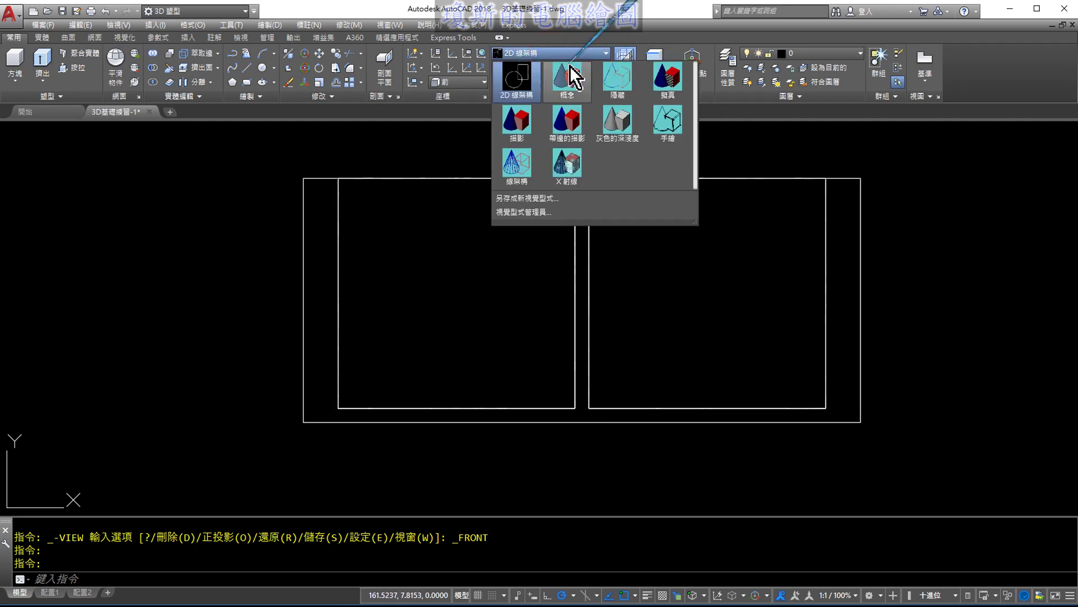
click(618, 129)
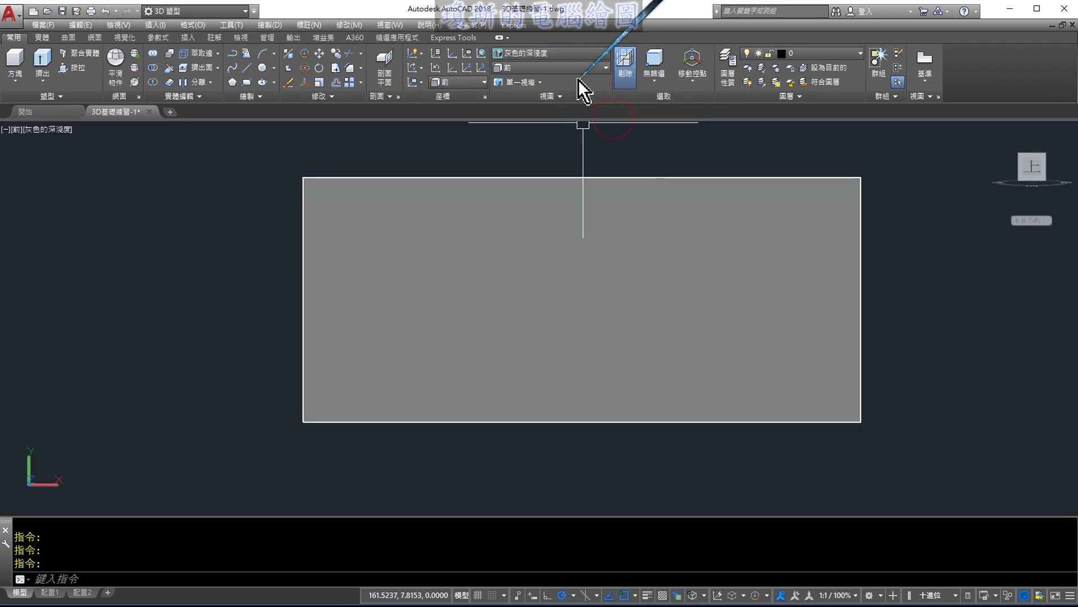
click(565, 68)
click(531, 153)
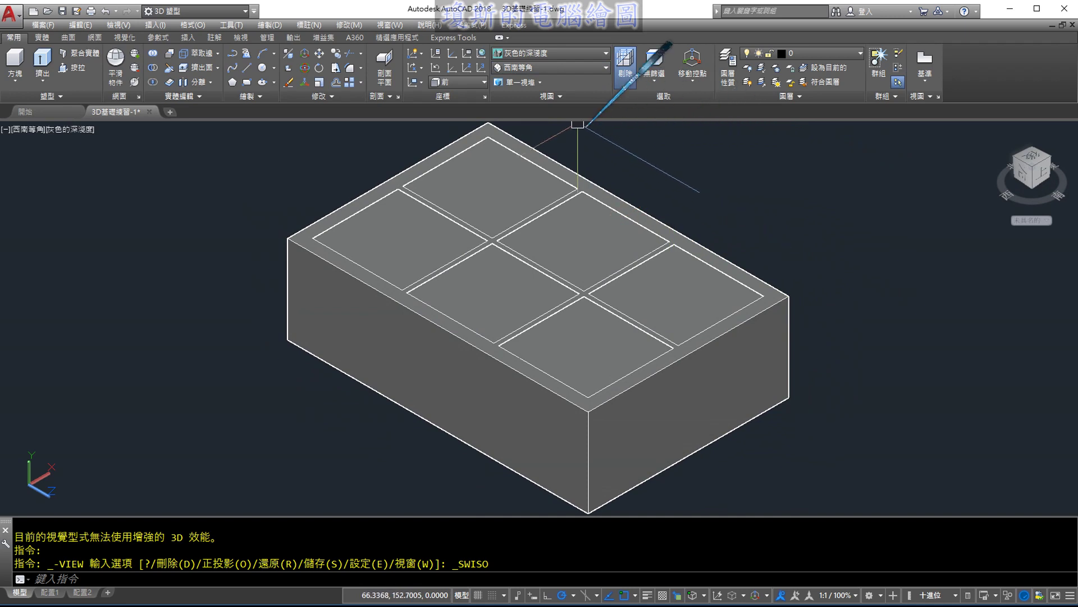
click(545, 53)
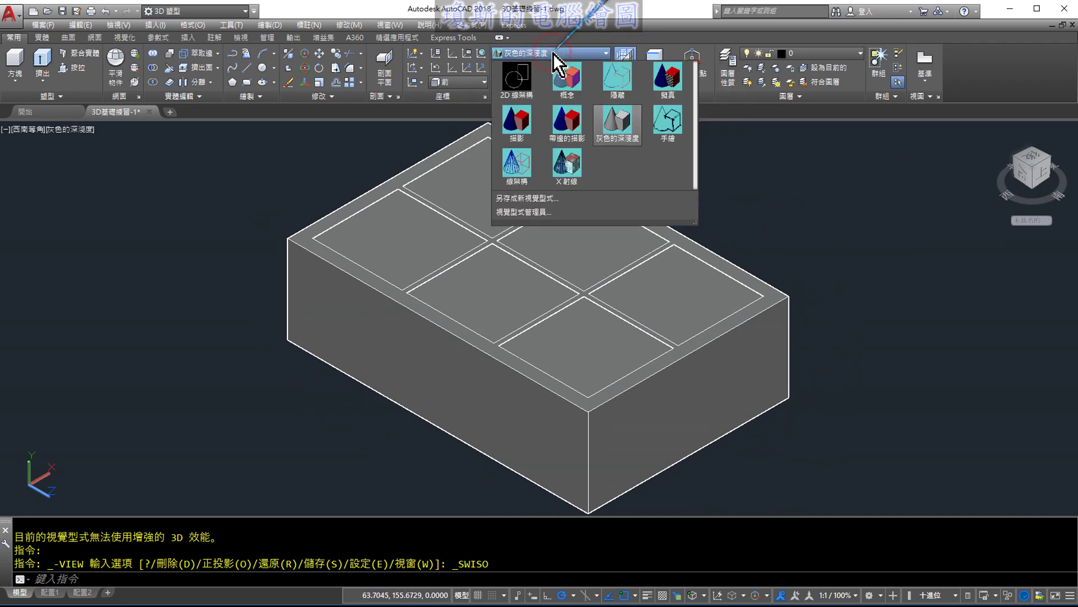
click(522, 84)
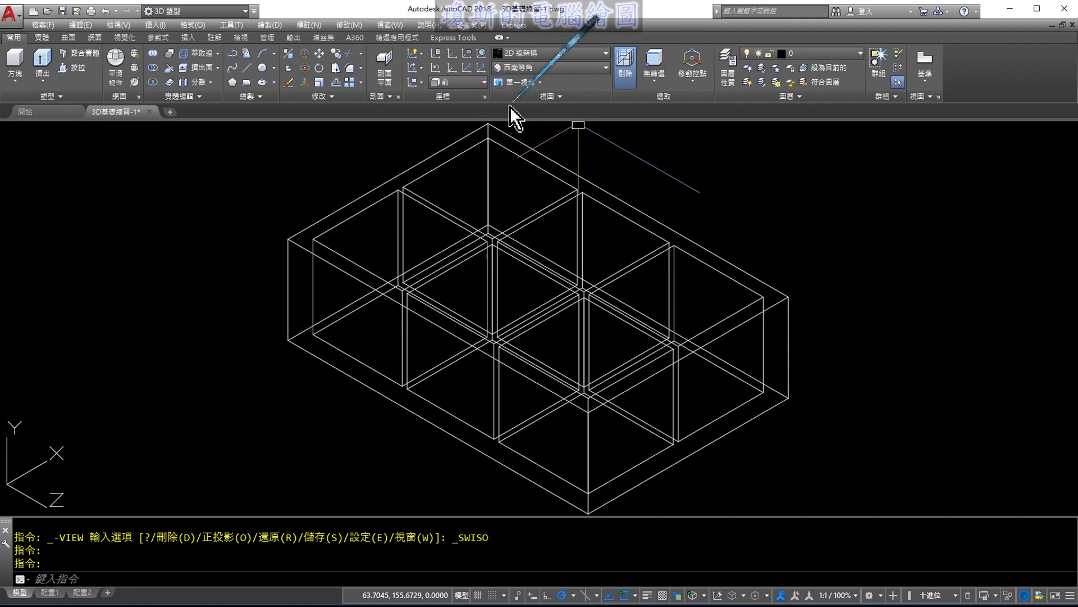
SUBTRACT the six extruded blocks from the outer frame box, leaving one hollow solid.
click(154, 71)
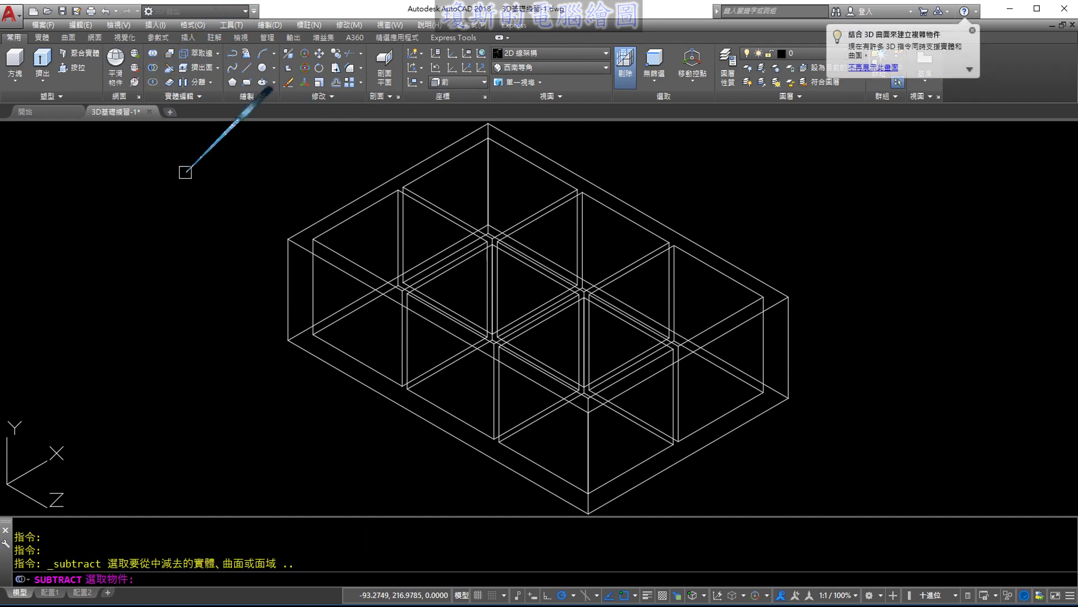
click(284, 240)
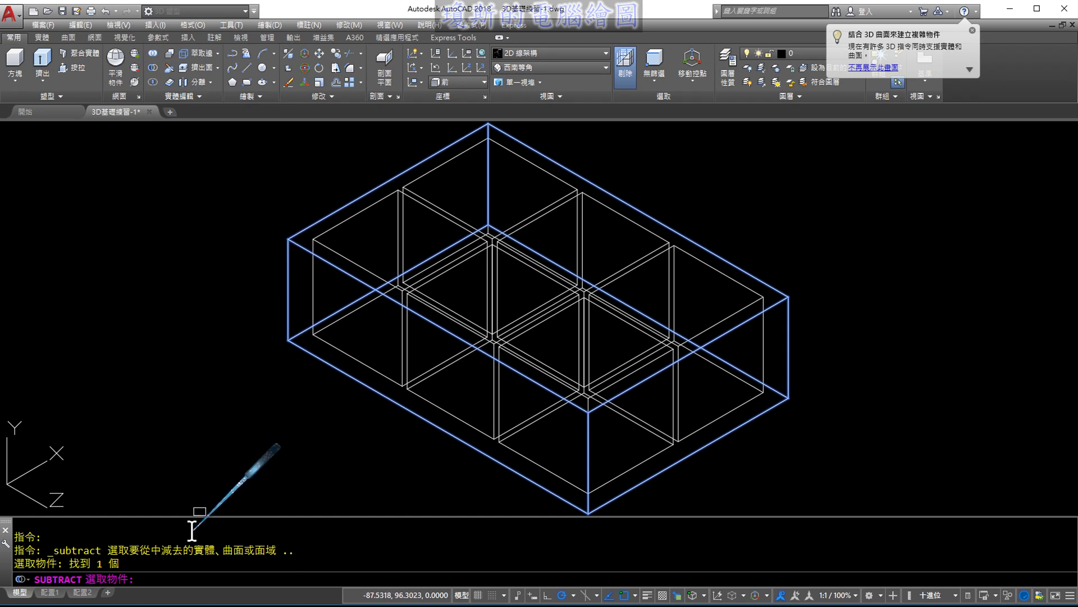
key(Return)
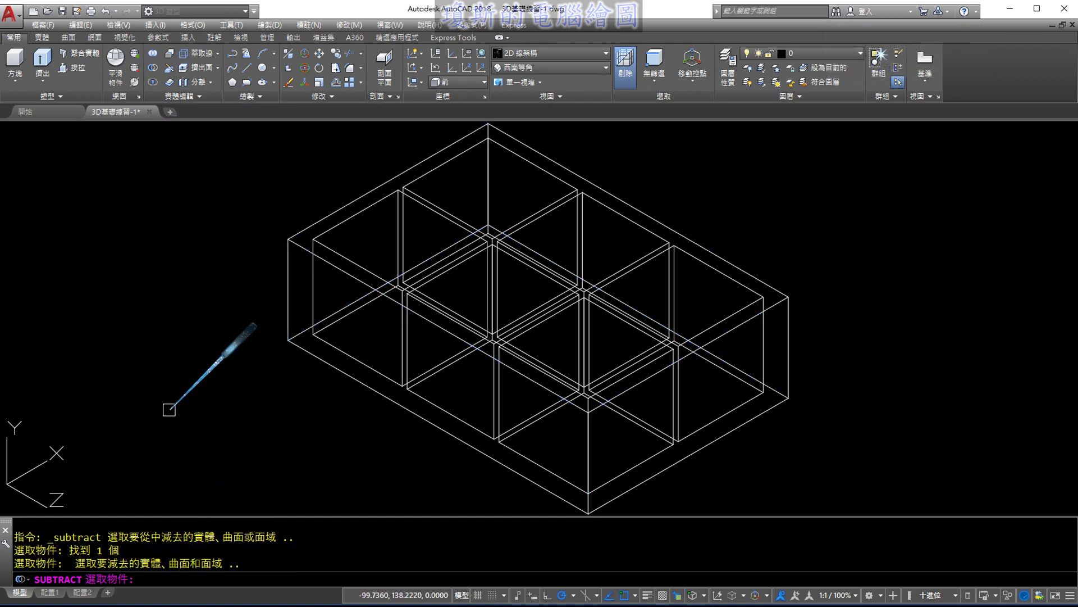
click(363, 213)
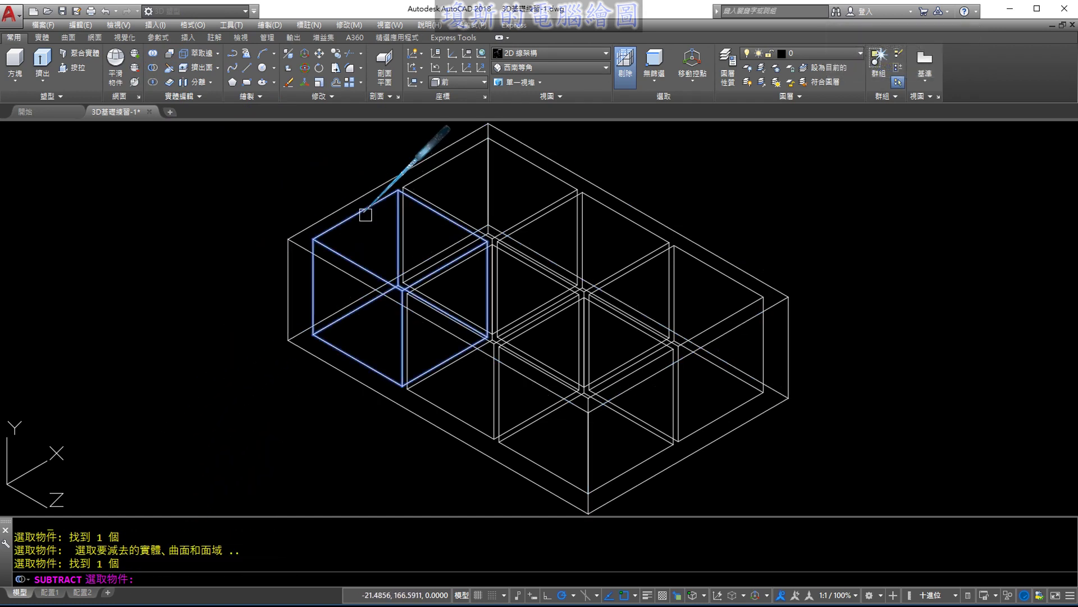
click(449, 166)
click(562, 211)
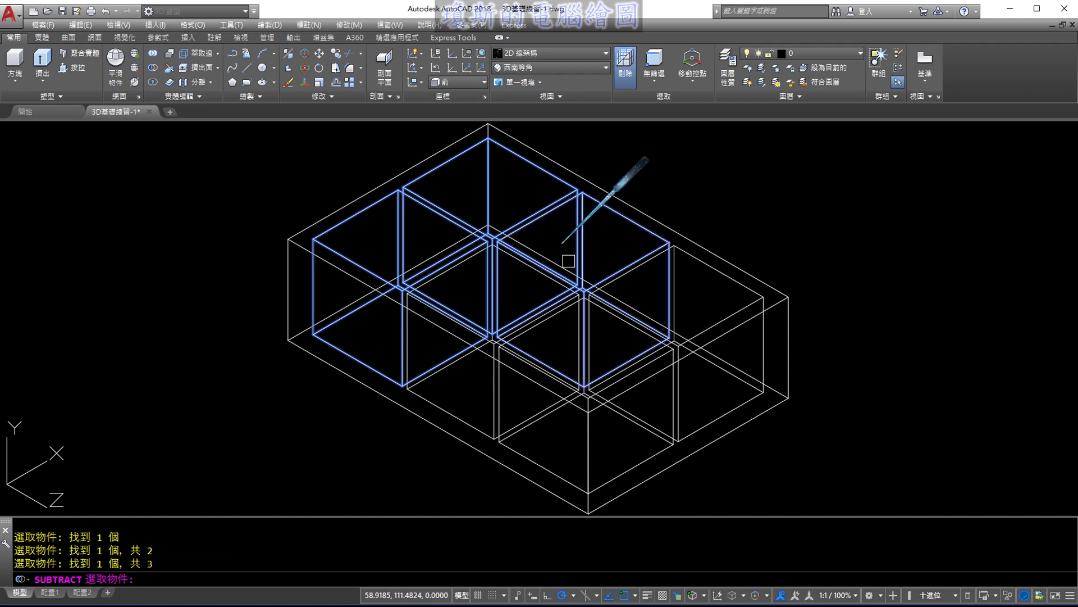
click(655, 267)
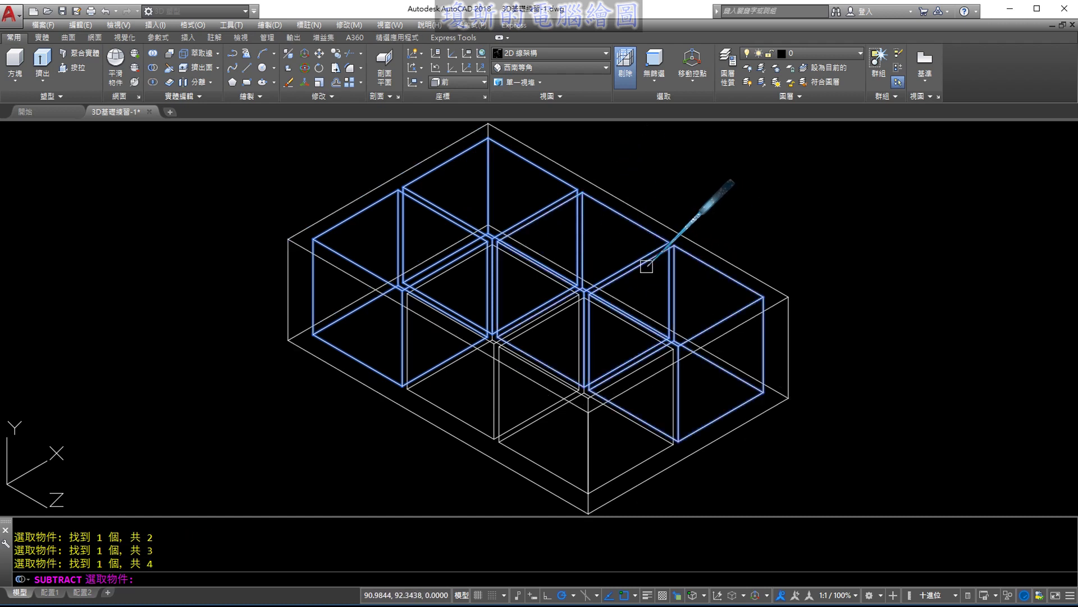
click(549, 320)
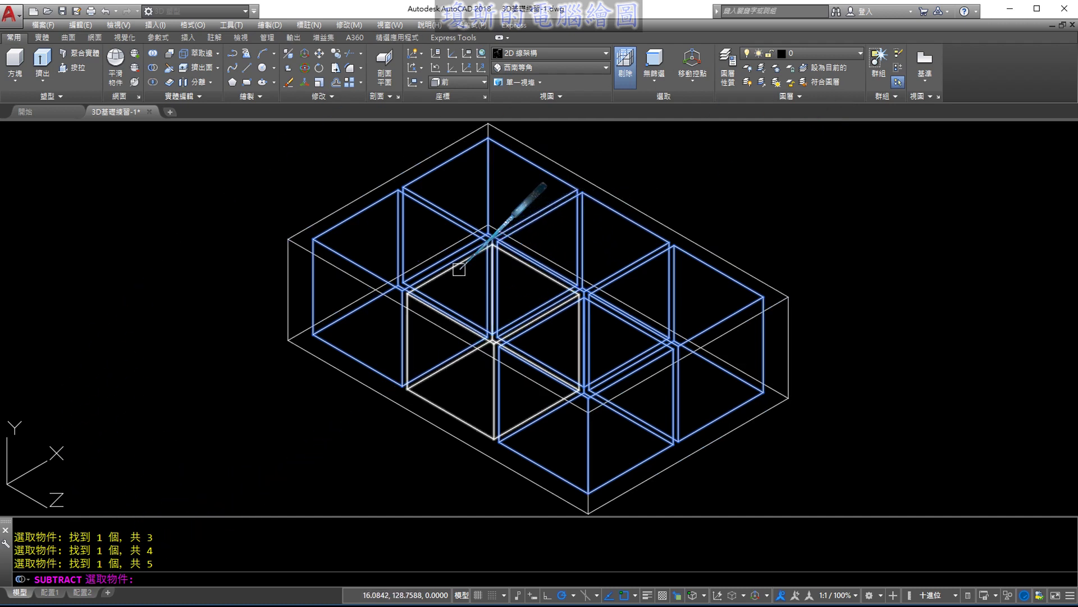
click(459, 270)
drag(160, 563, 128, 563)
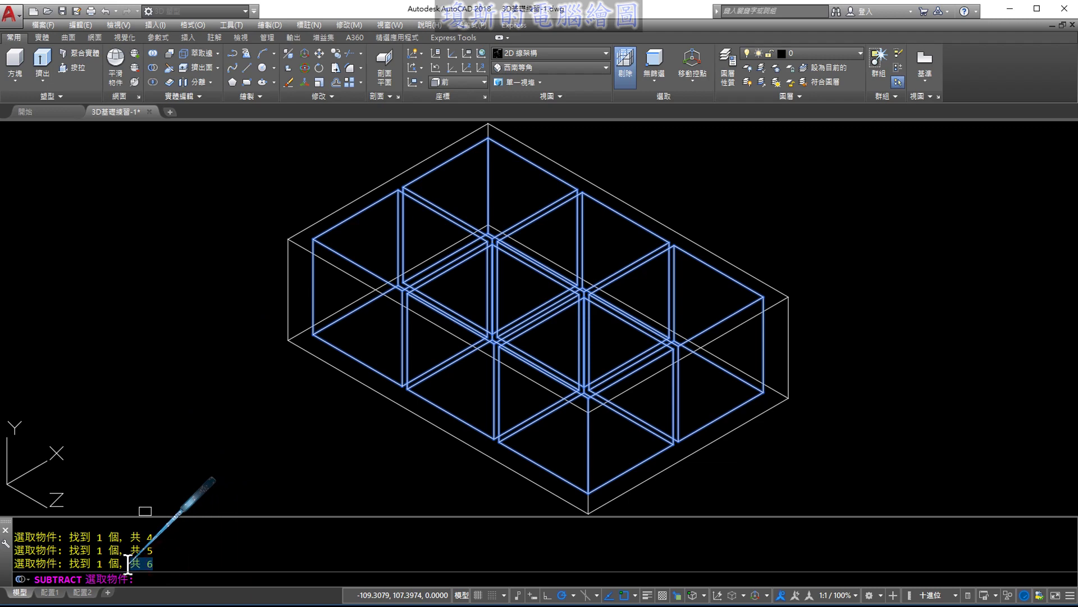
key(Return)
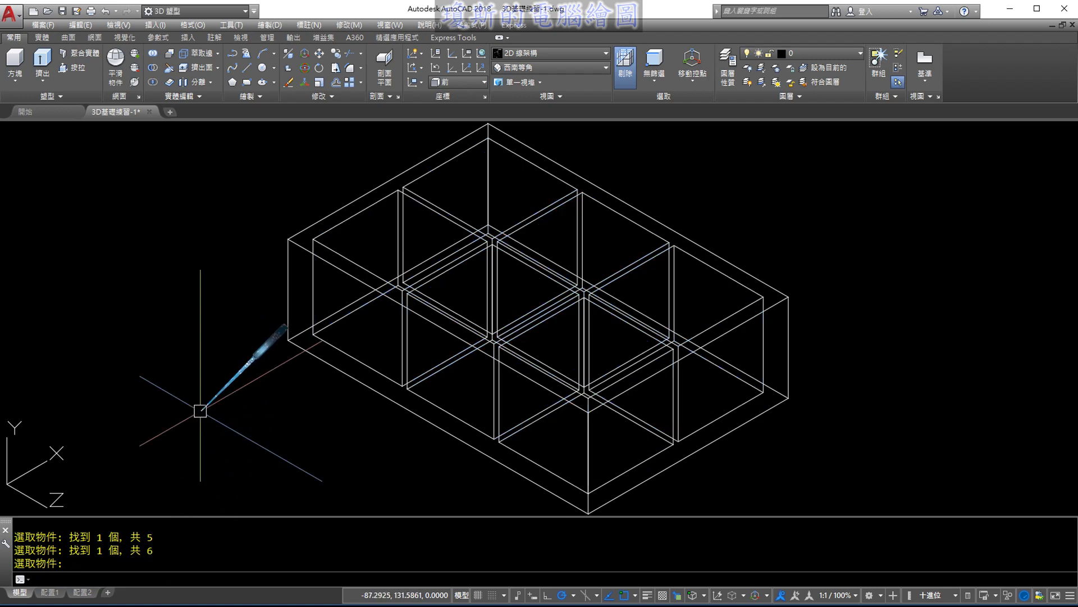
key(Return)
click(546, 59)
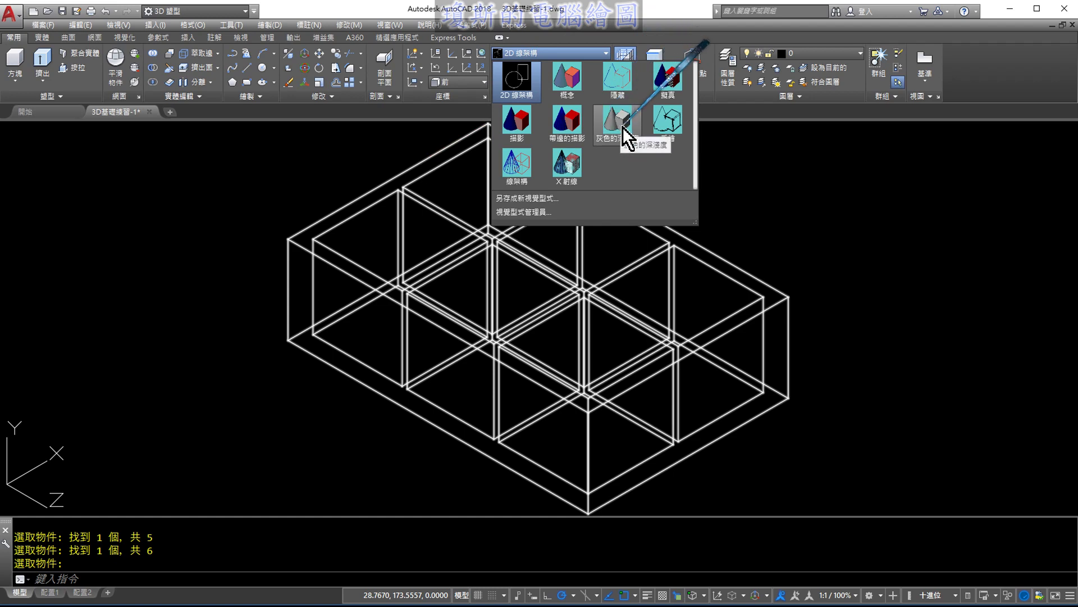
click(618, 123)
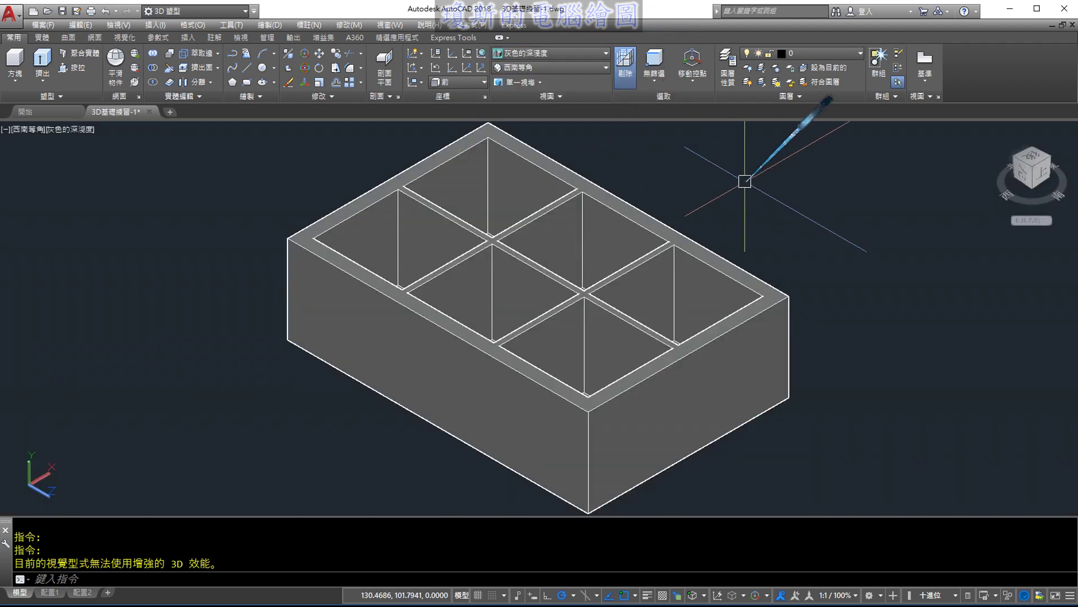
click(540, 66)
click(536, 85)
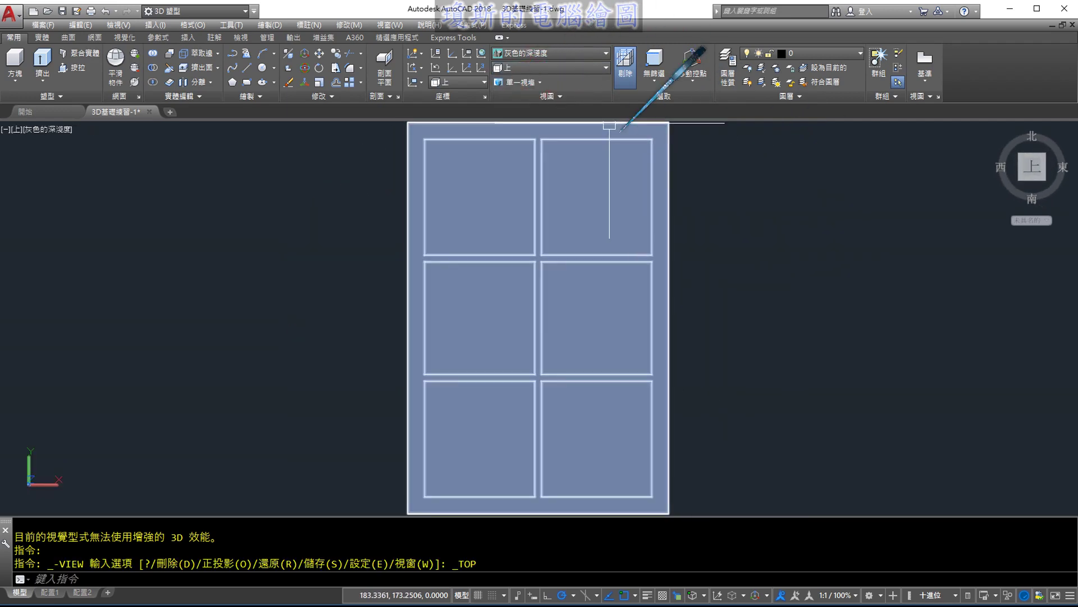
click(540, 68)
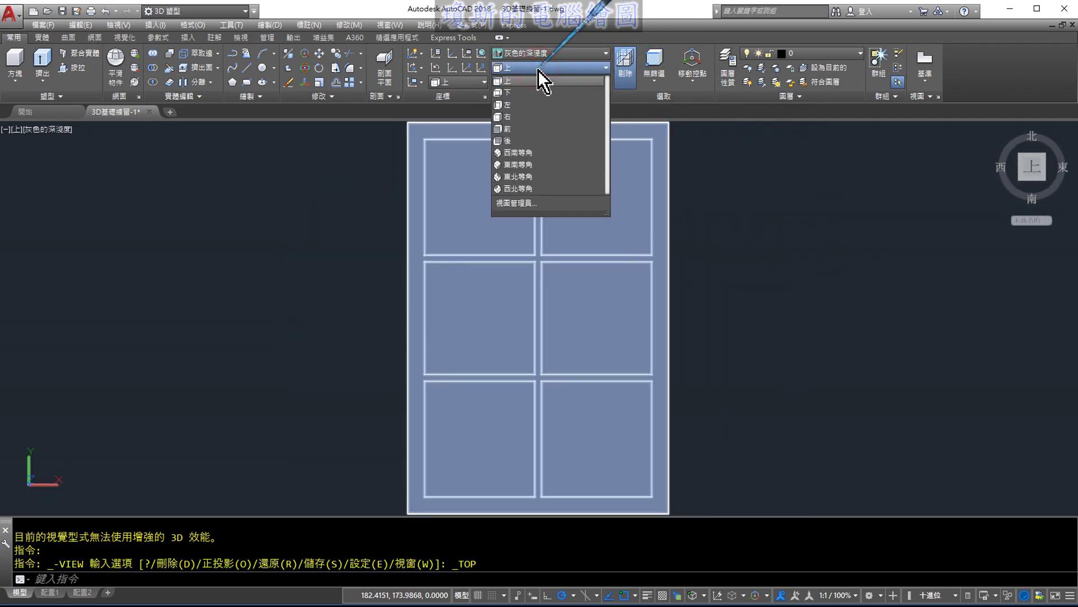
click(537, 152)
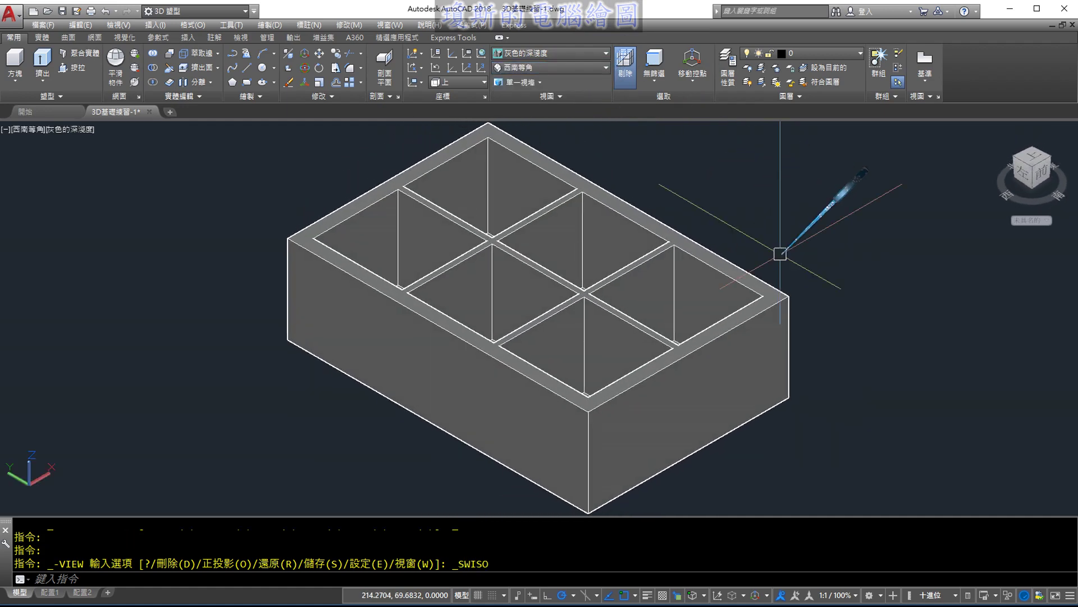
scroll(780, 254, up, 3)
scroll(770, 257, down, 3)
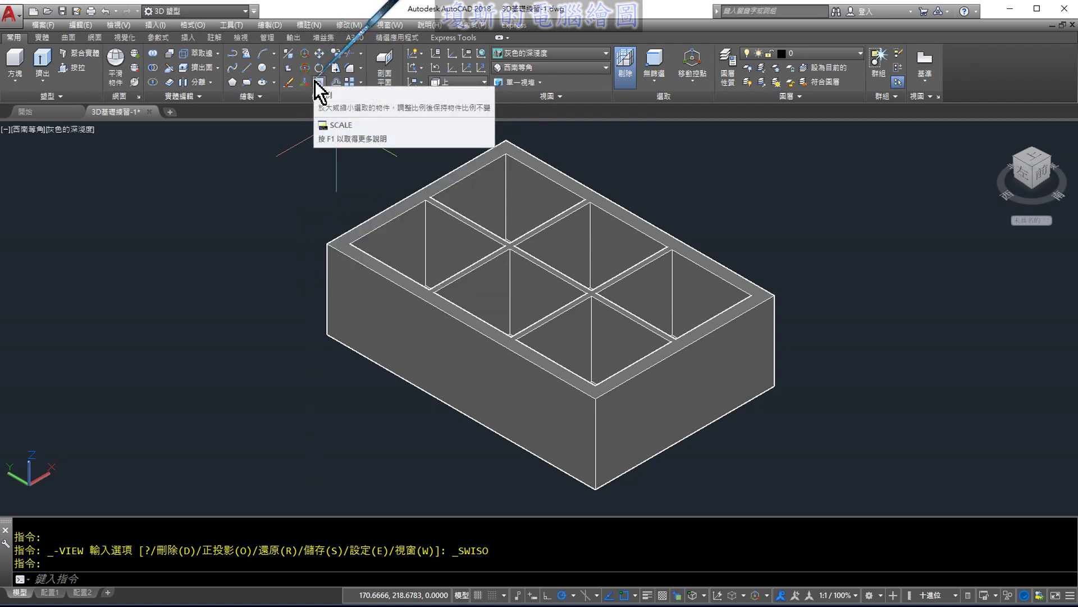
drag(314, 61, 312, 75)
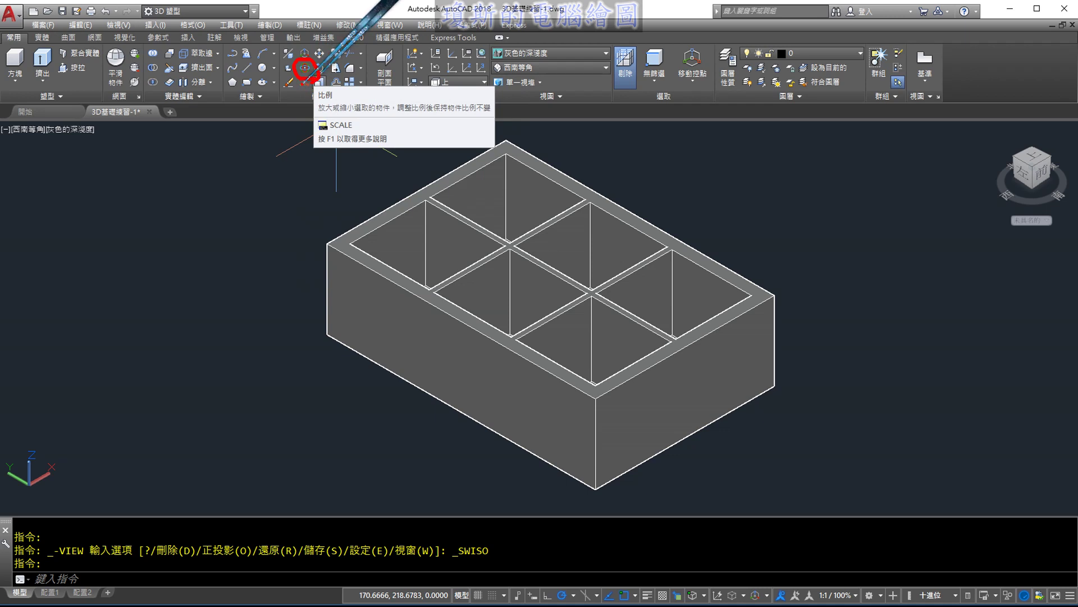
drag(306, 80, 339, 253)
drag(416, 209, 416, 486)
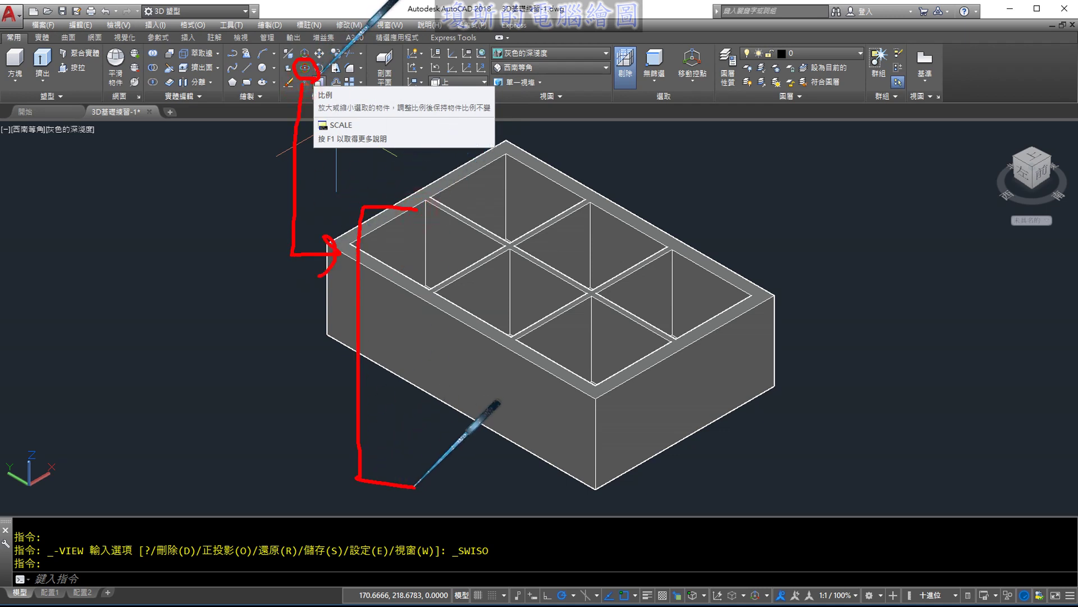
drag(467, 164, 482, 233)
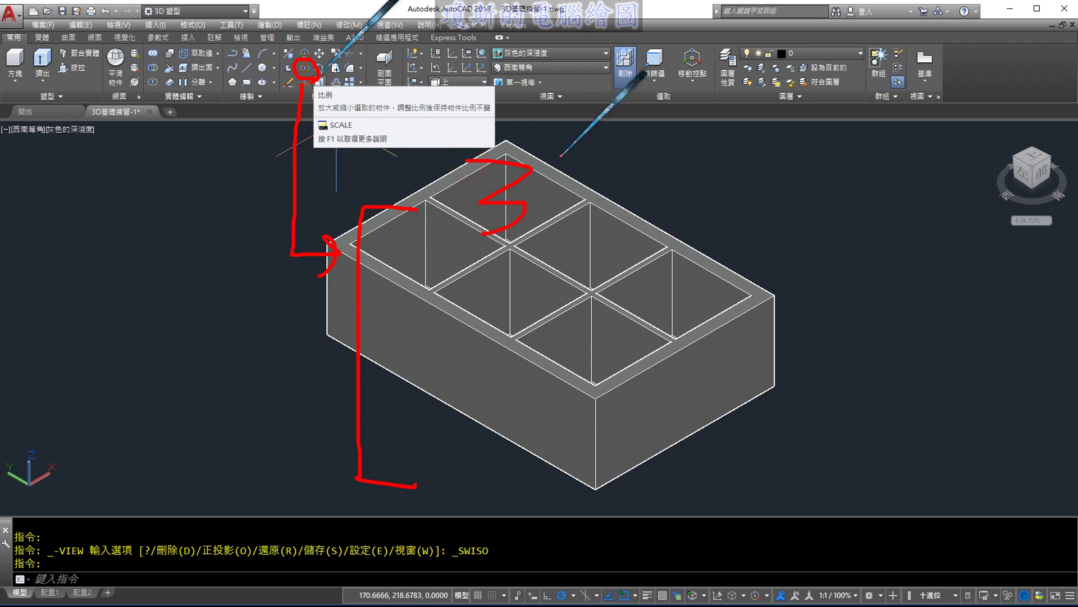
drag(560, 225, 607, 196)
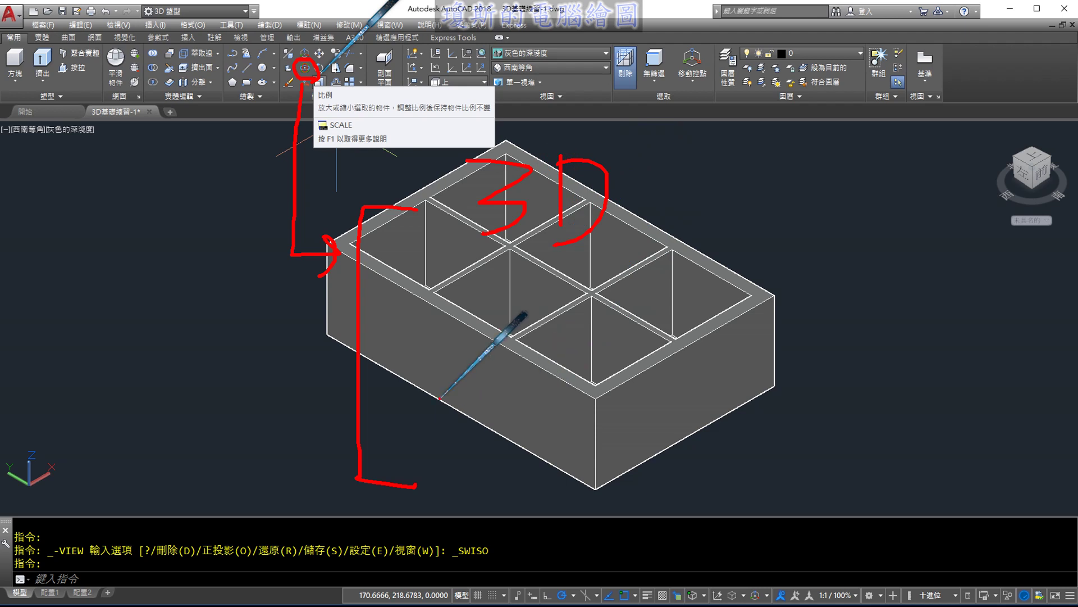
mouse_move(439, 397)
mouse_down()
mouse_move(475, 394)
mouse_move(456, 452)
mouse_move(484, 465)
mouse_up()
drag(452, 350, 450, 515)
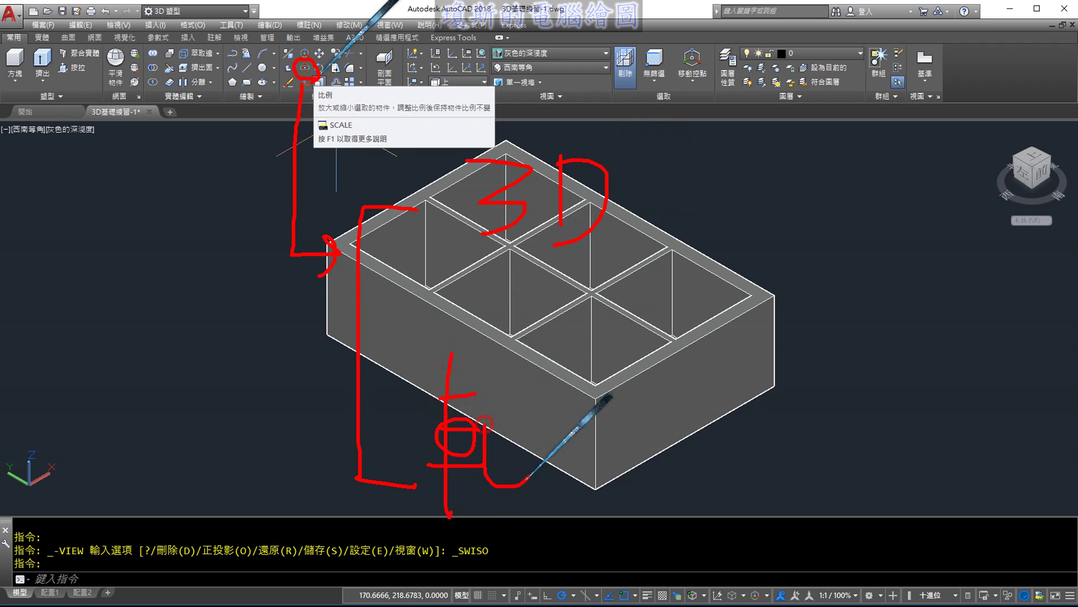
drag(487, 424, 509, 484)
drag(510, 393, 513, 483)
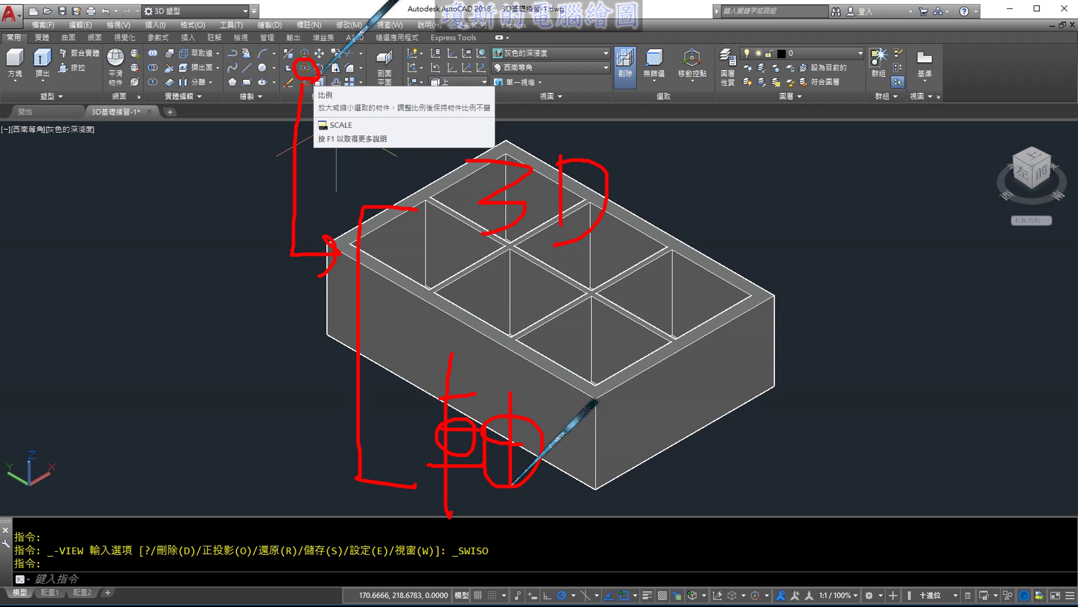
mouse_move(578, 465)
mouse_down()
mouse_move(612, 462)
mouse_move(599, 490)
mouse_up()
mouse_move(765, 468)
mouse_down()
mouse_move(758, 388)
mouse_move(870, 469)
mouse_up()
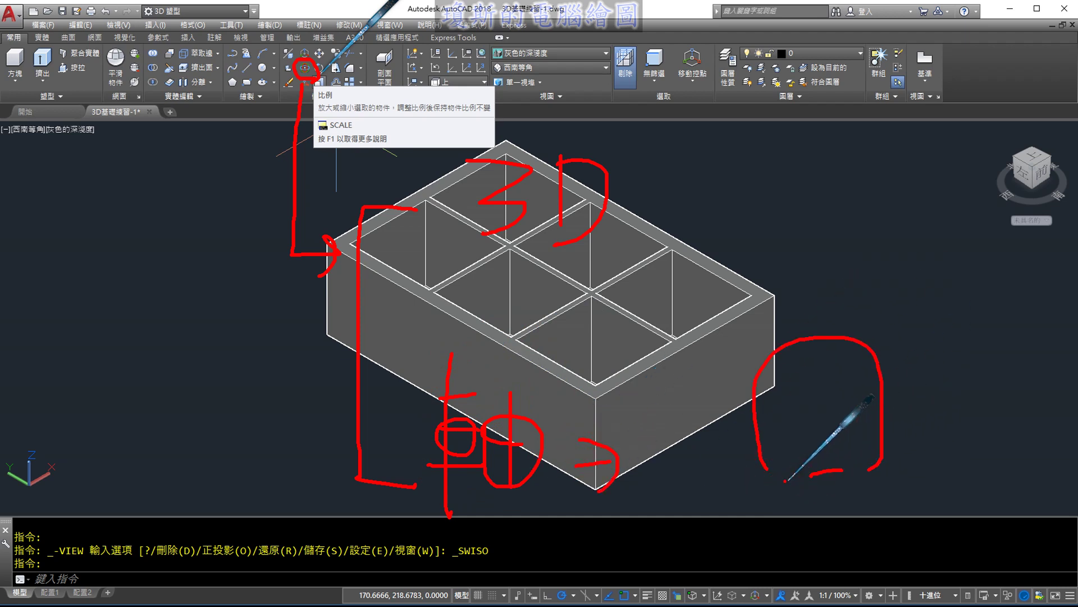
drag(783, 478, 854, 471)
drag(815, 477, 783, 542)
drag(809, 368, 812, 418)
drag(797, 383, 827, 379)
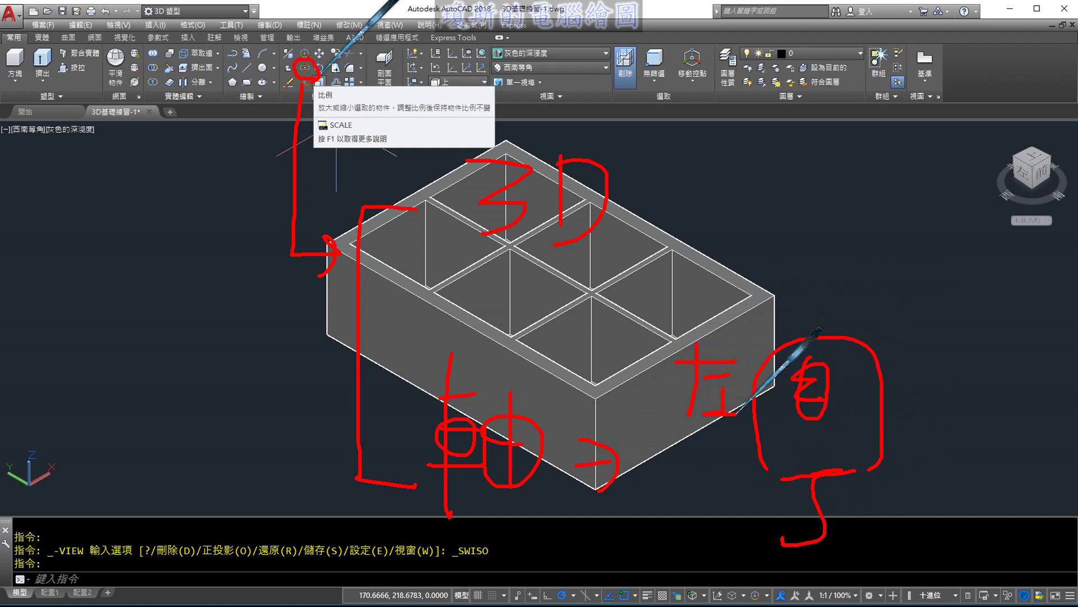
mouse_move(722, 203)
mouse_down()
mouse_move(765, 202)
mouse_move(767, 287)
mouse_up()
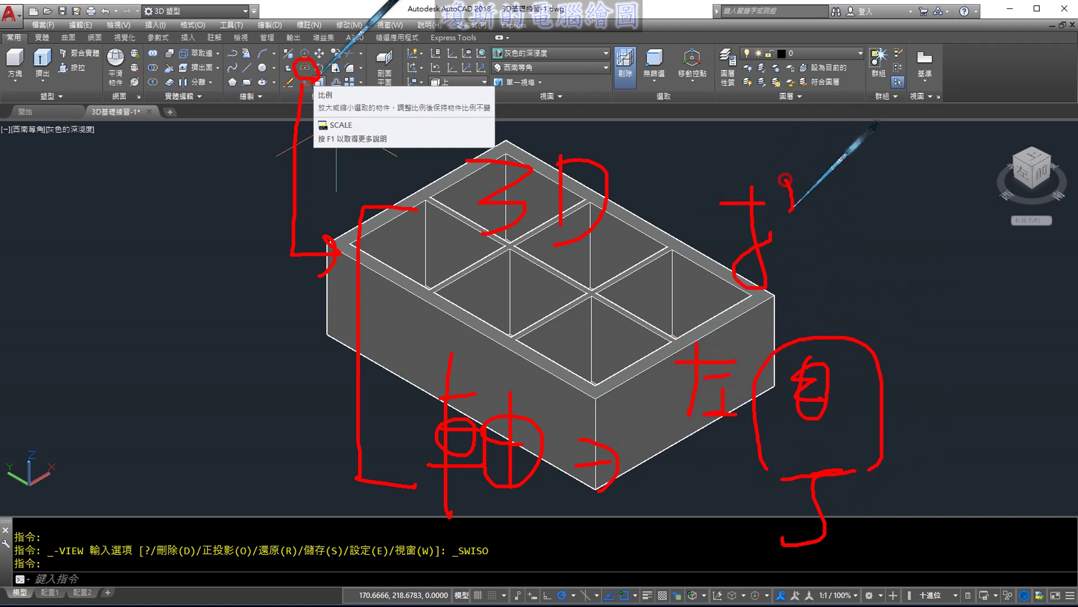
drag(786, 181, 792, 213)
mouse_move(778, 215)
mouse_down()
mouse_move(808, 211)
mouse_move(822, 274)
mouse_up()
drag(855, 188, 829, 250)
drag(830, 242, 830, 292)
drag(853, 212, 854, 247)
drag(854, 211, 897, 247)
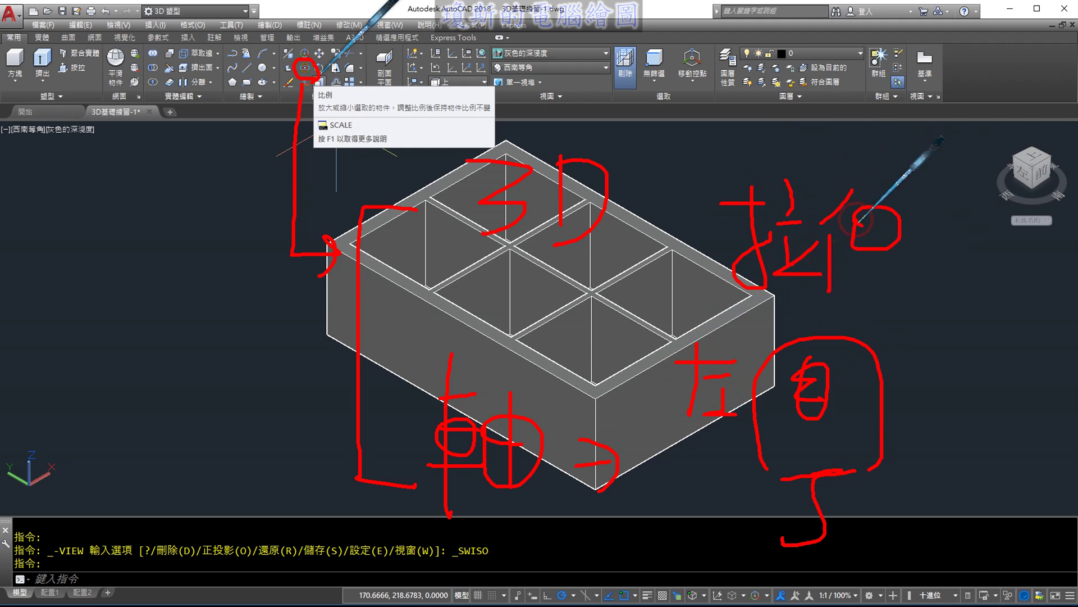
drag(874, 180, 874, 279)
mouse_move(729, 160)
mouse_down()
mouse_move(685, 213)
mouse_move(741, 160)
mouse_up()
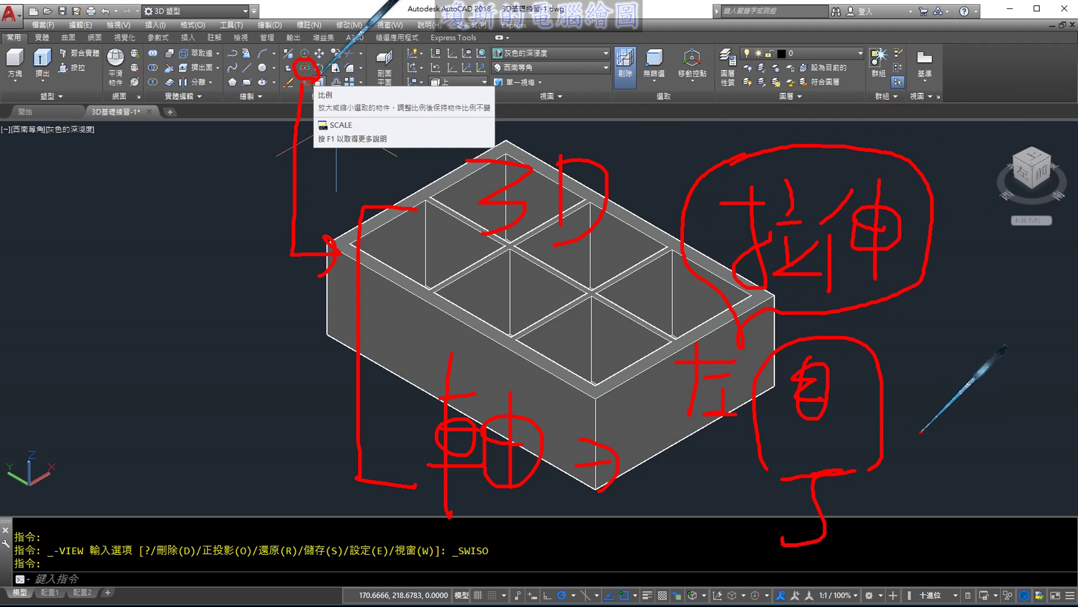
mouse_move(942, 396)
mouse_down()
mouse_move(955, 418)
mouse_move(939, 495)
mouse_up()
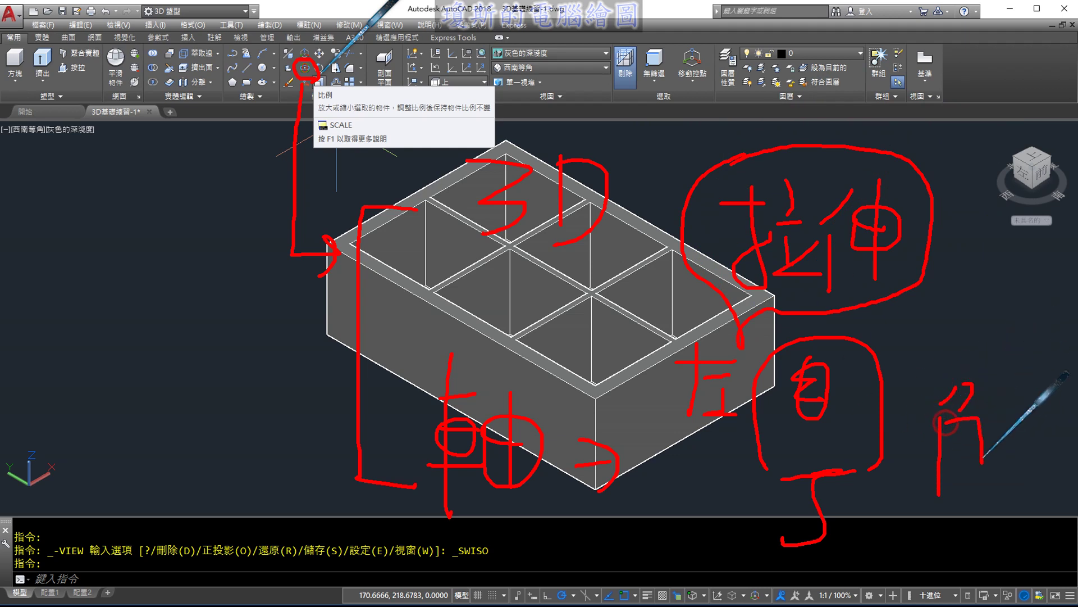
drag(944, 424, 982, 489)
drag(949, 444, 968, 445)
drag(1011, 380, 998, 477)
drag(994, 415, 1025, 413)
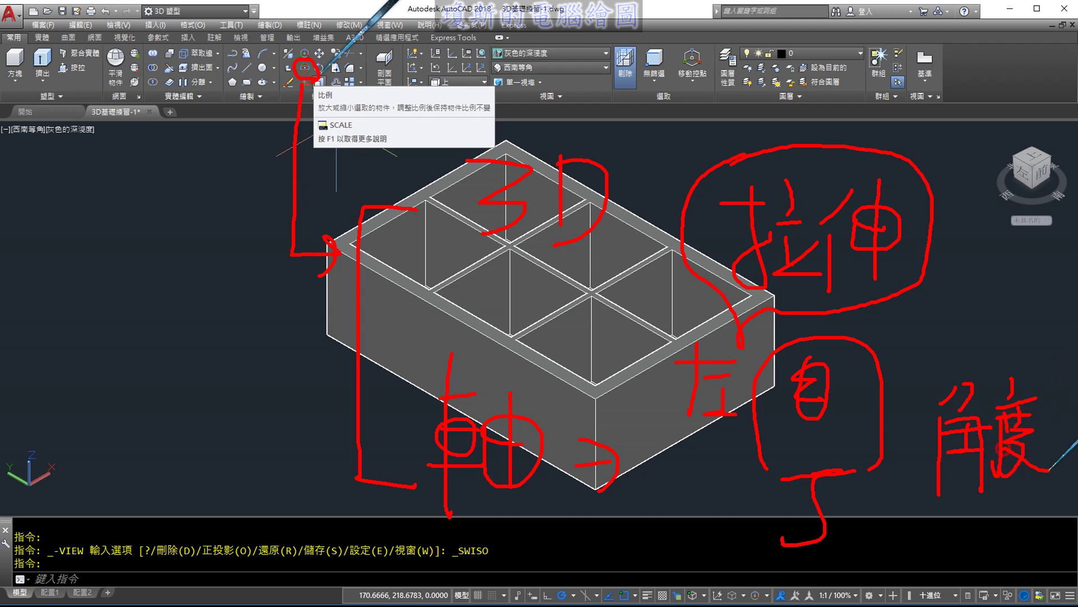
mouse_move(921, 520)
mouse_down()
mouse_move(891, 576)
mouse_move(926, 529)
mouse_up()
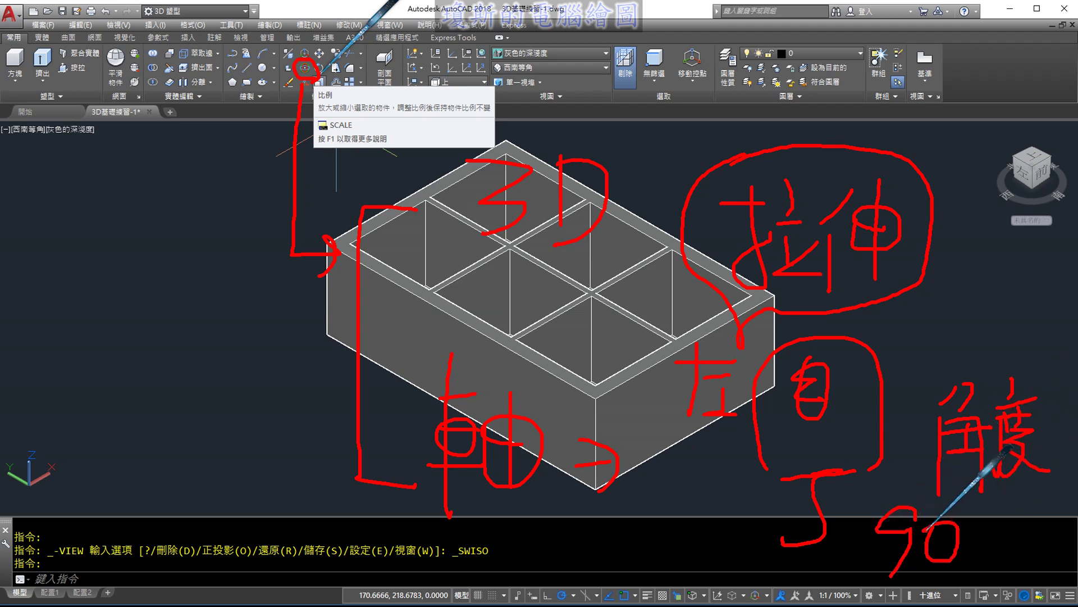
drag(1006, 541, 1004, 569)
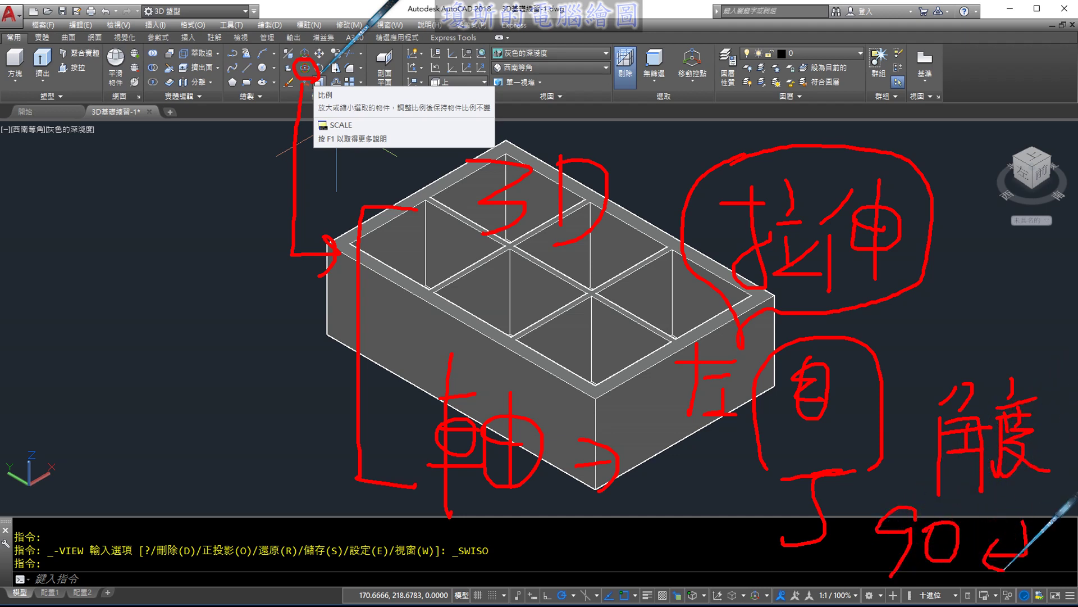
drag(456, 361, 495, 356)
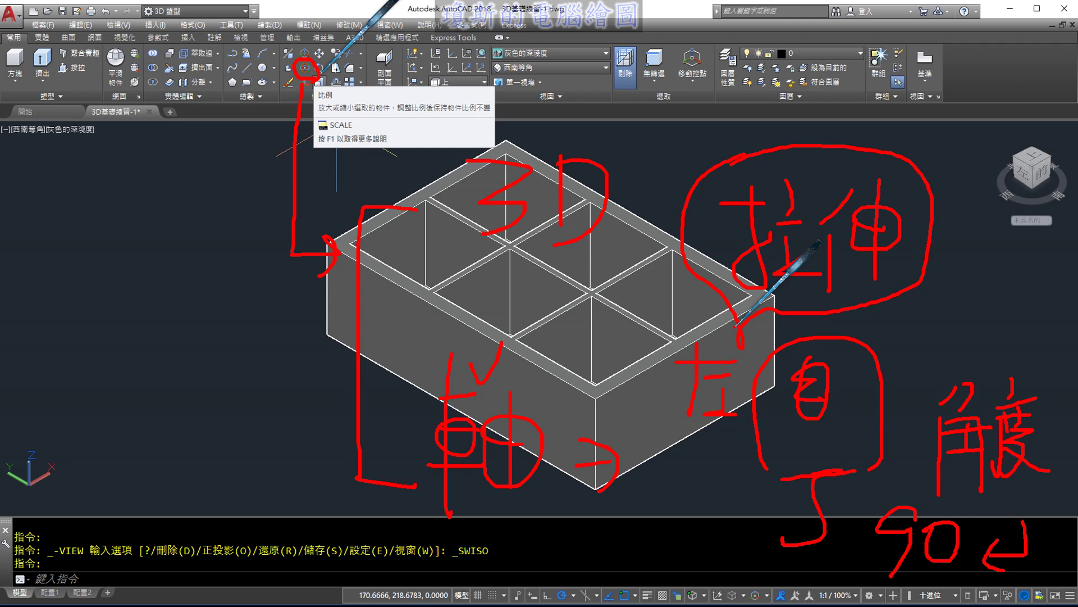
drag(891, 594, 931, 588)
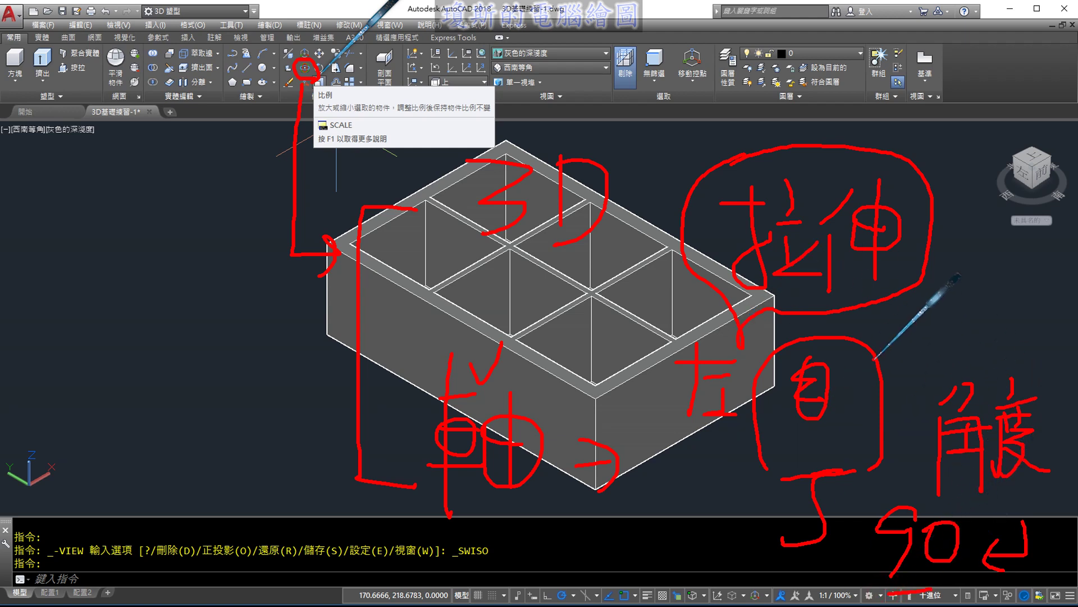
key(Escape)
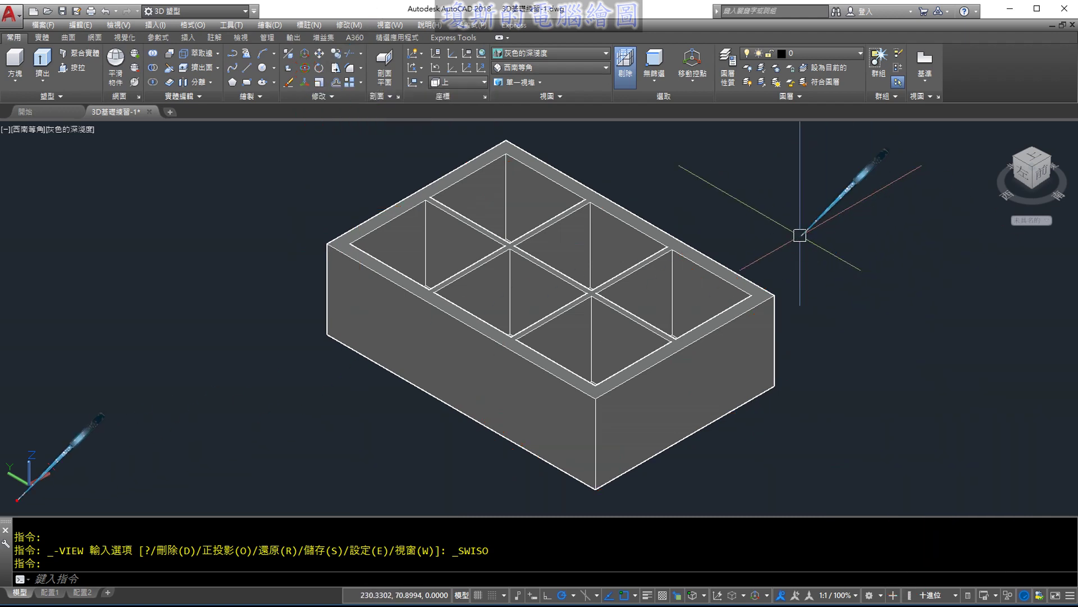
drag(29, 499, 65, 442)
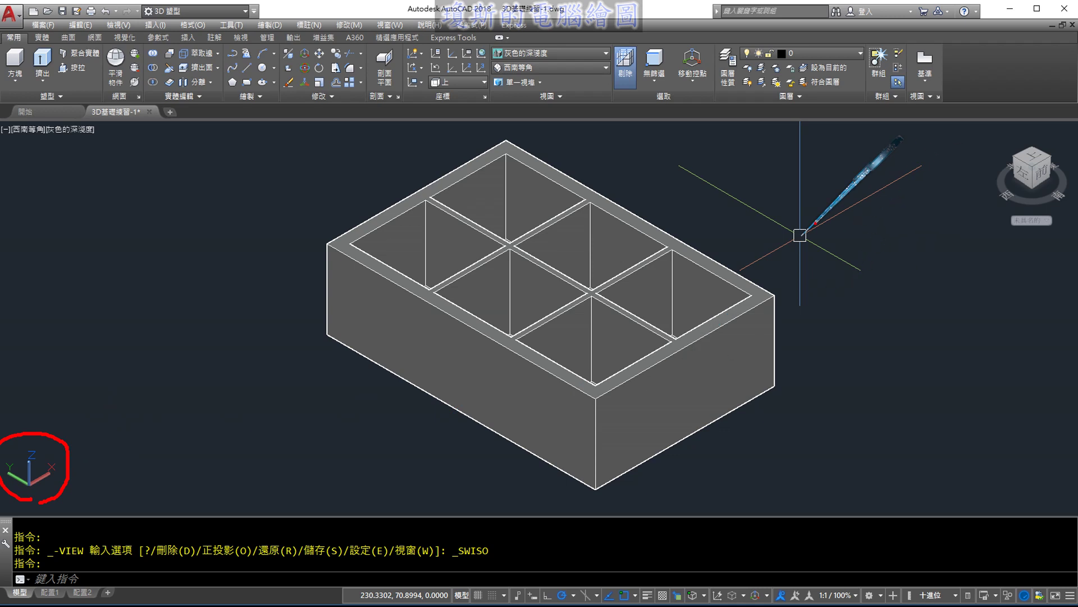
mouse_move(812, 233)
mouse_down()
mouse_move(962, 169)
mouse_move(1005, 191)
mouse_up()
drag(1001, 125, 970, 201)
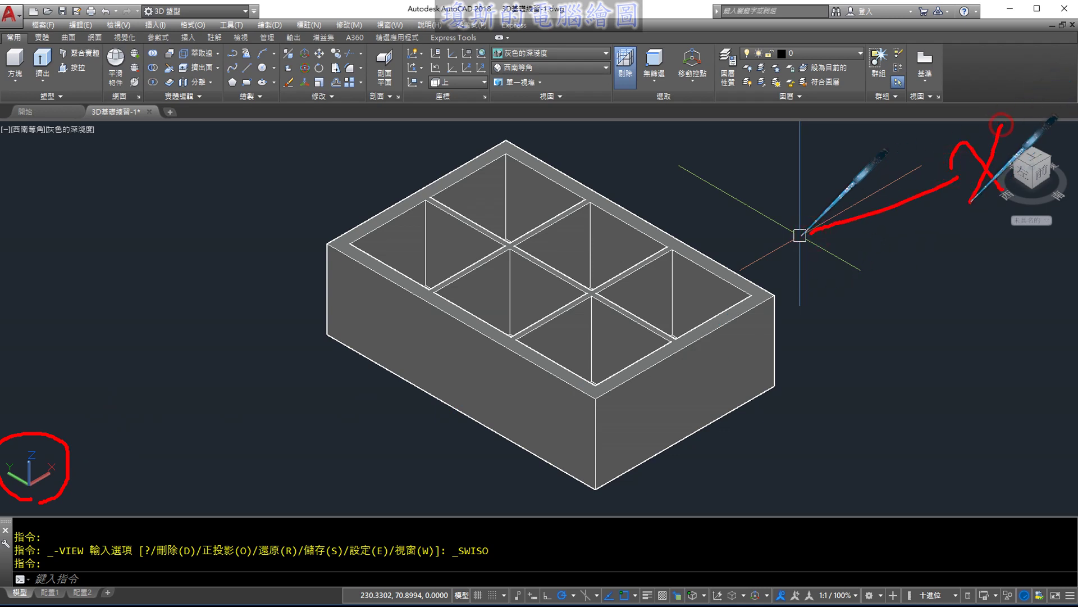
drag(847, 195, 750, 231)
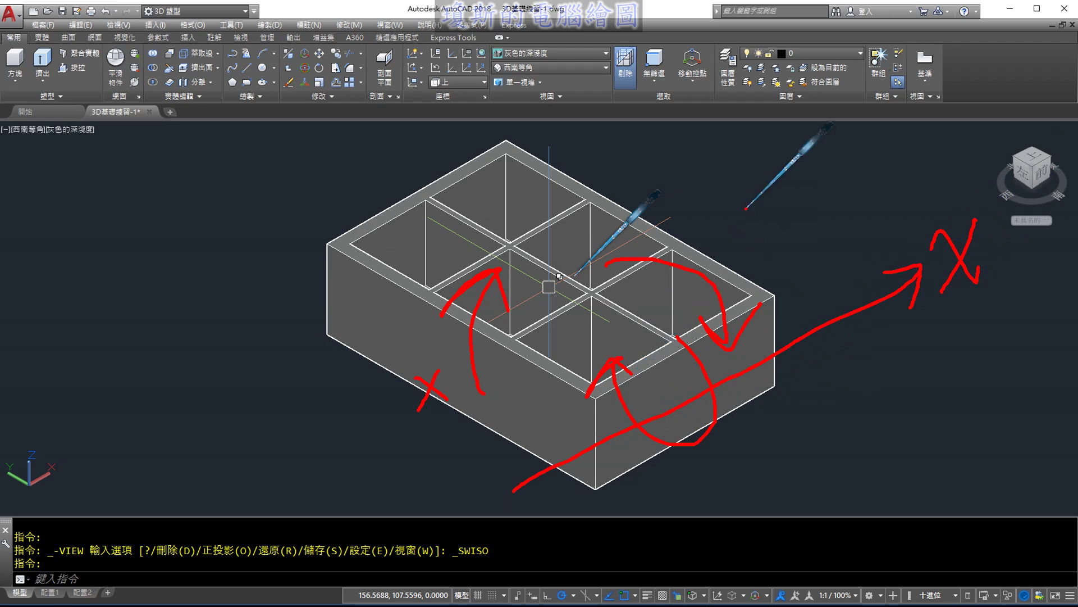
3DROTATE the tray solid about its centre point to a freely picked, tilted angle.
scroll(716, 224, down, 2)
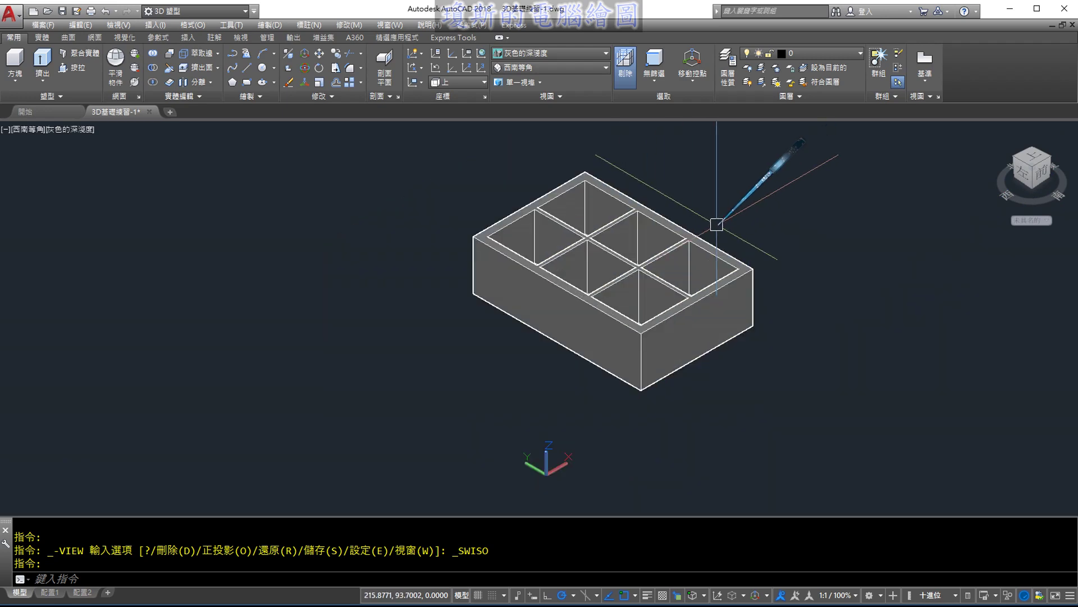
scroll(717, 224, up, 1)
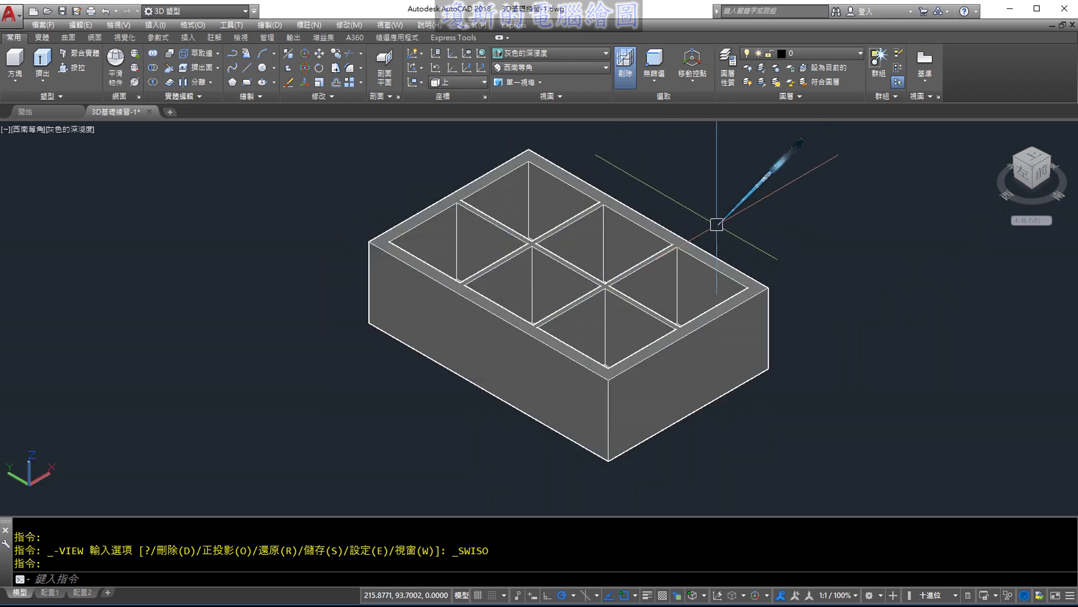
click(308, 72)
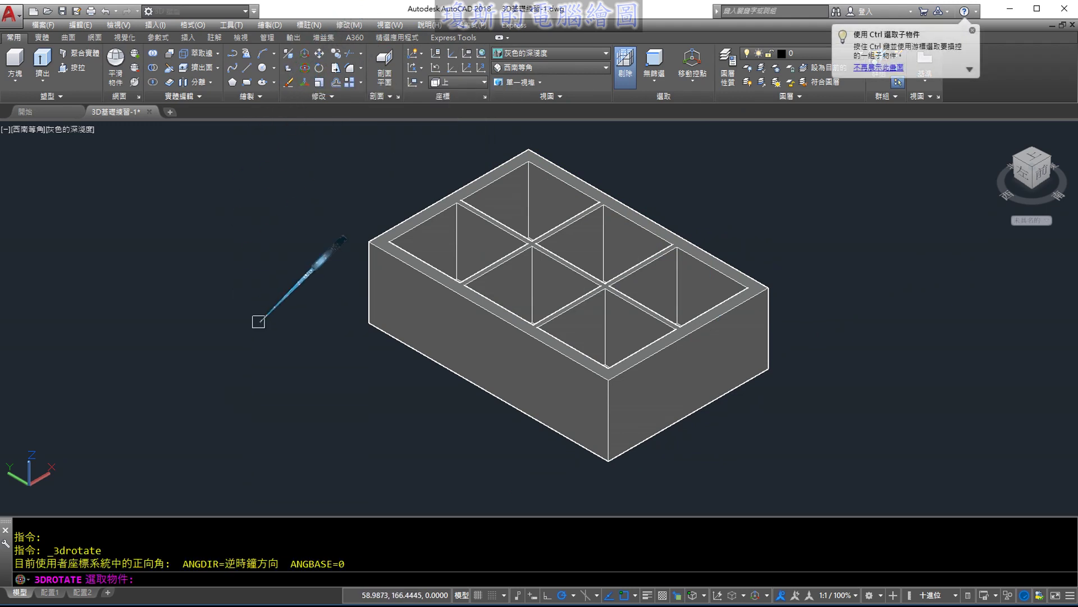
click(375, 240)
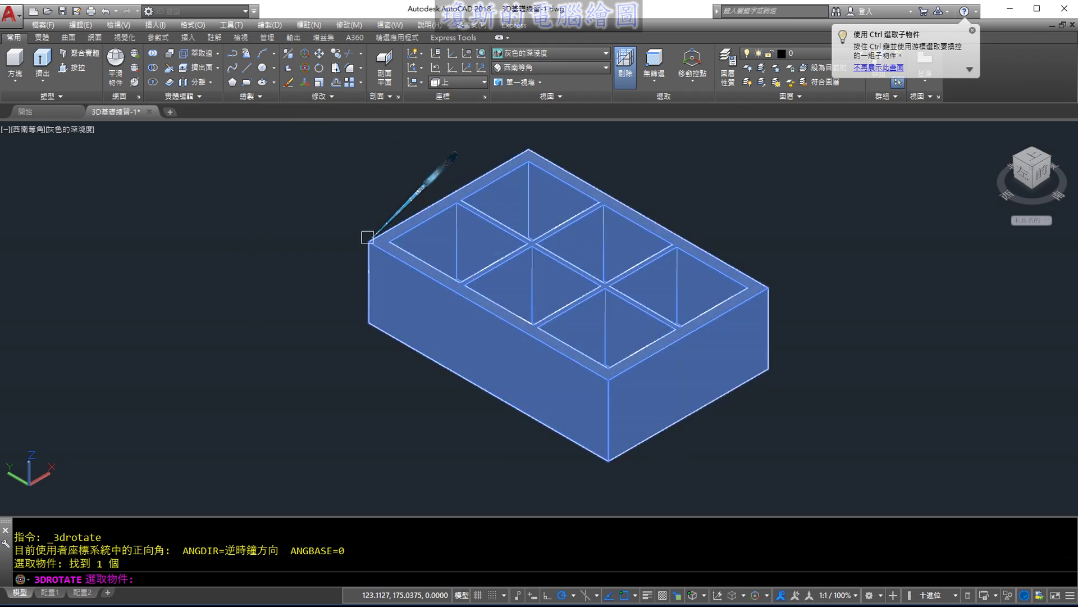
key(Return)
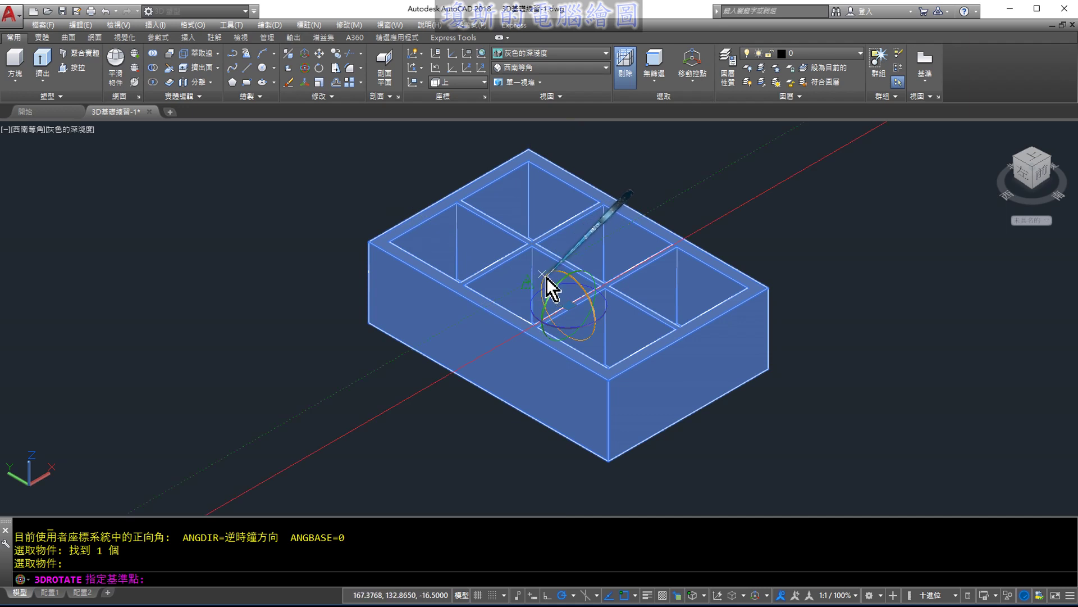
drag(337, 461, 938, 90)
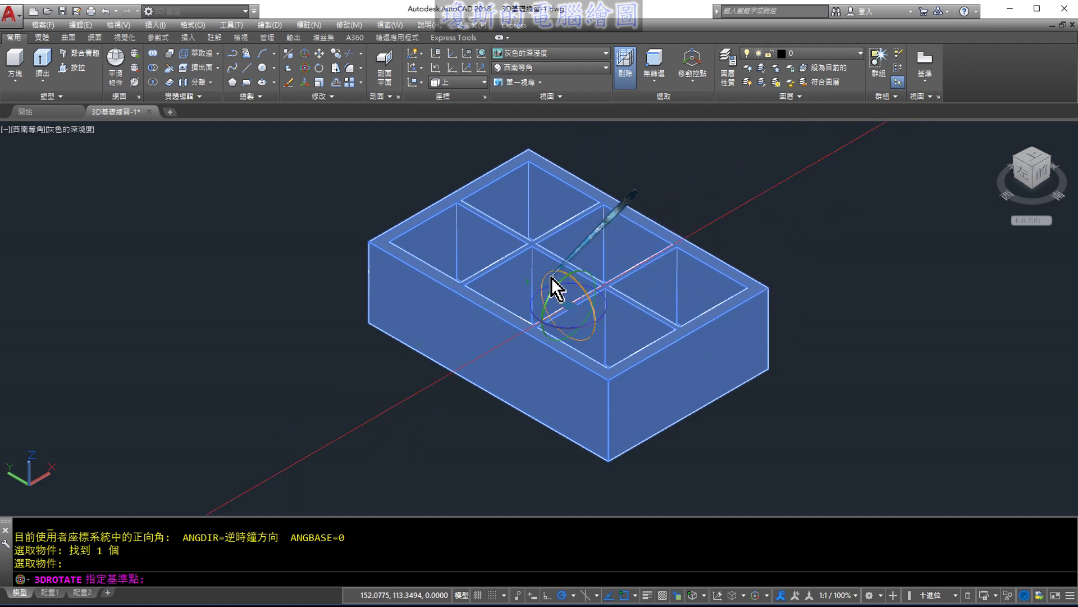
click(551, 278)
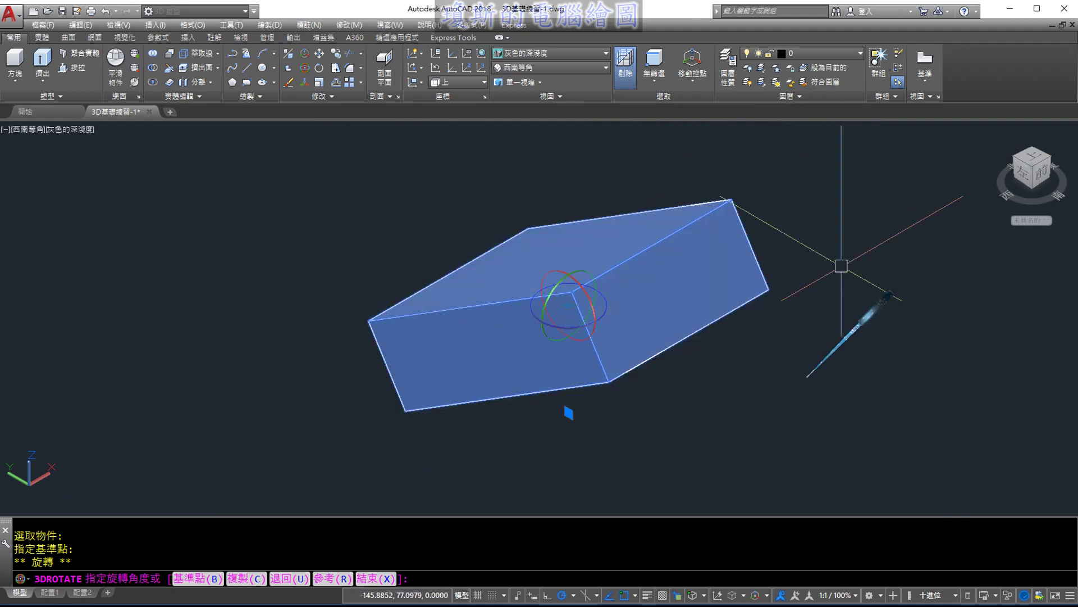
click(841, 265)
drag(650, 190, 563, 459)
drag(504, 242, 775, 448)
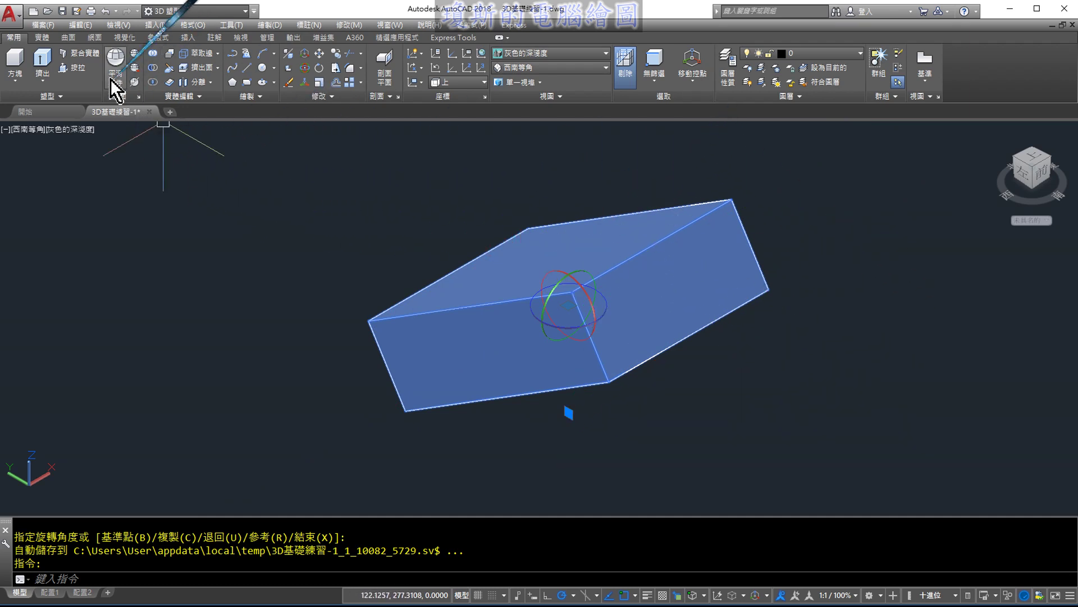
Undo the tilt, then 3DROTATE the tray exactly 90° so it stands upright.
click(103, 13)
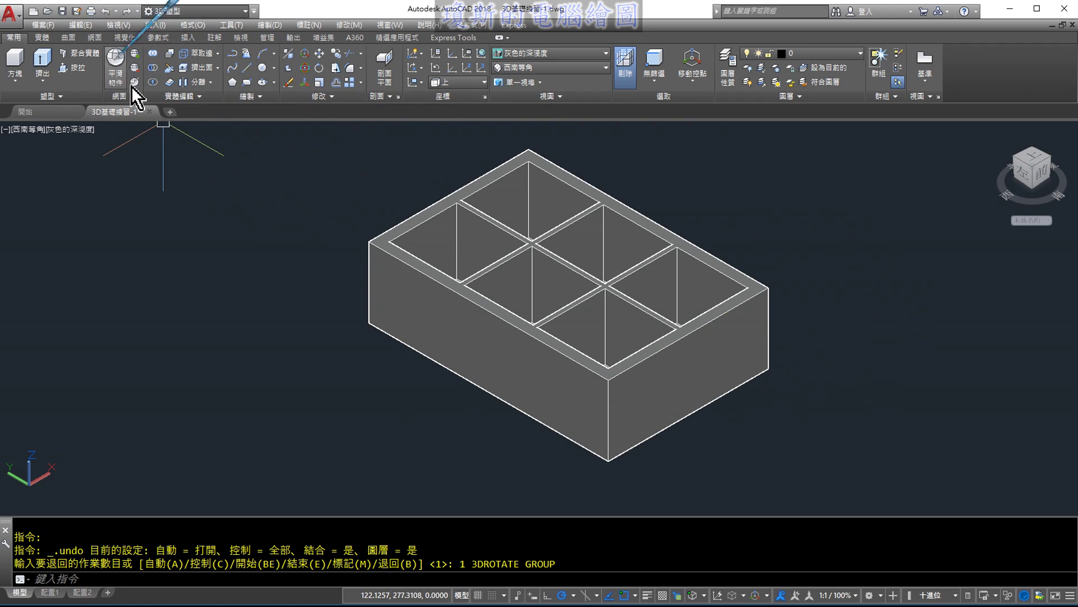
click(306, 69)
click(373, 238)
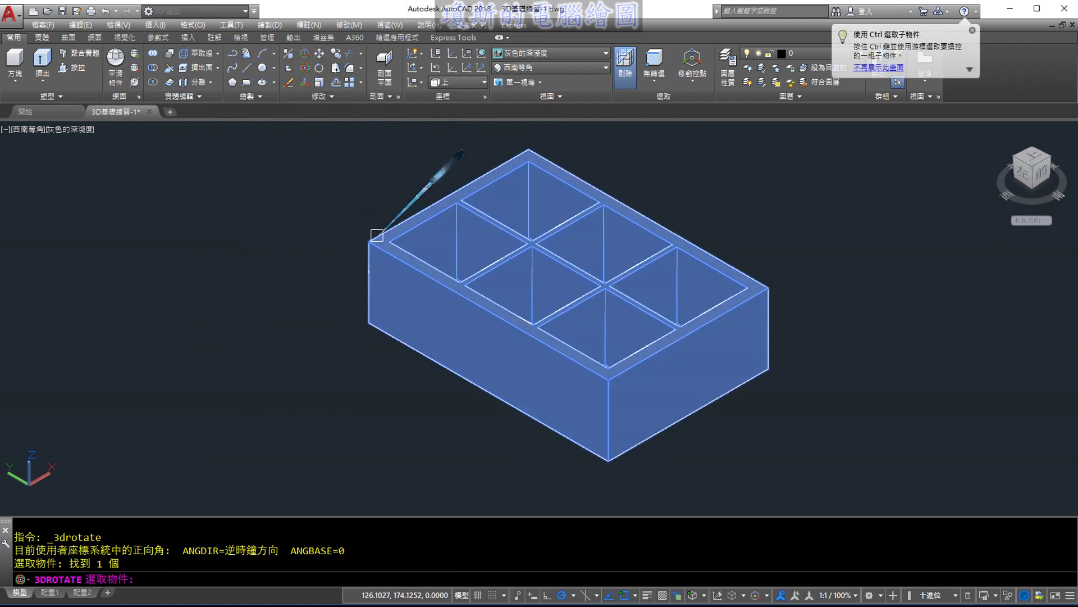
key(Return)
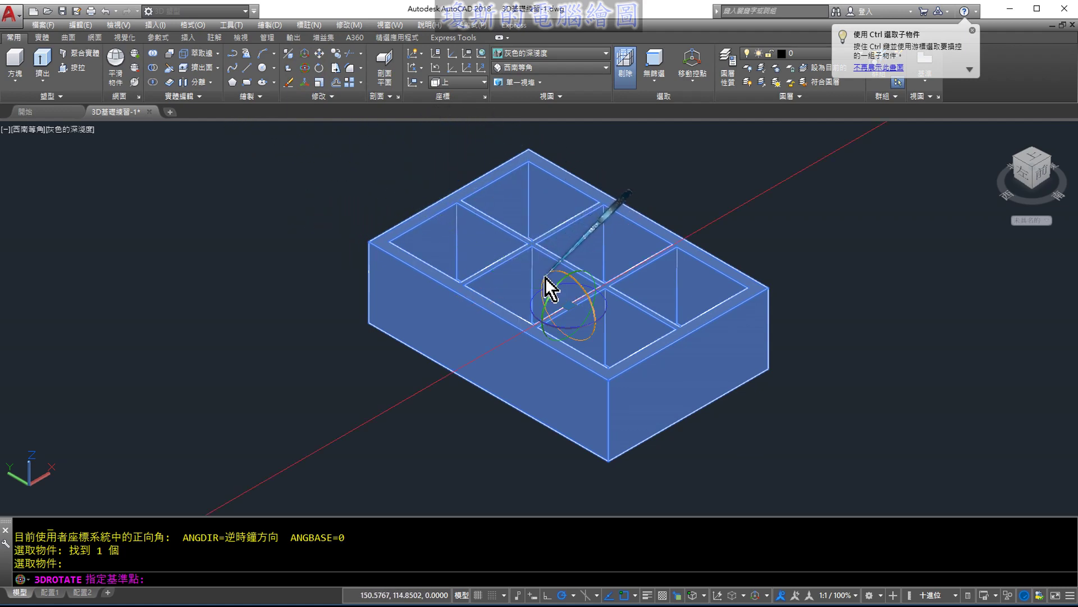
click(545, 278)
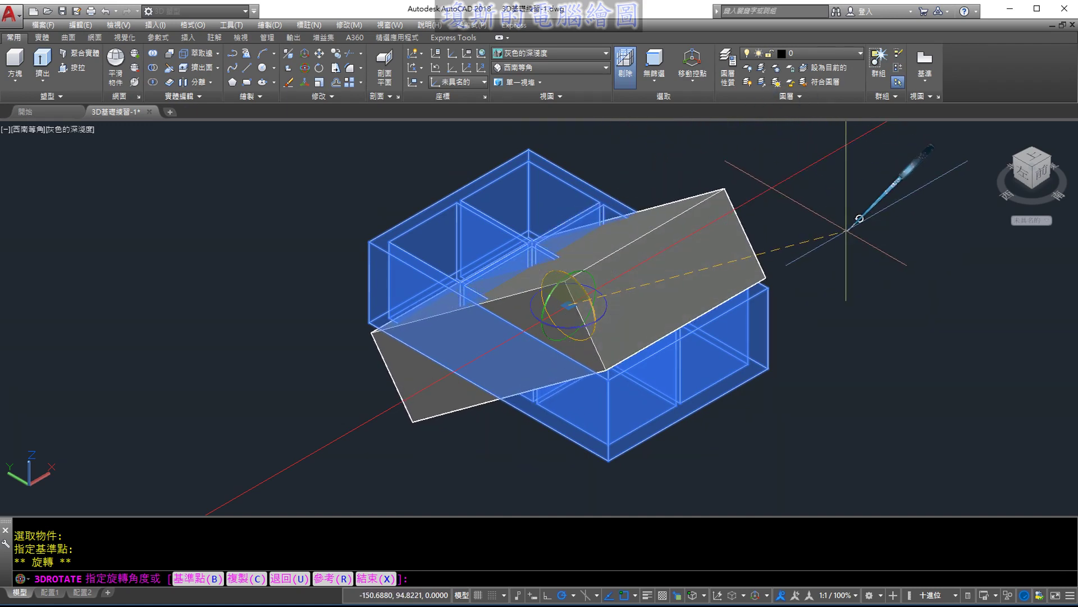
text(90)
key(Return)
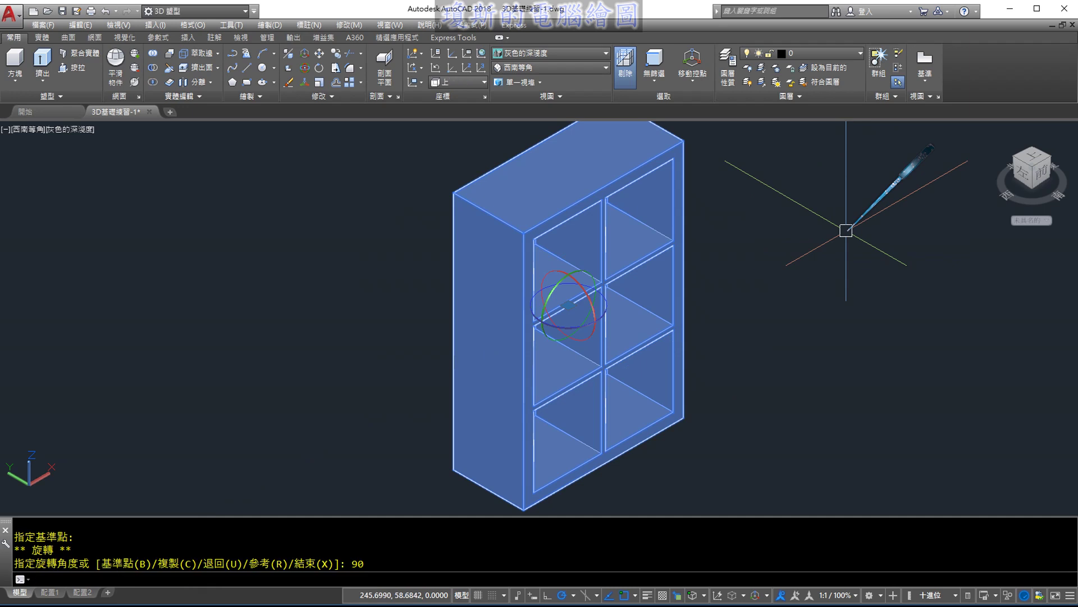
key(Escape)
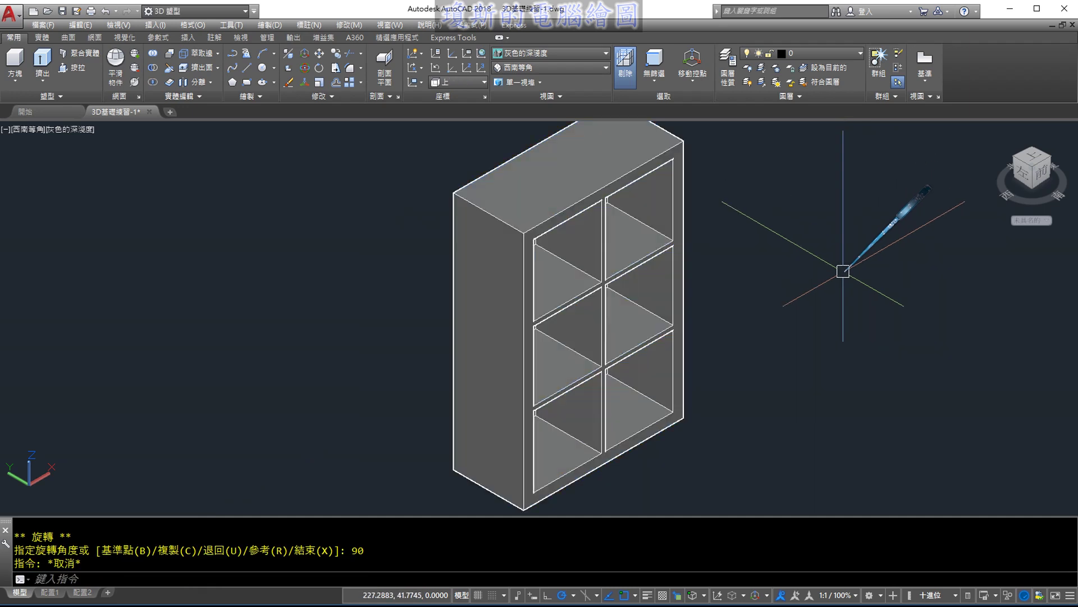
View the shelf from Front, then SW, SE and NE Isometric.
click(545, 70)
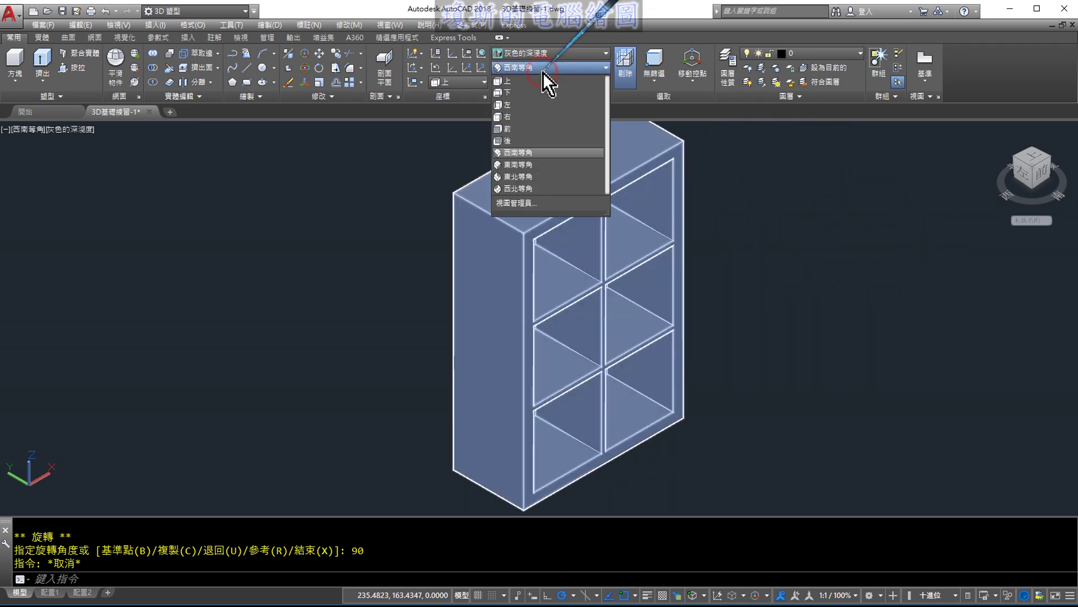
click(531, 129)
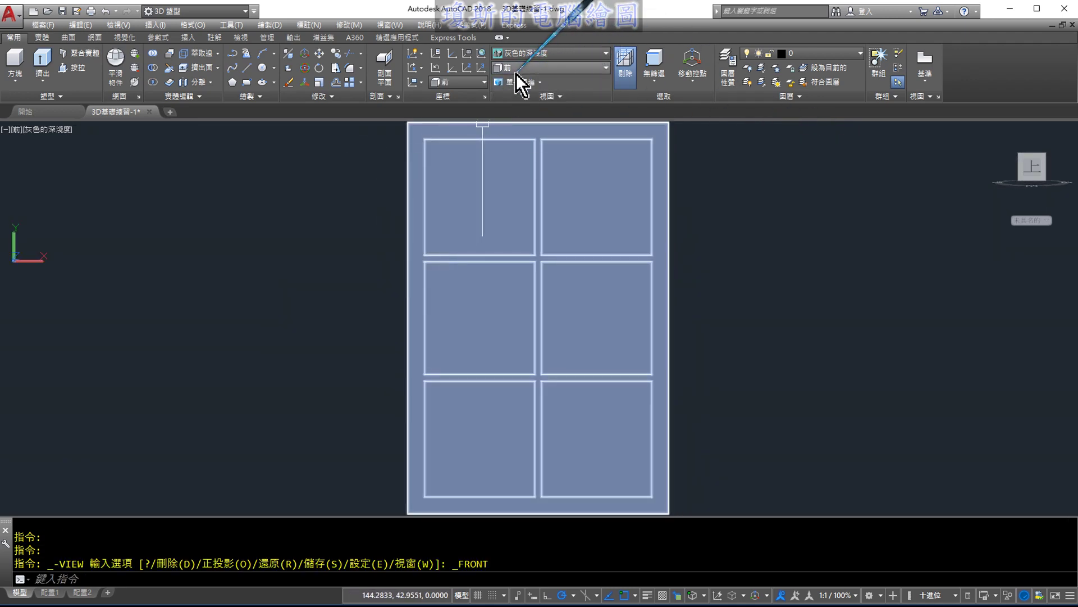
click(551, 68)
click(537, 153)
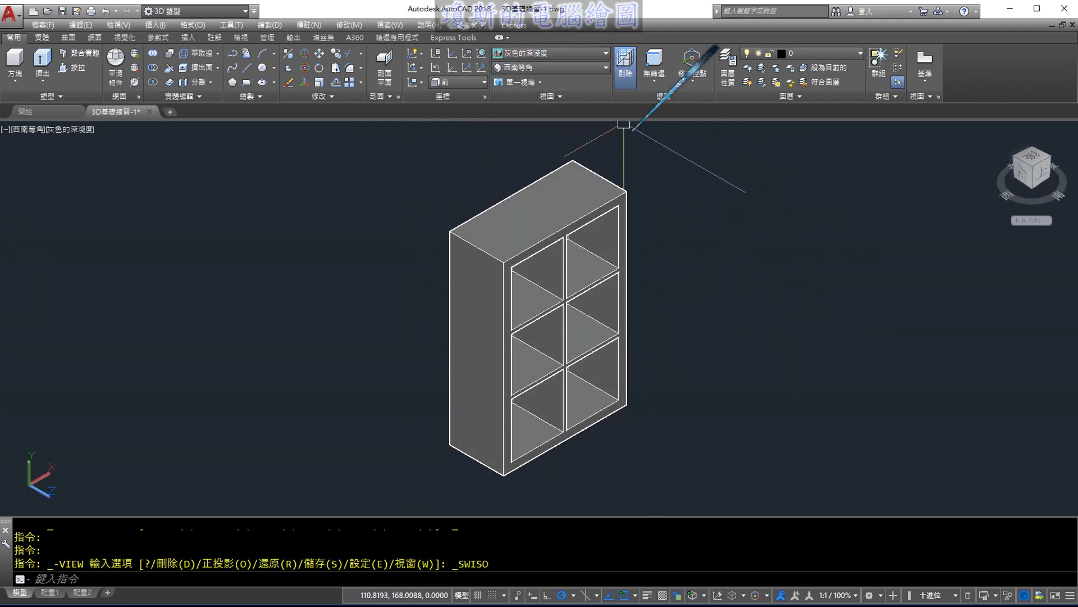
click(562, 68)
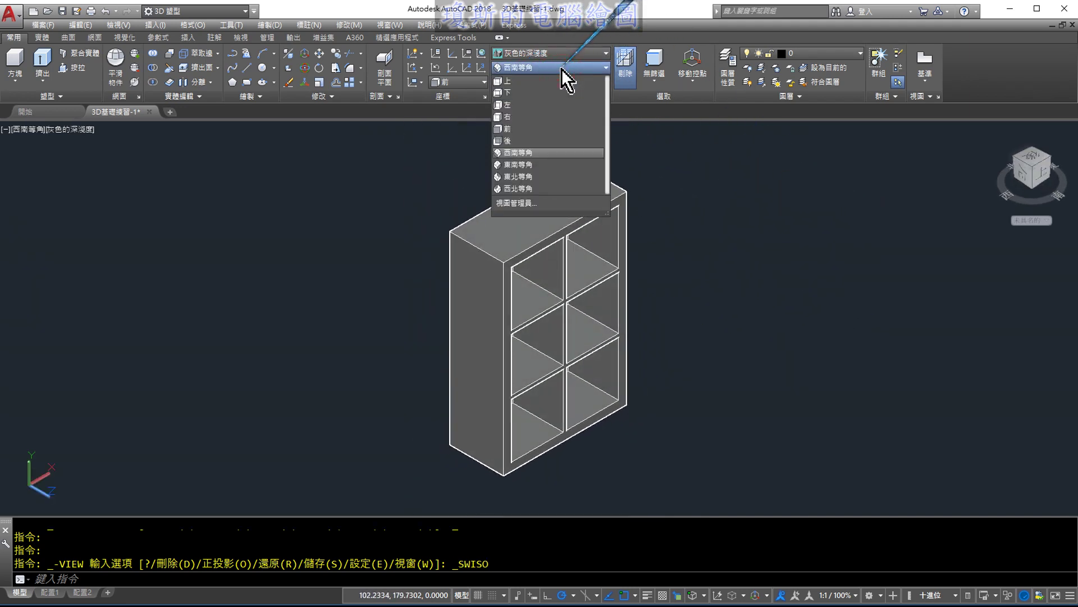
click(550, 164)
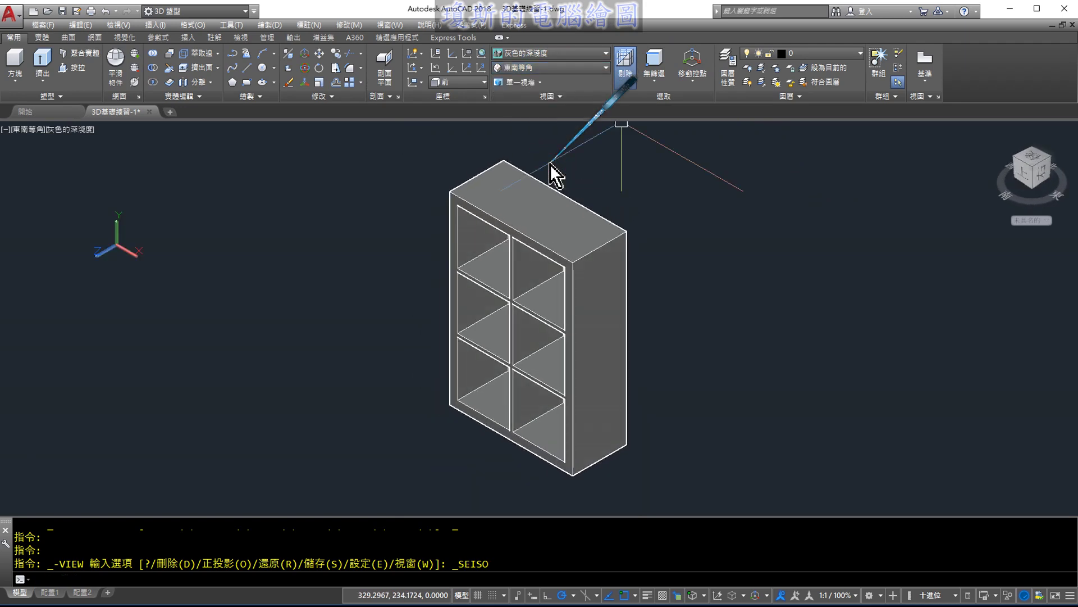
click(560, 68)
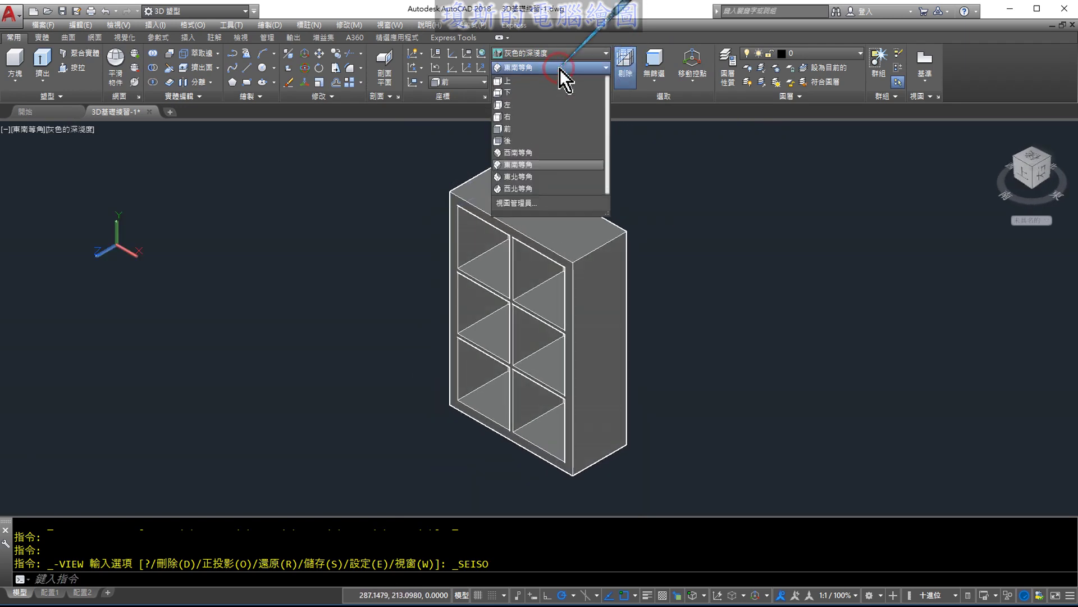
click(548, 176)
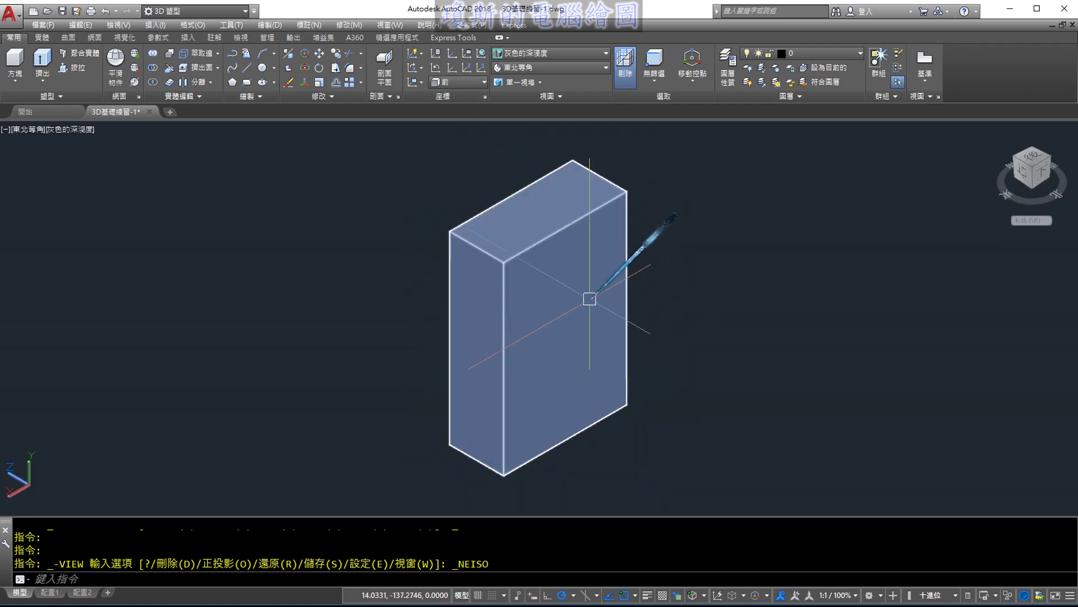
Switch back to SW, then SE Isometric, and zoom in close on the shelf.
click(549, 68)
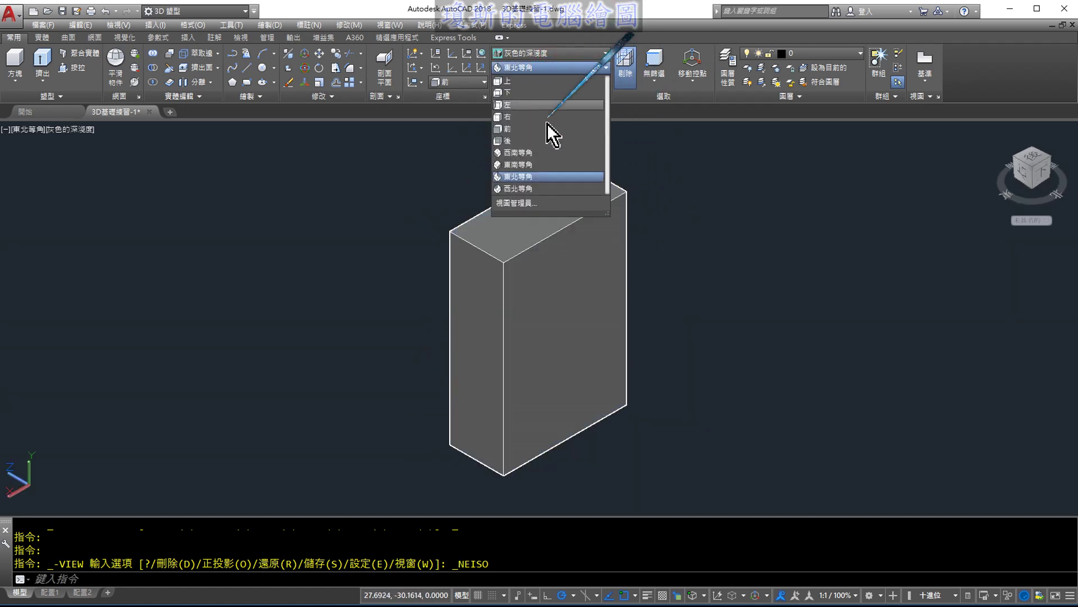
click(543, 152)
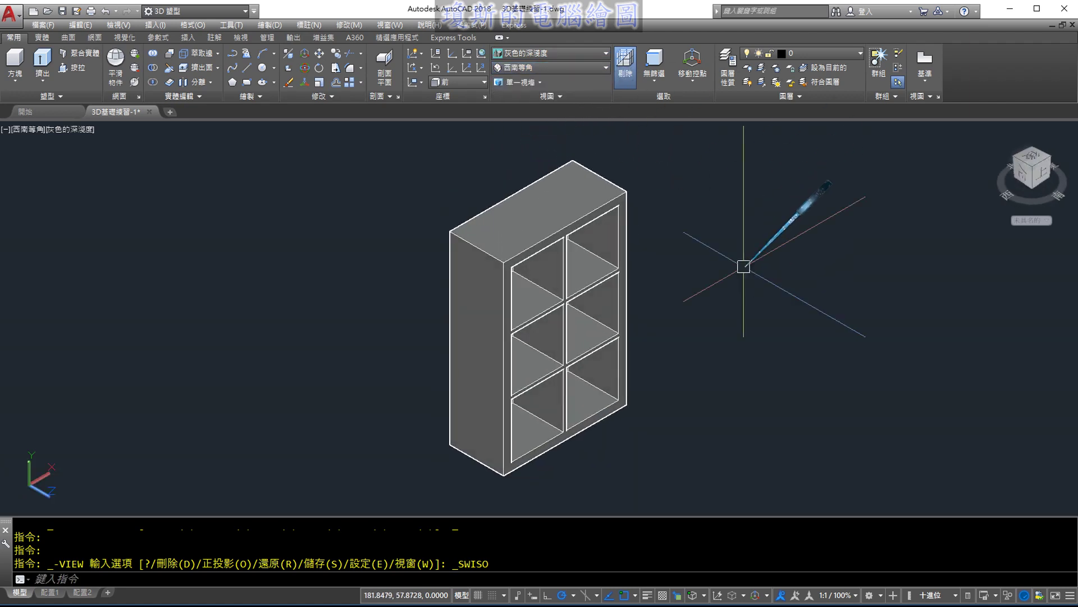
click(561, 68)
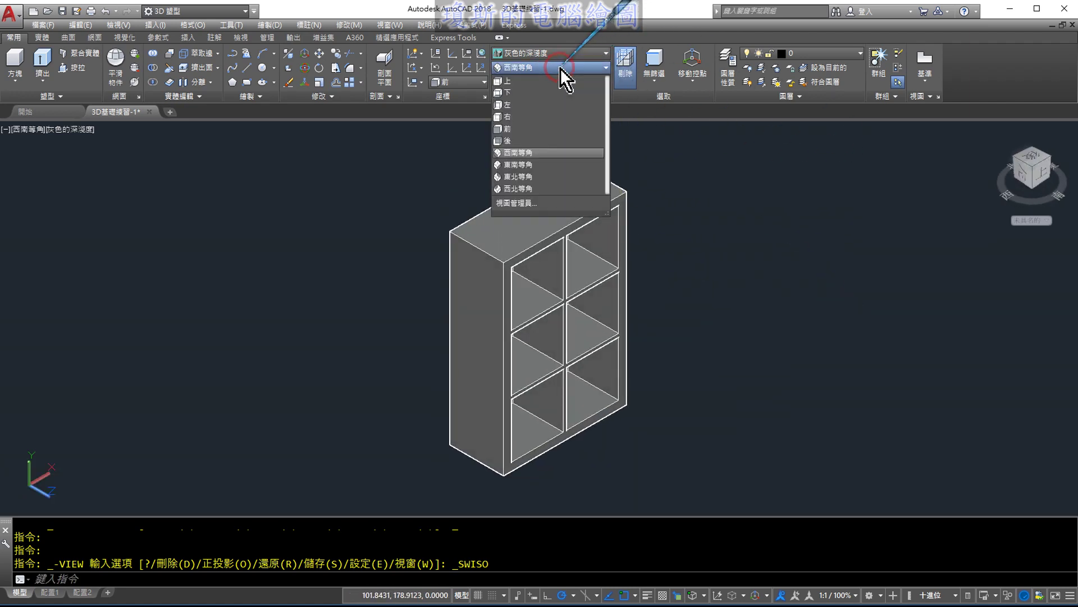
click(532, 164)
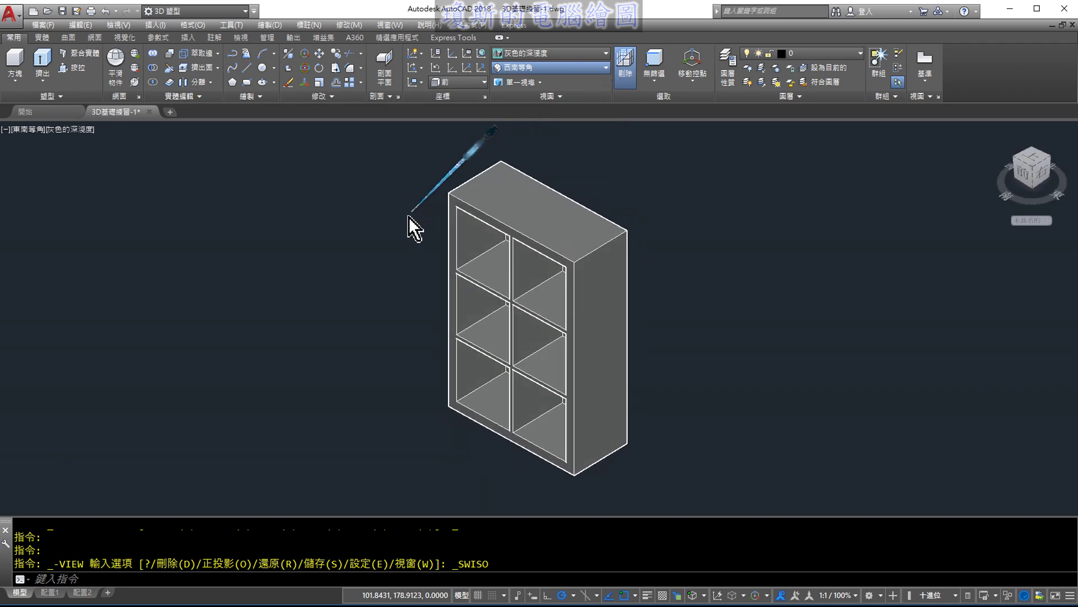
middle_drag(375, 216, 424, 211)
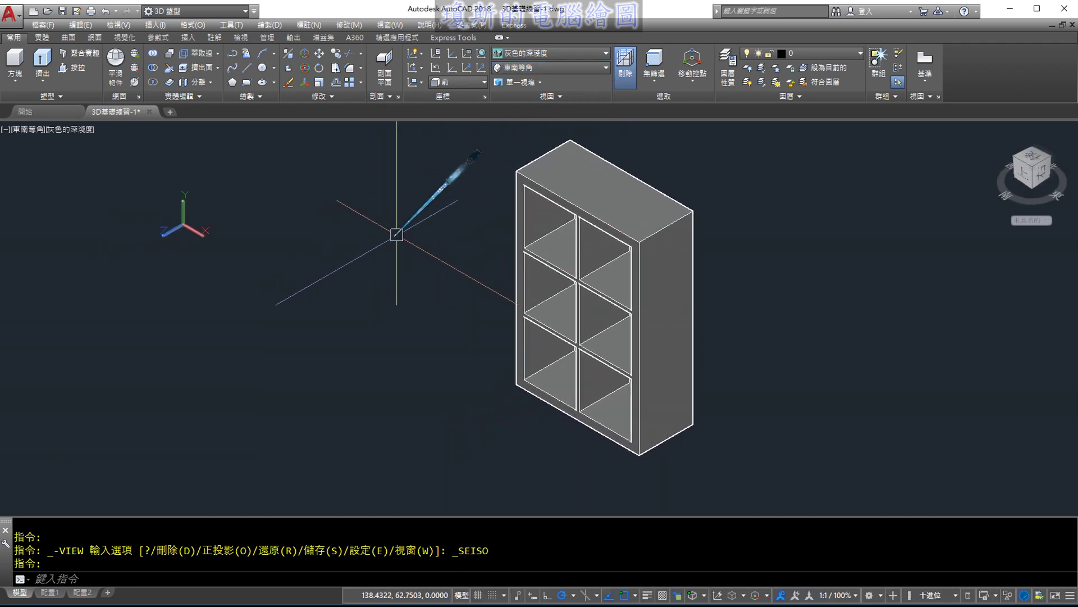
scroll(395, 234, up, 2)
middle_drag(499, 207, 417, 226)
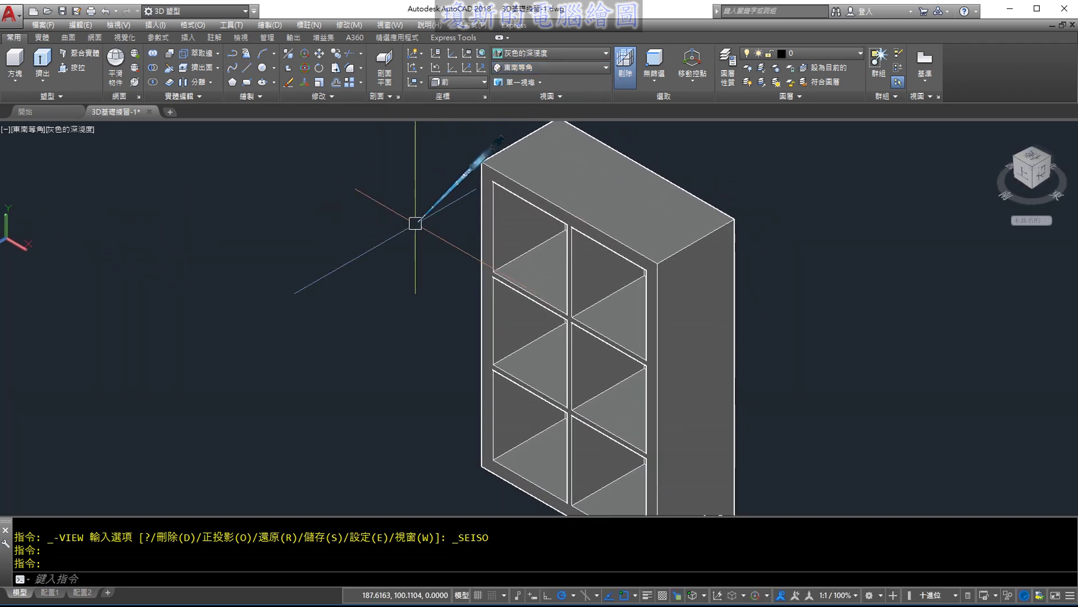